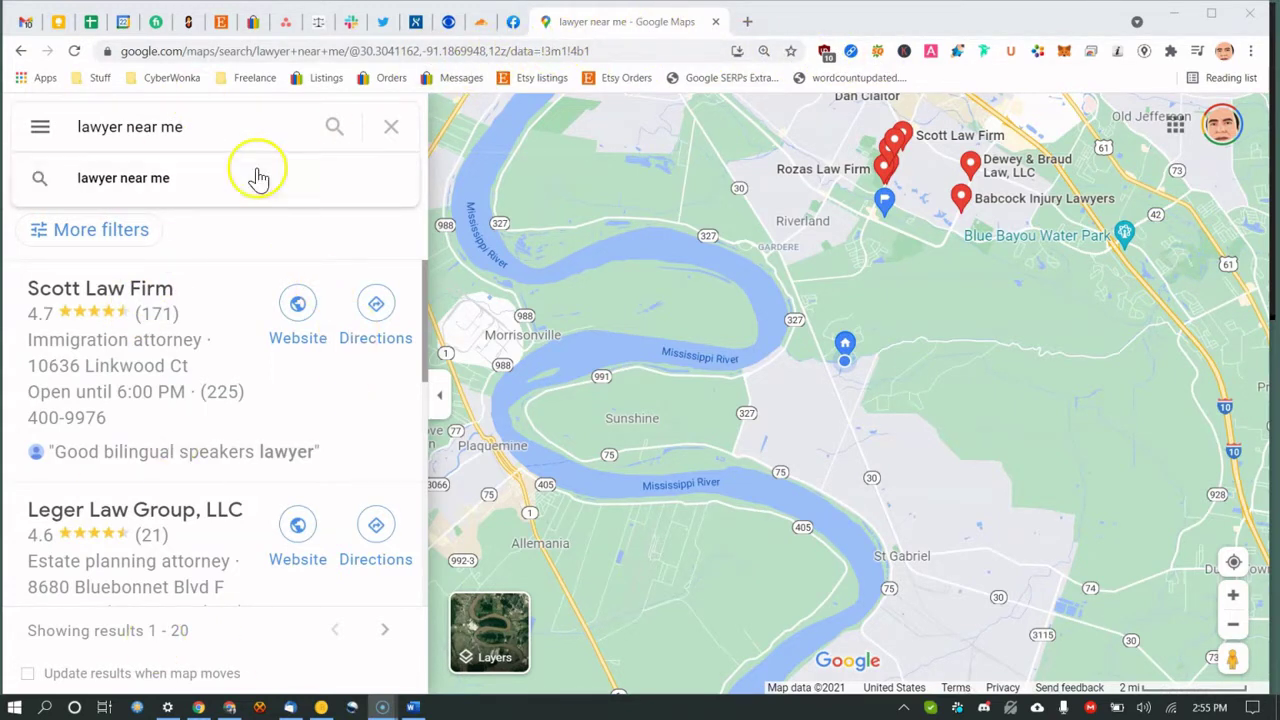
# Select the 'lawyer near me' Maps query and open a new blank browser tab.
pyautogui.click(222, 131)
pyautogui.moveTo(222, 131); pyautogui.dragTo(84, 126)
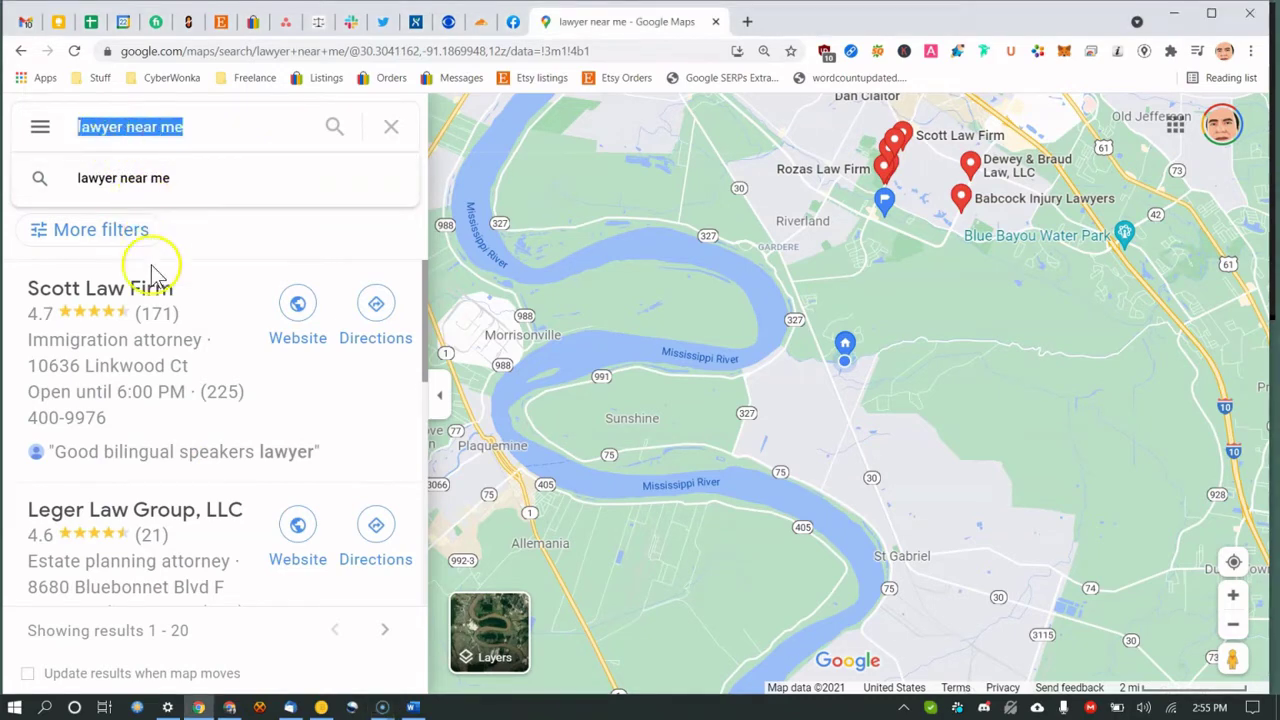
pyautogui.click(752, 23)
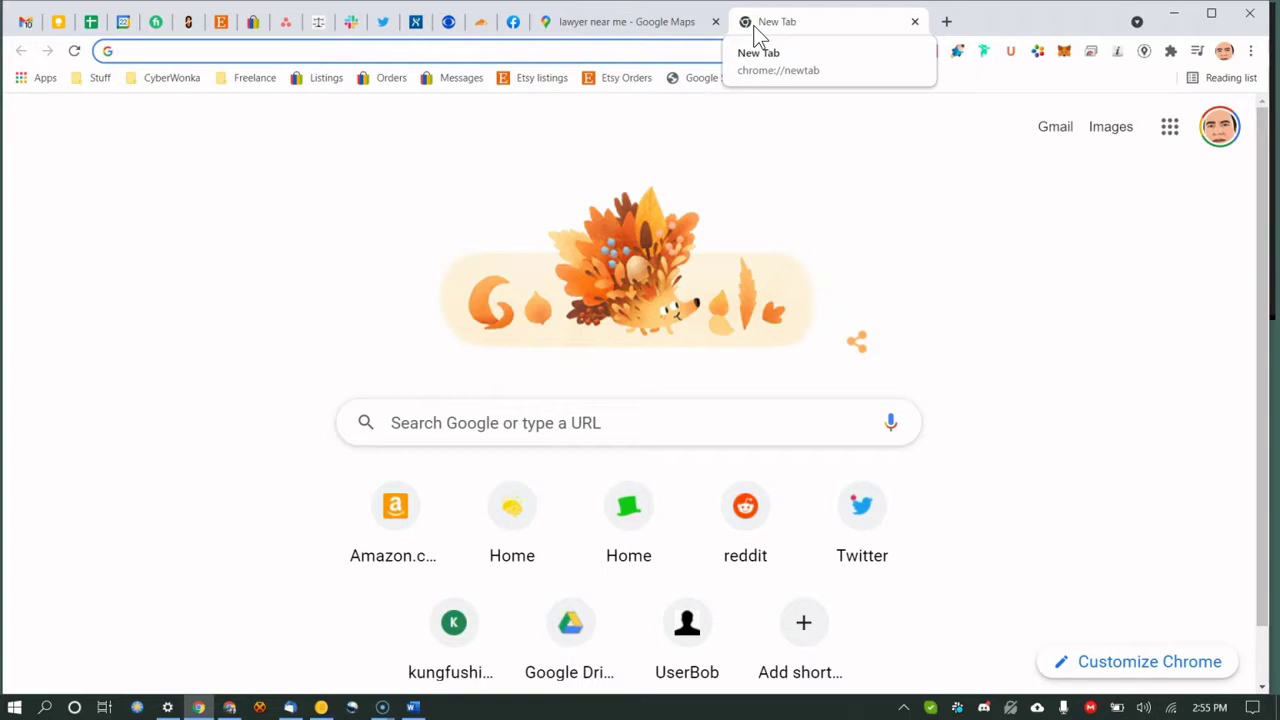
# Search Google for 'chrome extensions' and open the Chrome Web Store result.
pyautogui.write('chrome ex')
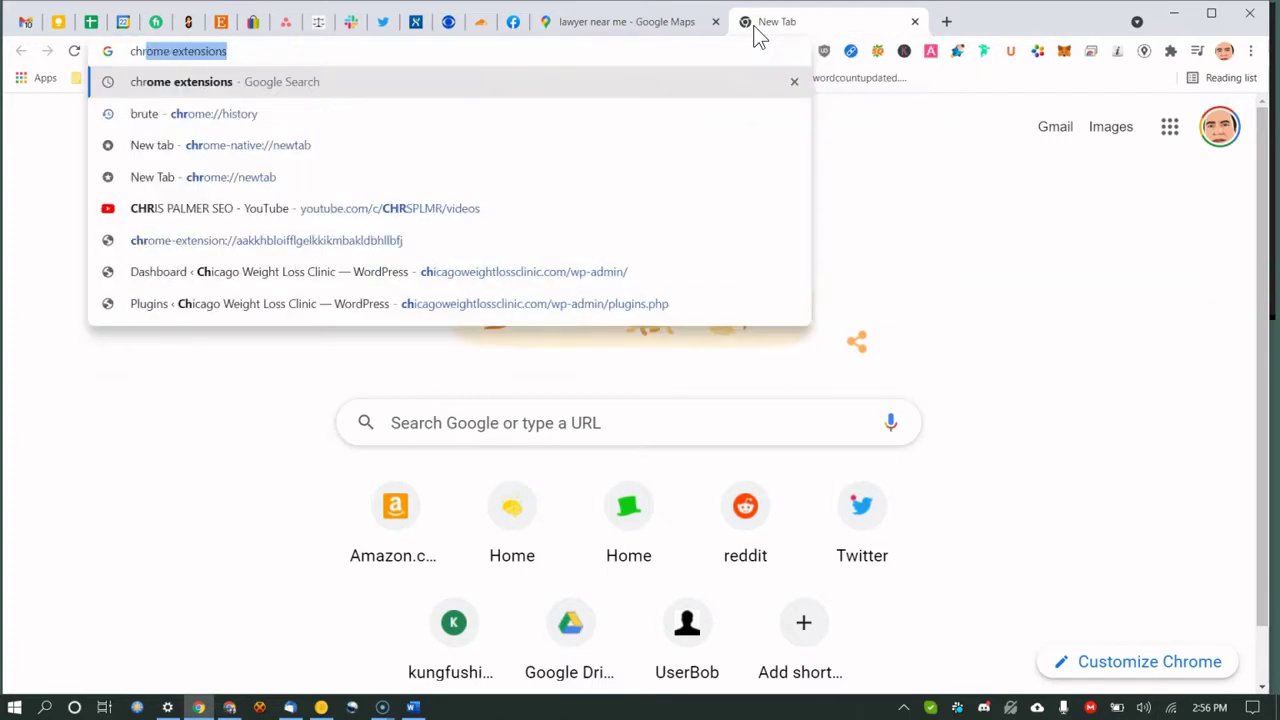
pyautogui.press('Return')
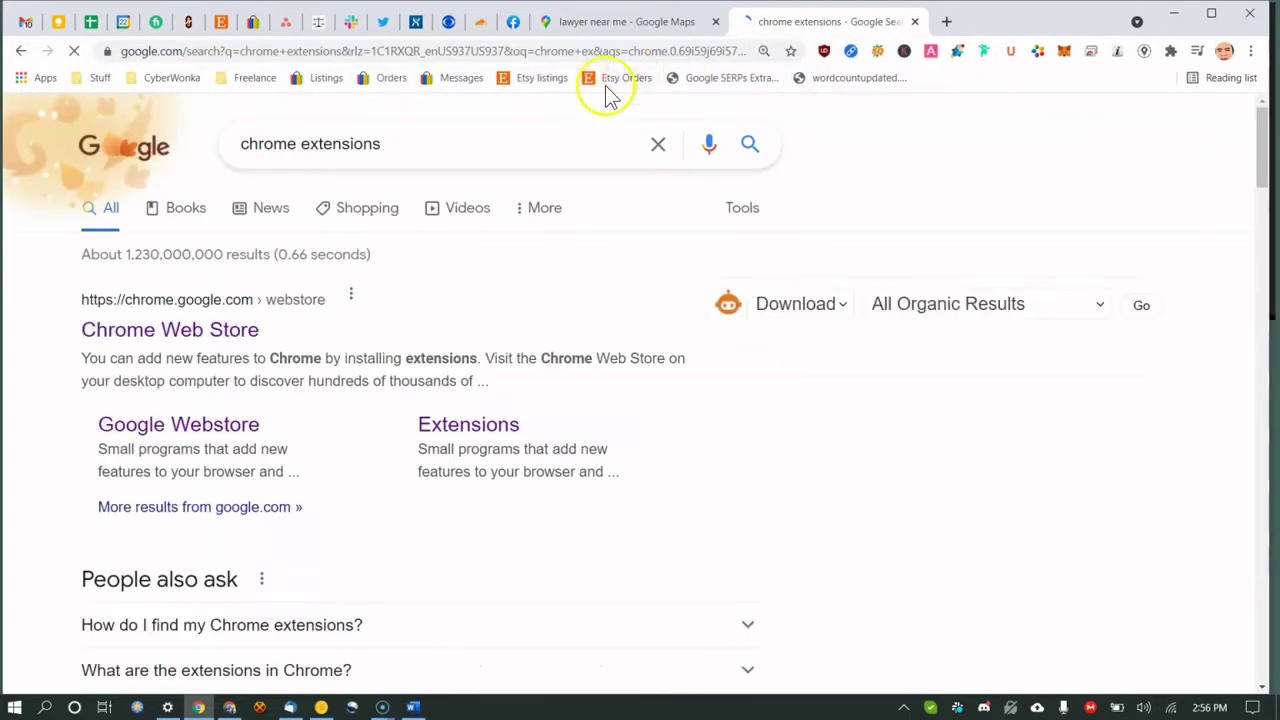
pyautogui.click(155, 336)
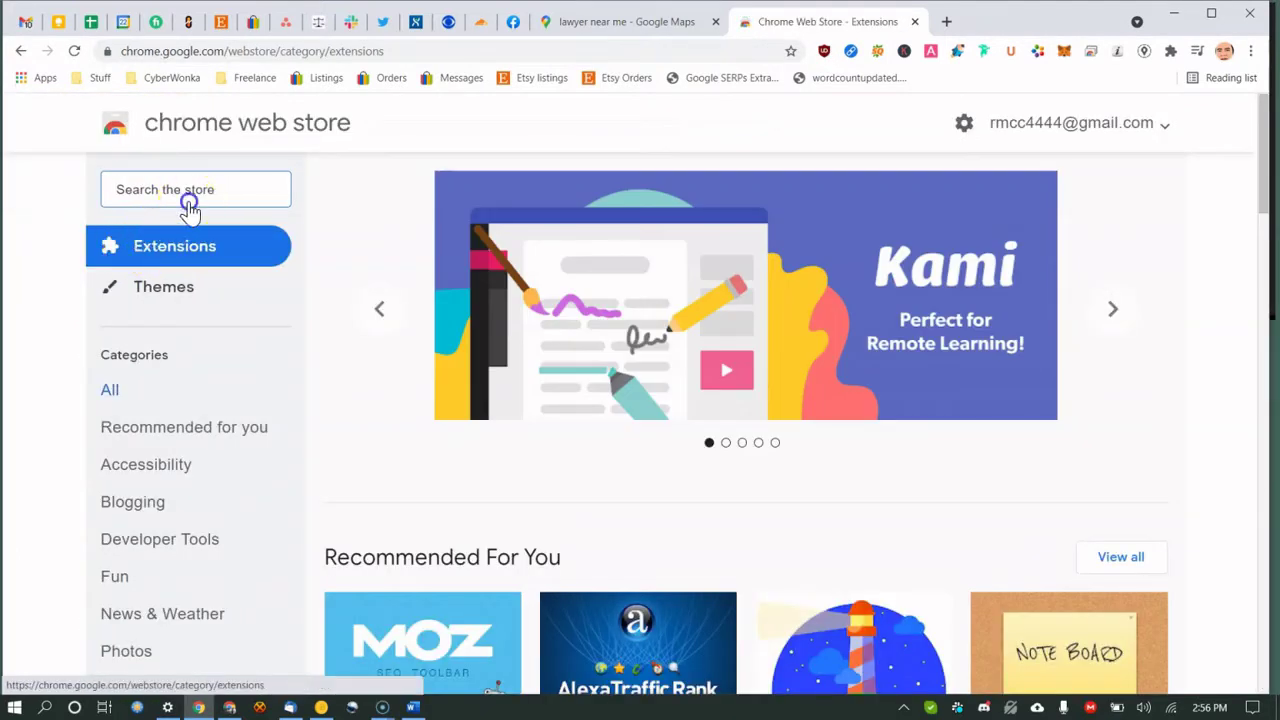
# Search the store for 'GMB Crush' and add the extension to Chrome.
pyautogui.click(191, 195)
pyautogui.write('GMV')
pyautogui.press('BackSpace')
pyautogui.write('B ')
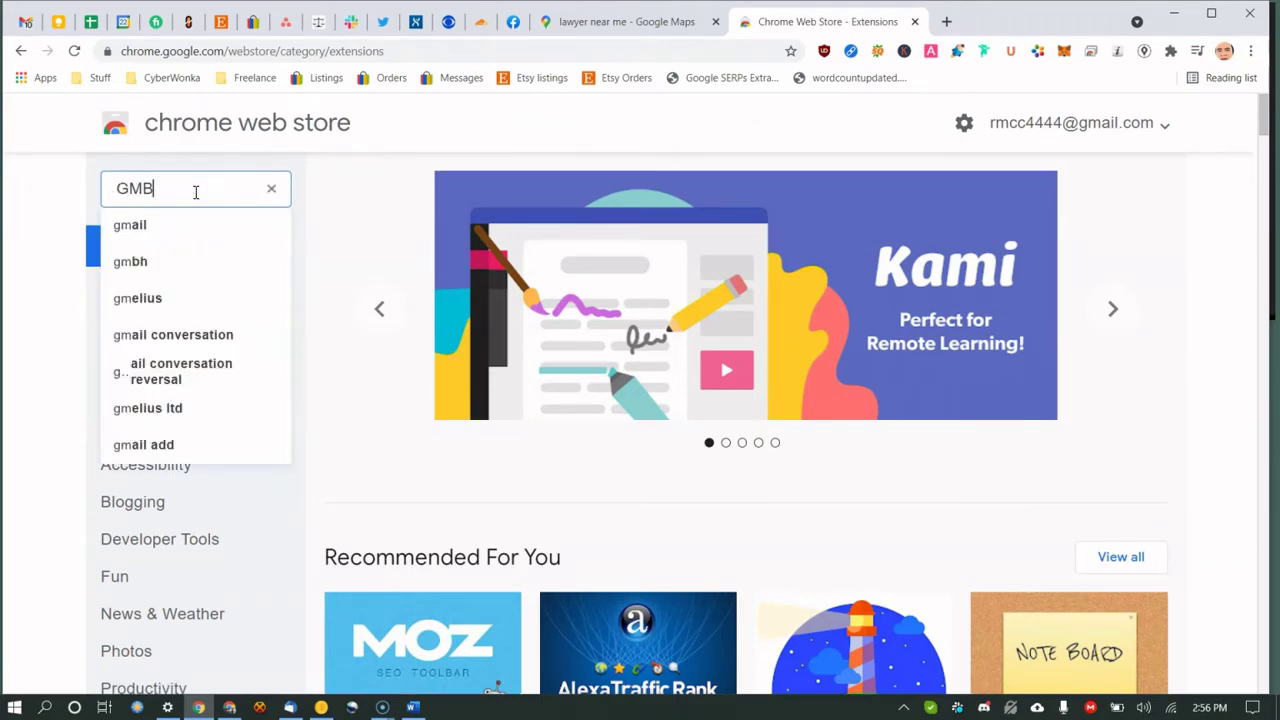
pyautogui.write('C')
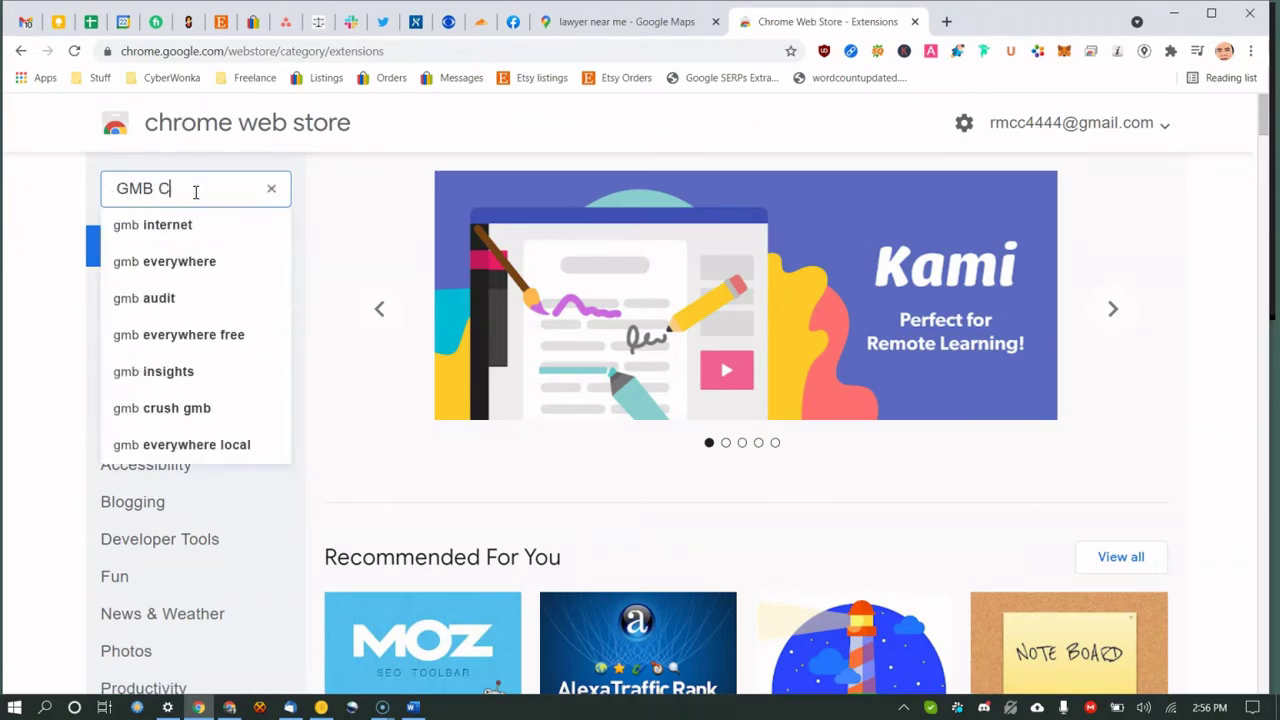
pyautogui.write('rush')
pyautogui.press('Return')
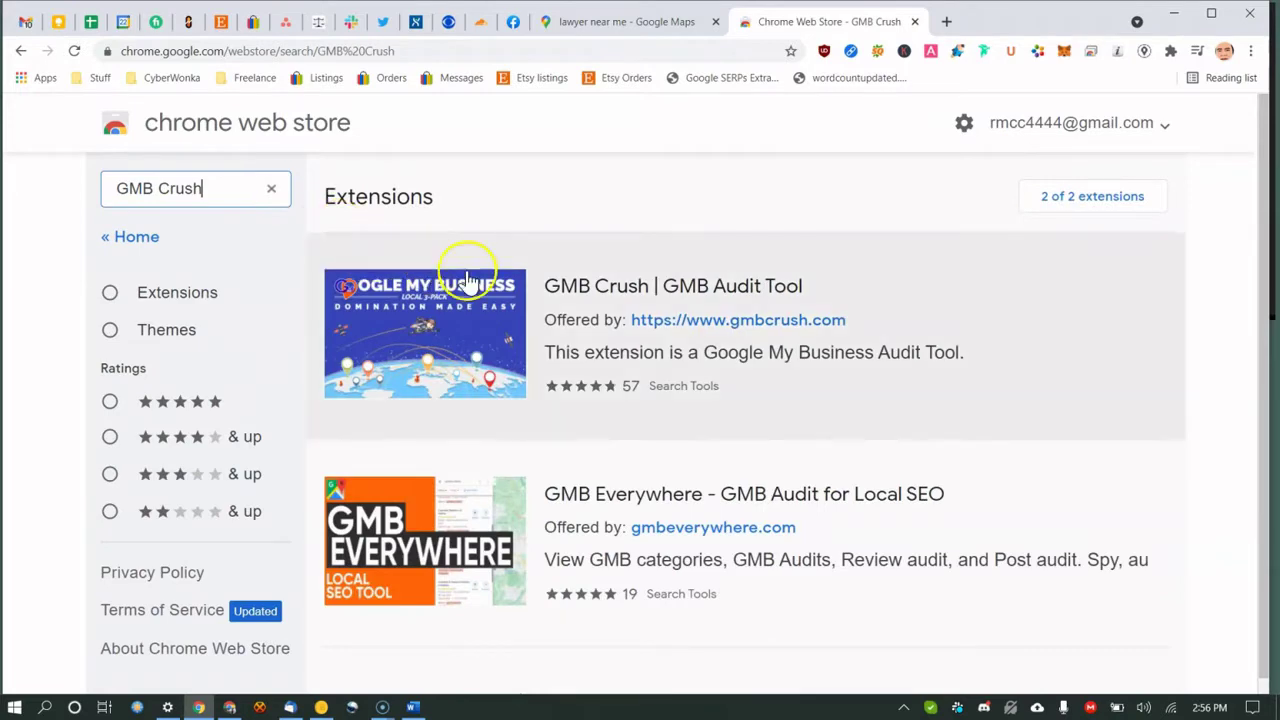
pyautogui.click(566, 282)
pyautogui.click(1008, 262)
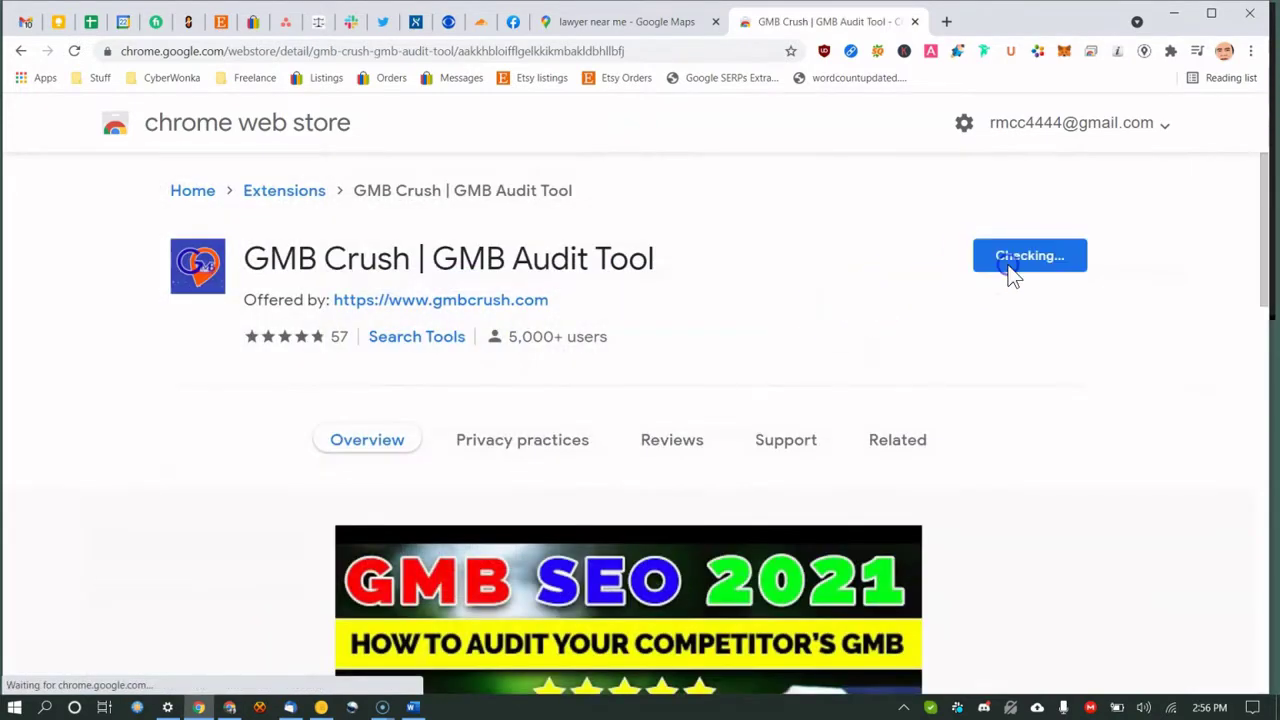
pyautogui.click(651, 215)
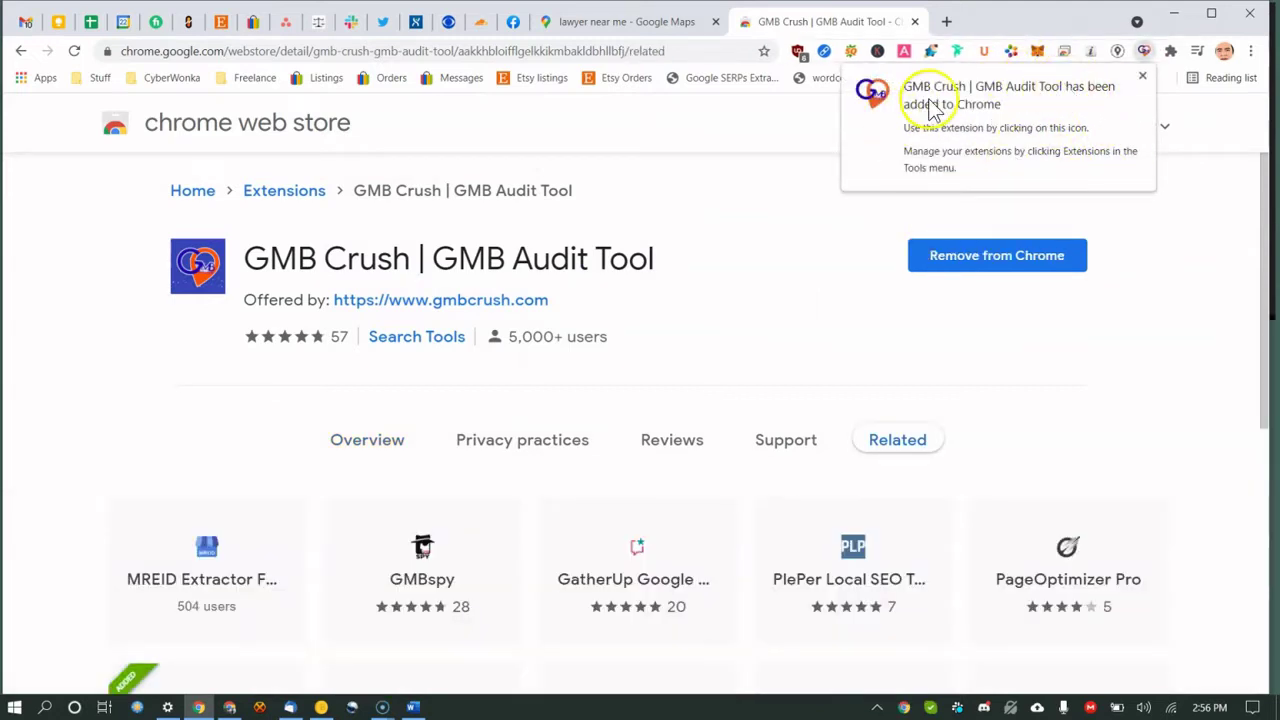
pyautogui.click(1143, 77)
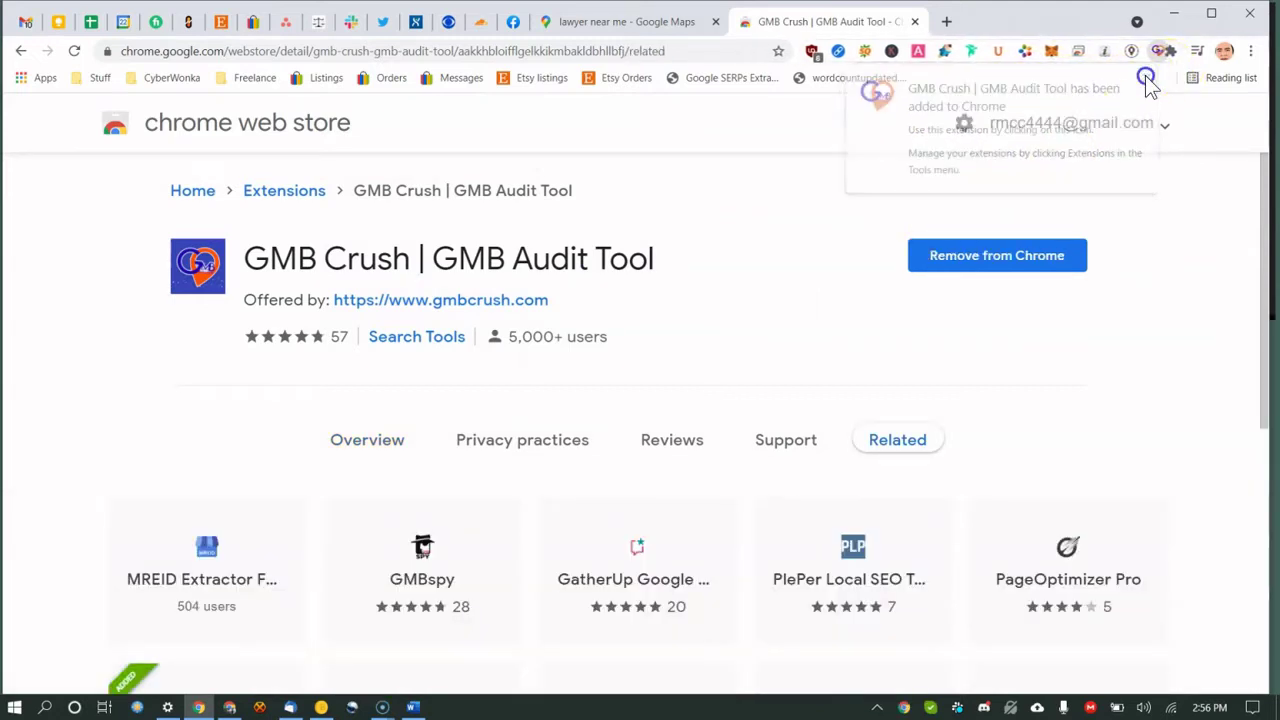
# Pin GMB Crush from the Extensions menu and go back to the store search results.
pyautogui.click(1171, 55)
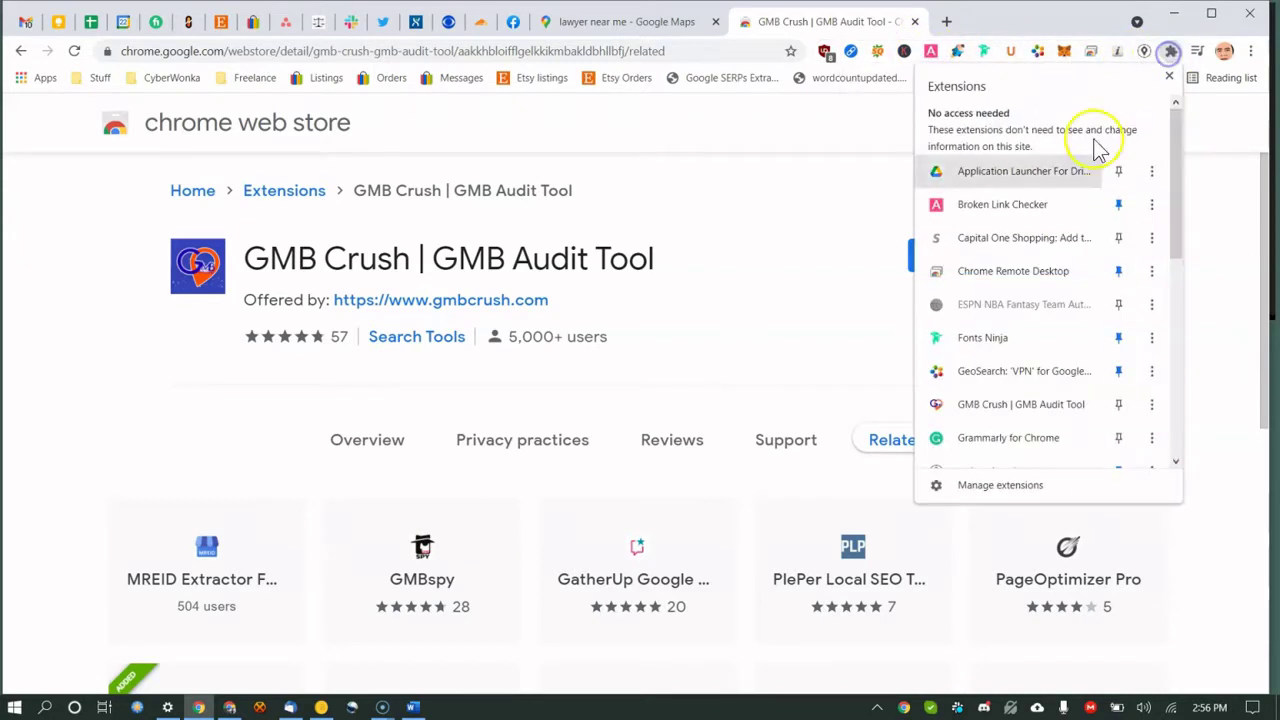
pyautogui.scroll(-1, 1009, 251)
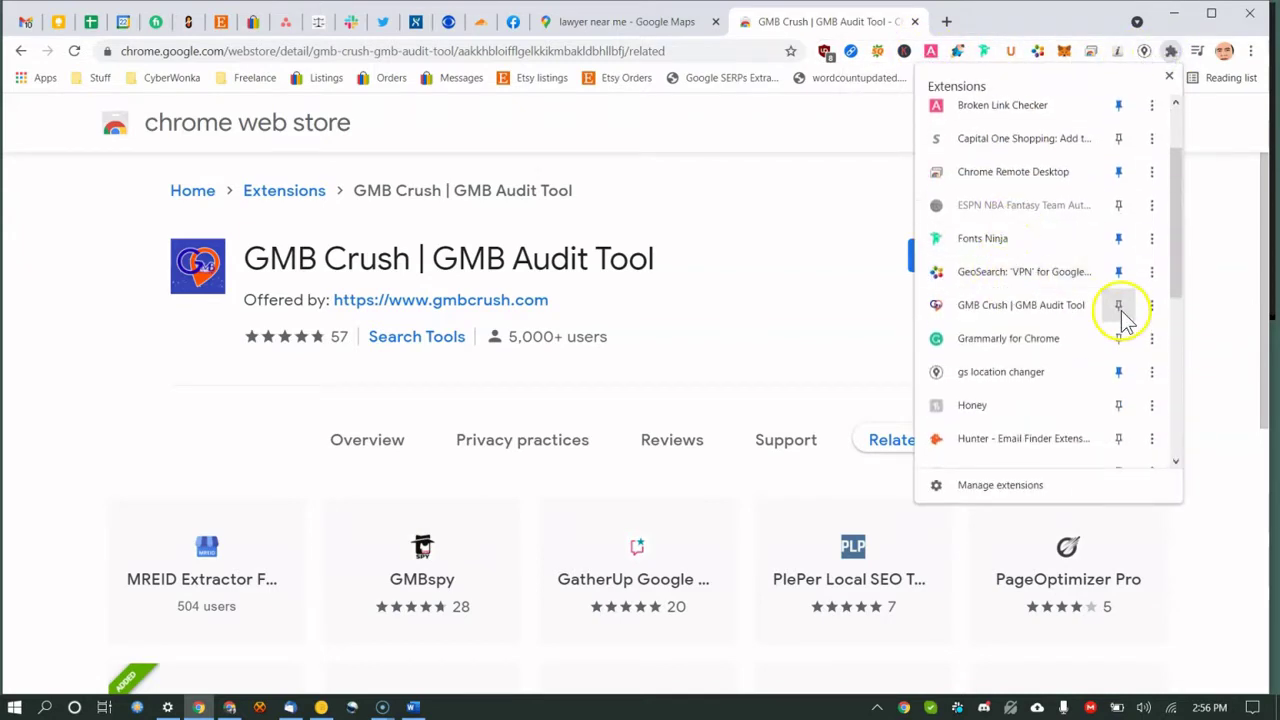
pyautogui.click(1119, 306)
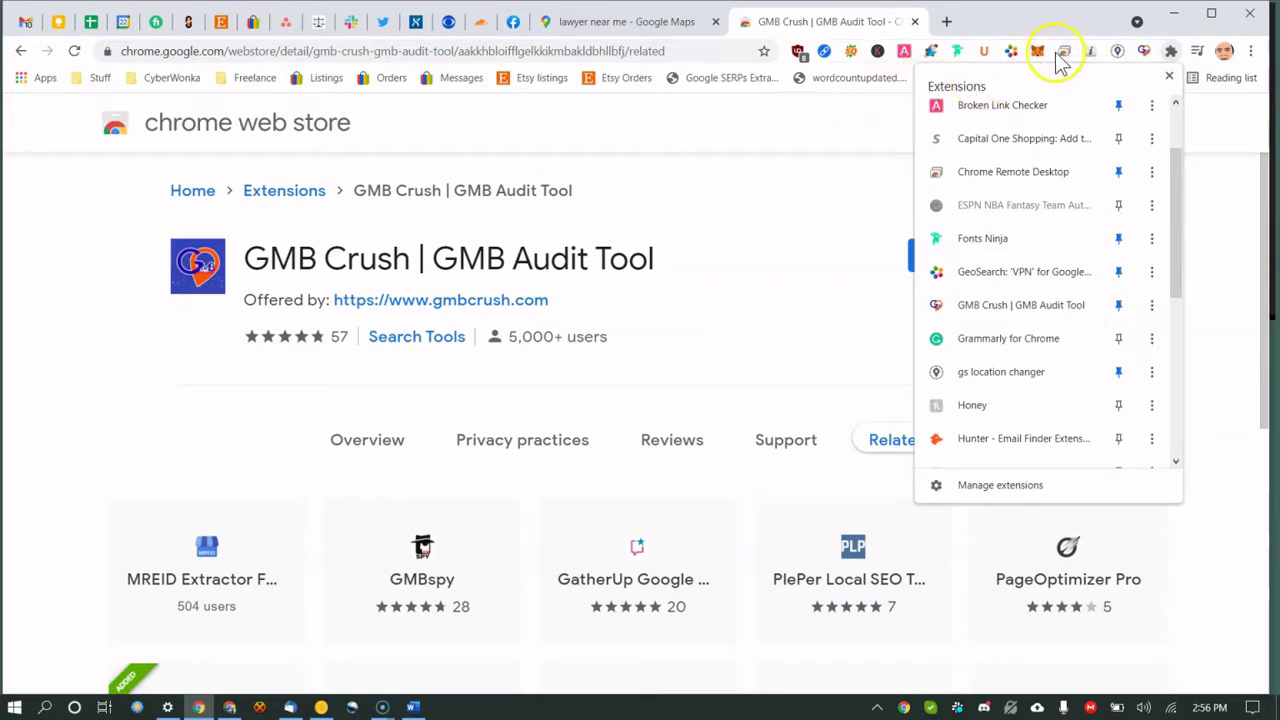
pyautogui.click(21, 50)
pyautogui.click(21, 50)
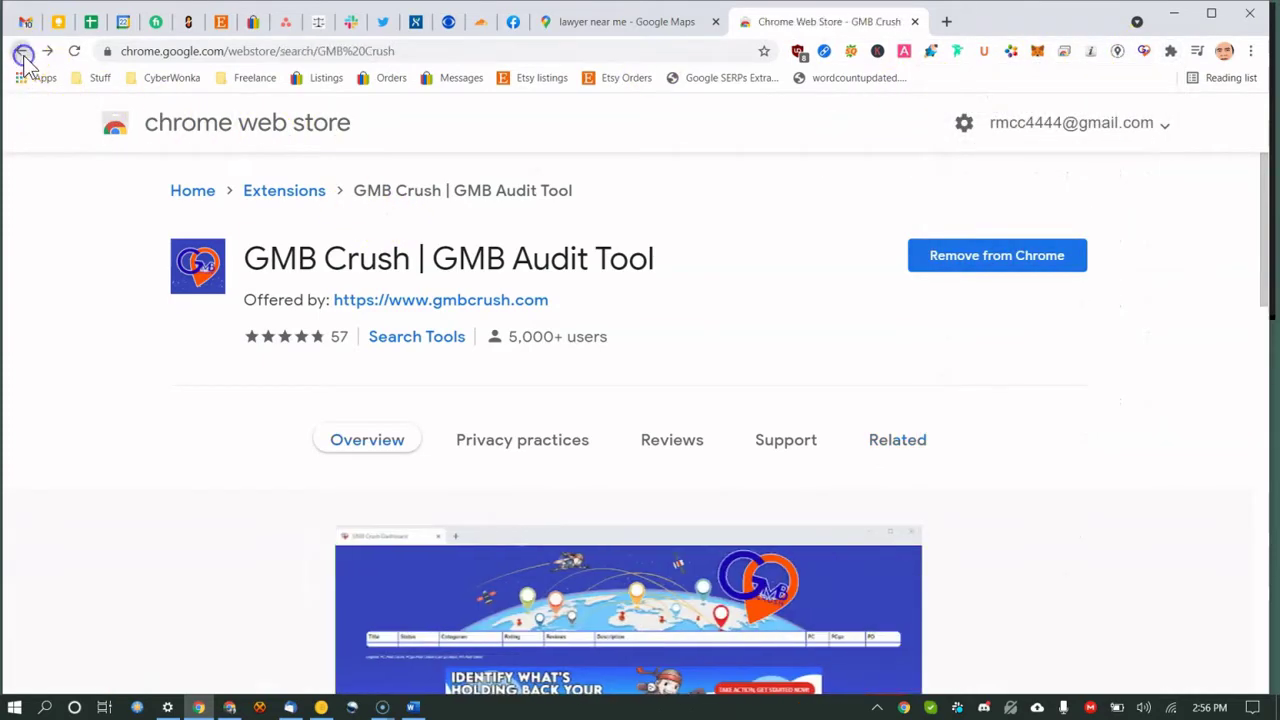
# Search the store for 'GMB Everywhere' and add that extension to Chrome.
pyautogui.click(157, 188)
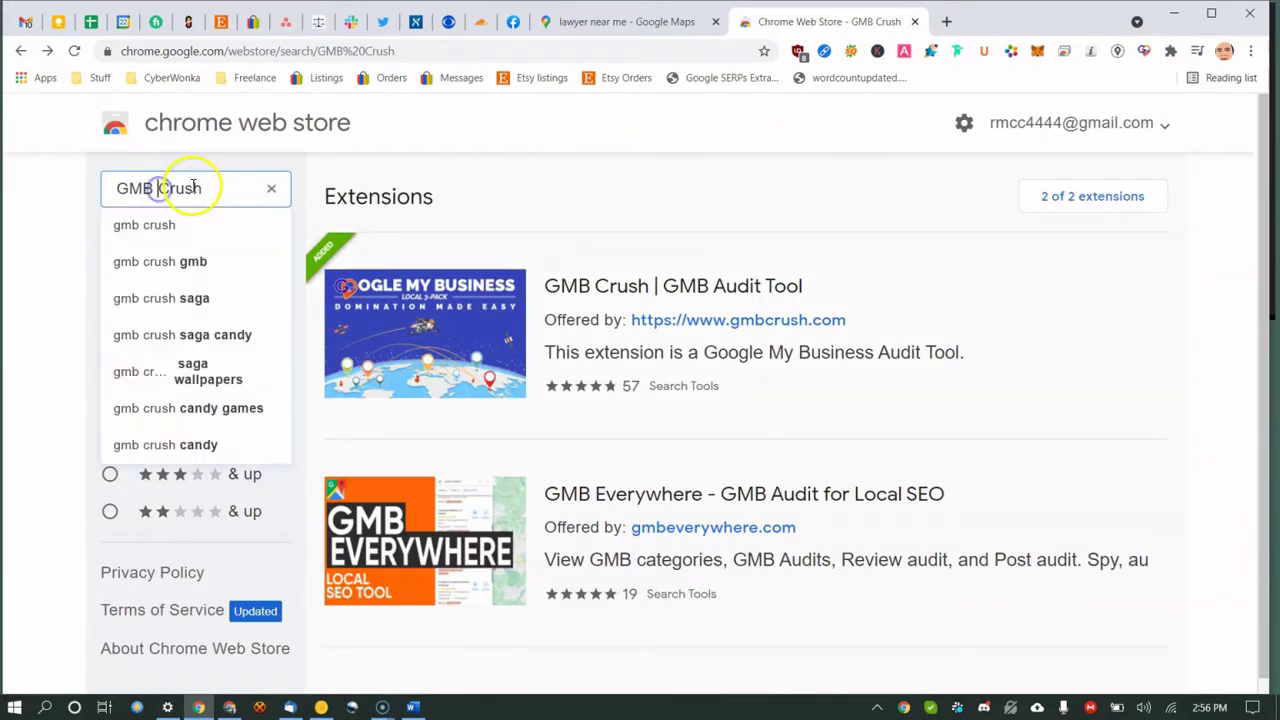
pyautogui.write('Everywhere')
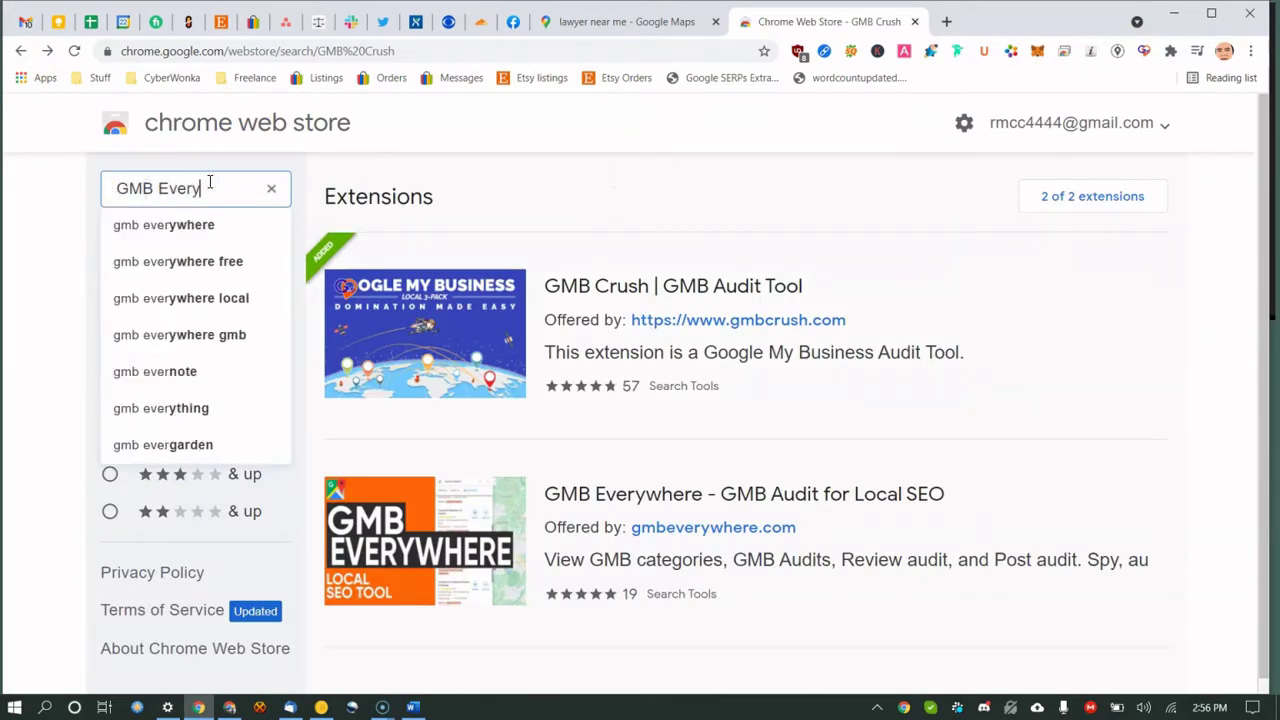
pyautogui.press('Return')
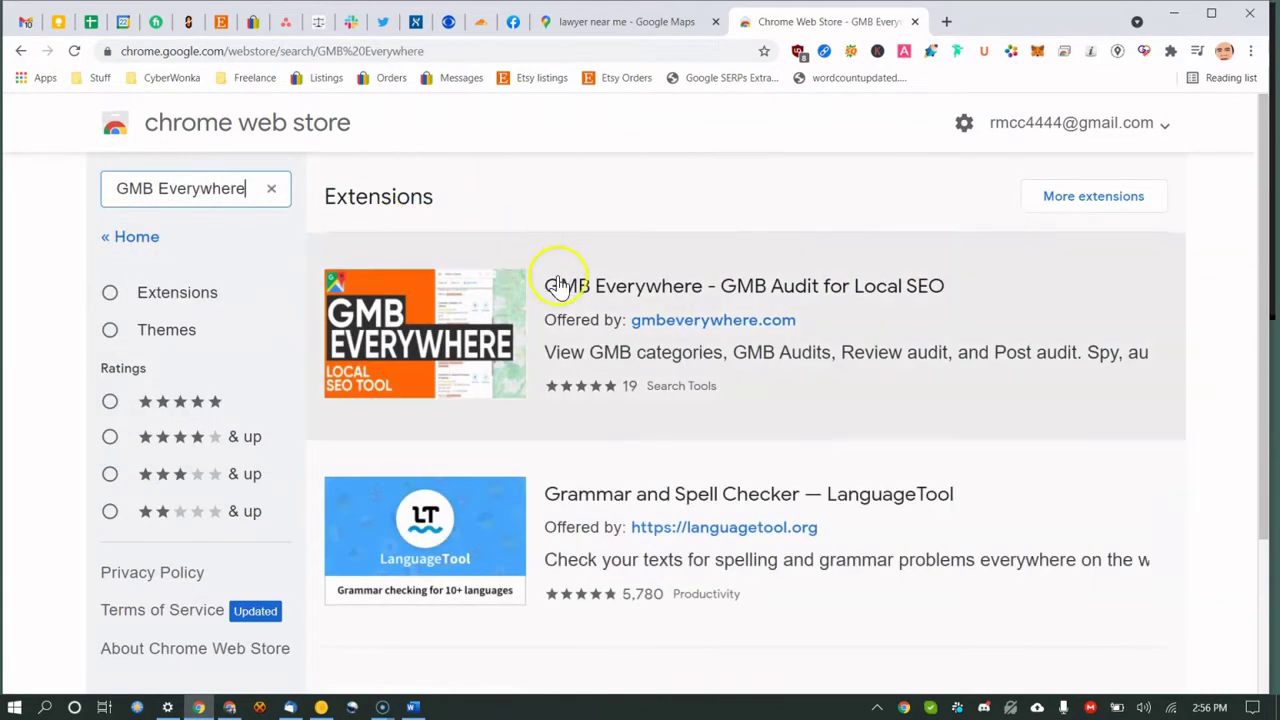
pyautogui.click(600, 277)
pyautogui.click(1070, 262)
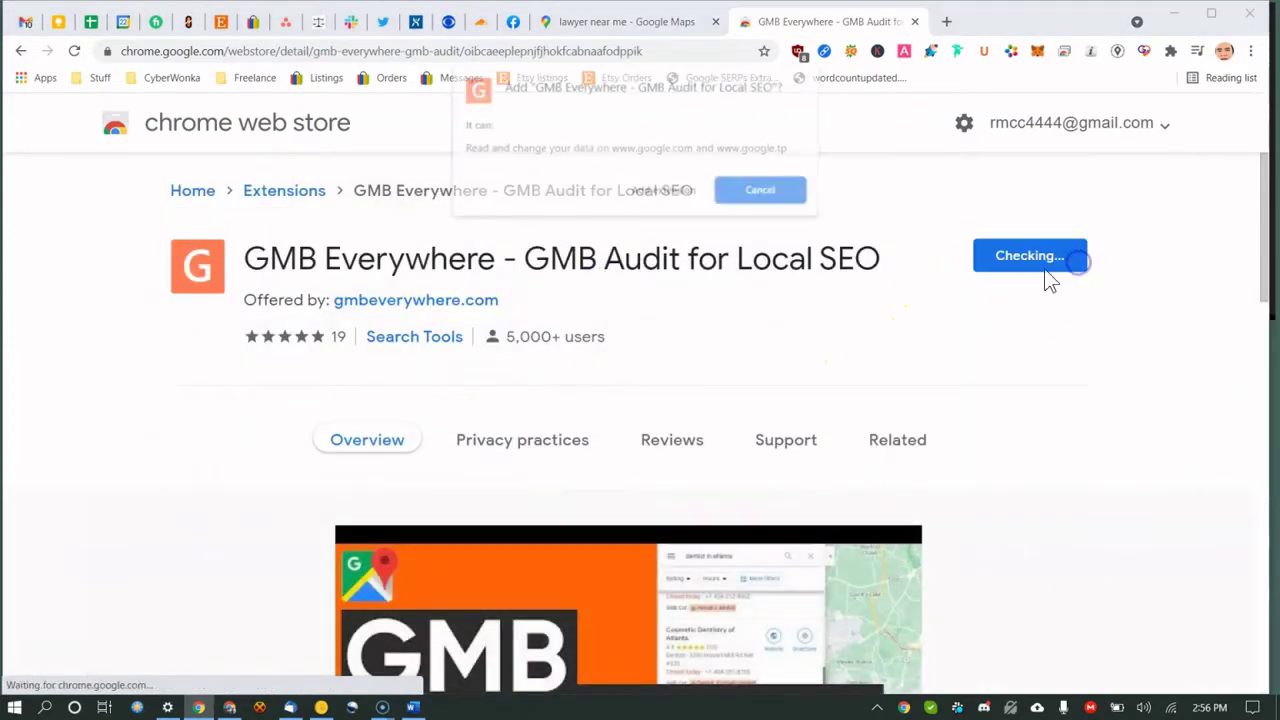
pyautogui.click(660, 193)
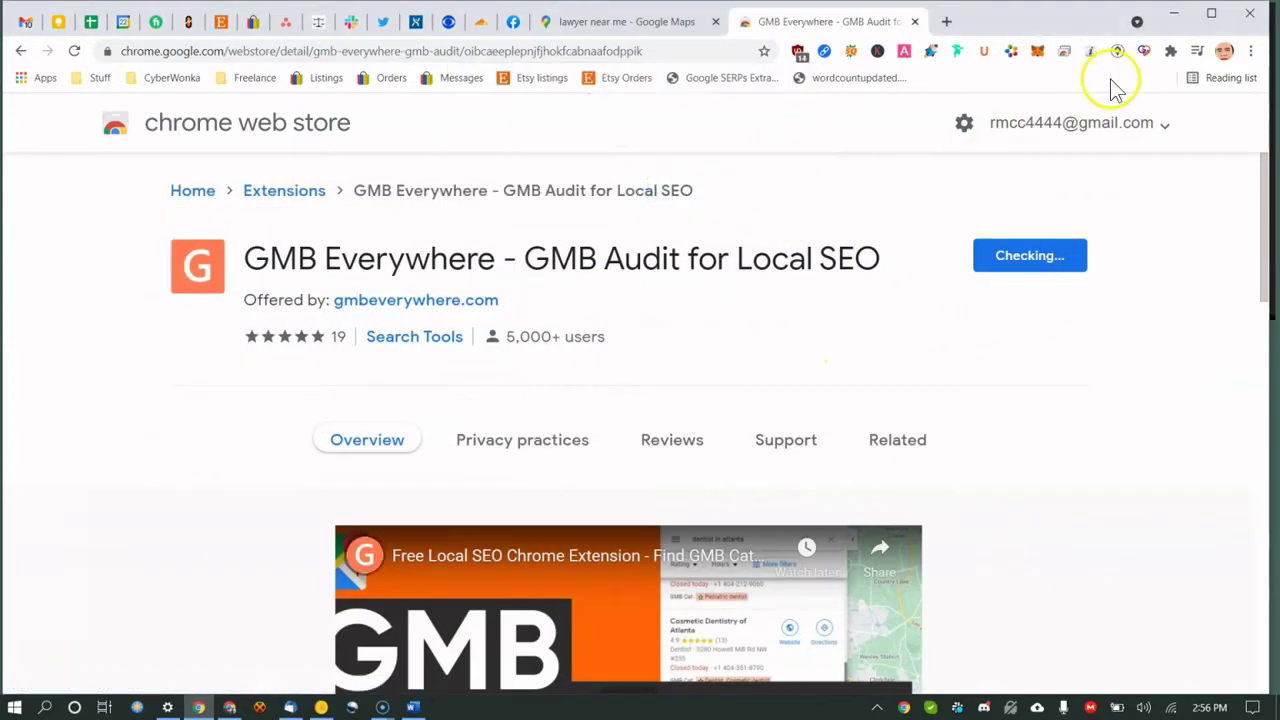
pyautogui.click(1171, 50)
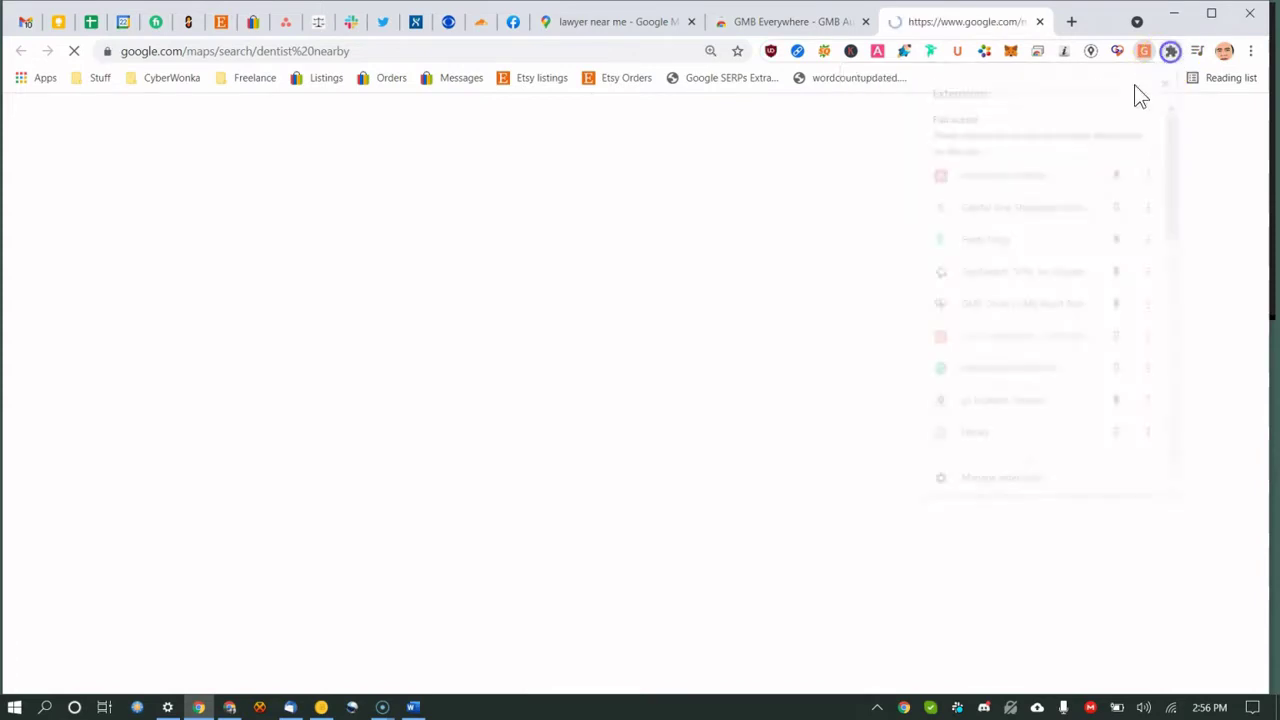
# Pin GMB Everywhere to the toolbar and switch back to its store page.
pyautogui.scroll(-1, 1014, 243)
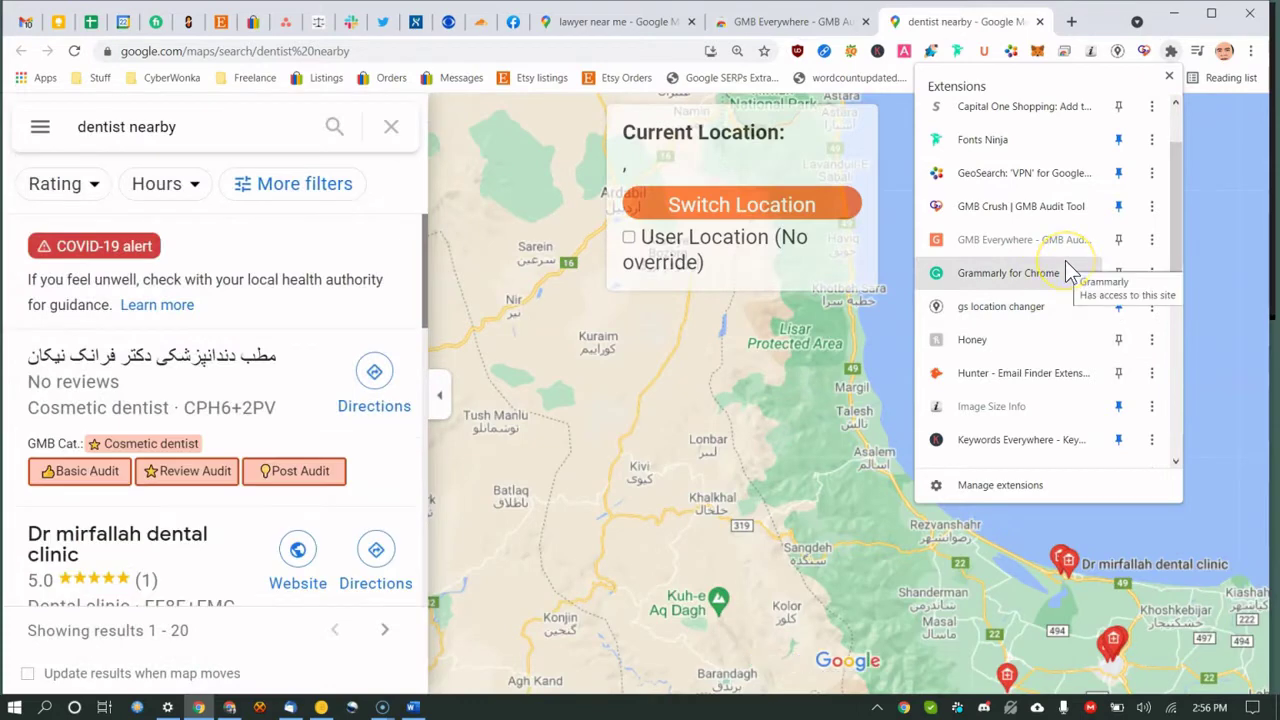
pyautogui.click(1114, 242)
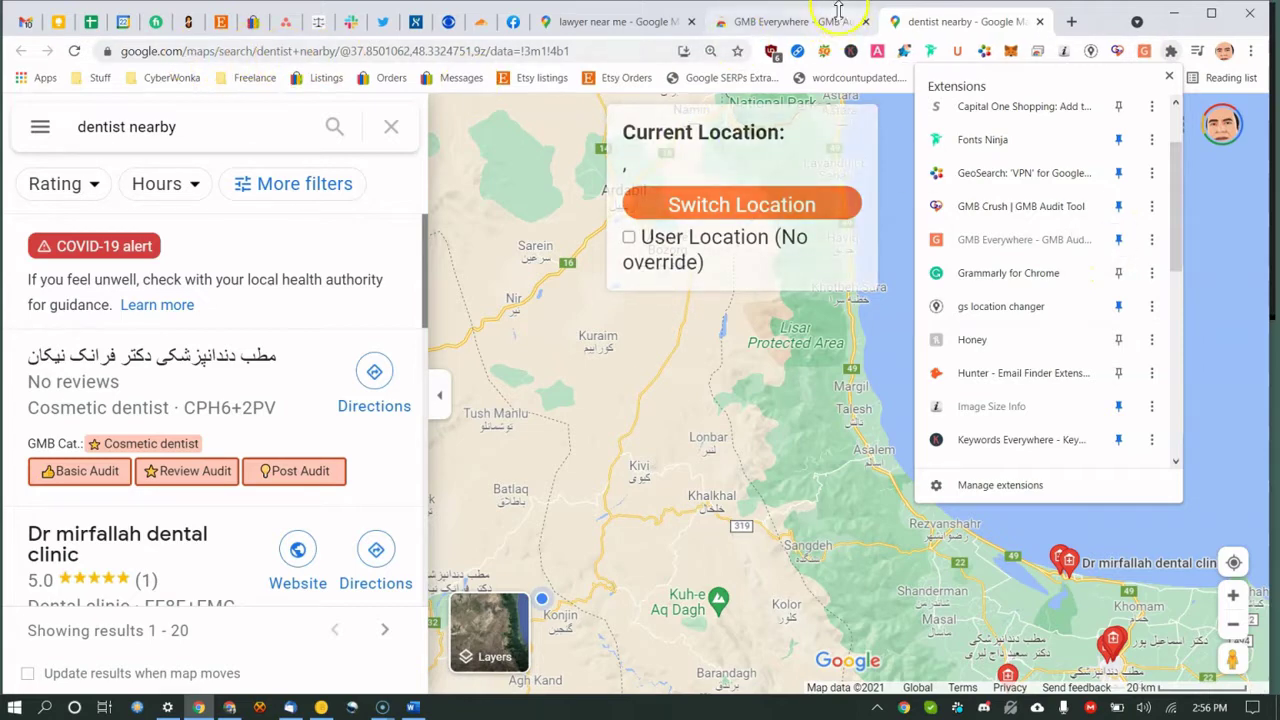
pyautogui.click(822, 16)
pyautogui.click(383, 50)
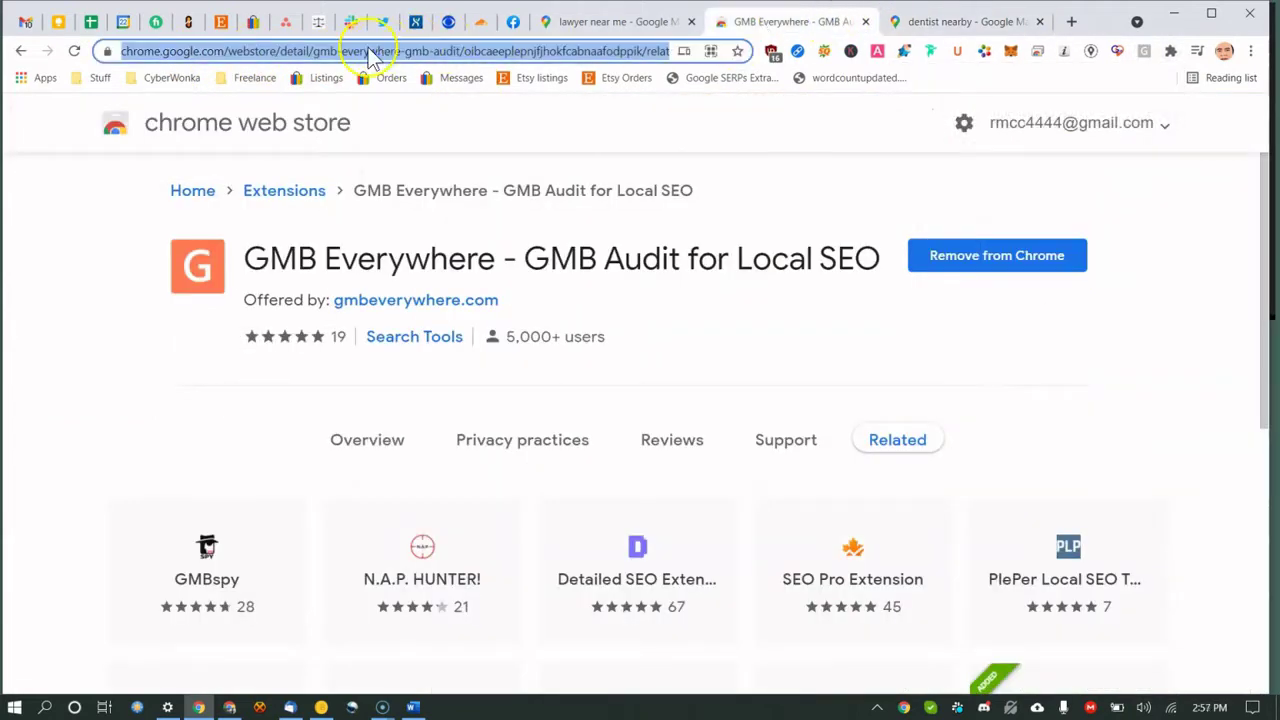
# Search the store for 'pleper' and add PlePer Local SEO Tools to Chrome.
pyautogui.click(245, 190)
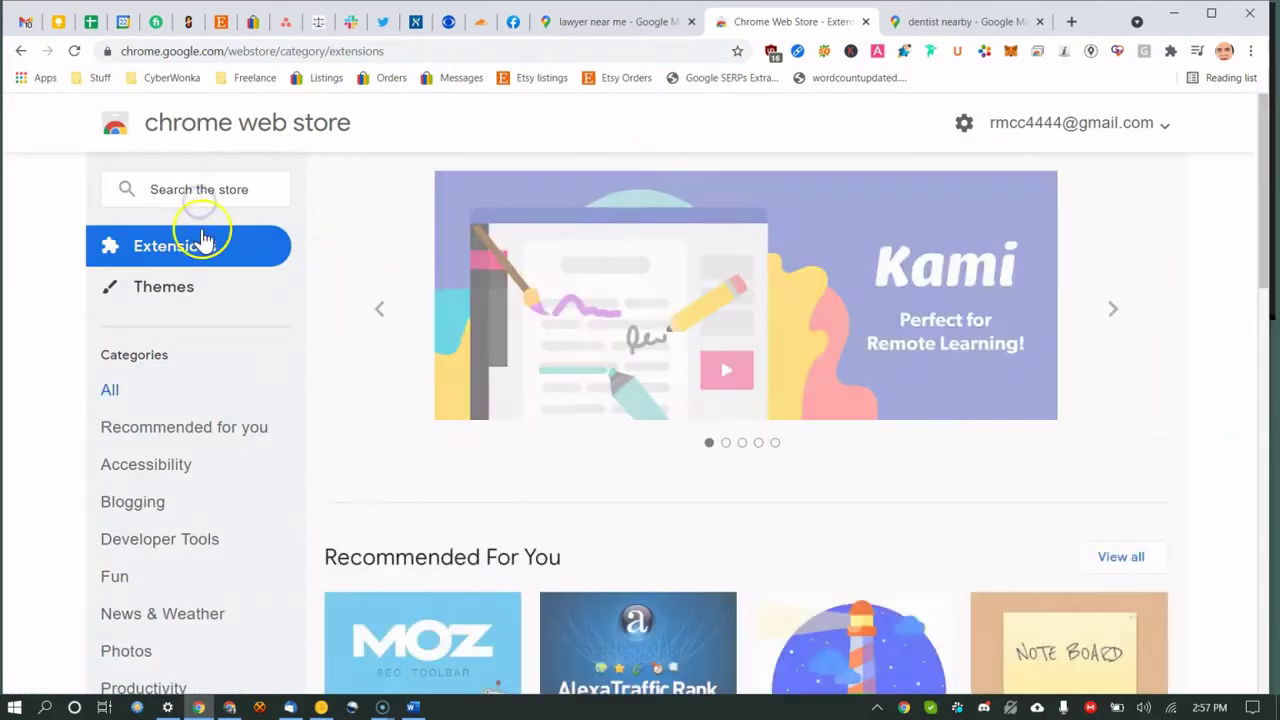
pyautogui.click(216, 190)
pyautogui.write('pleper')
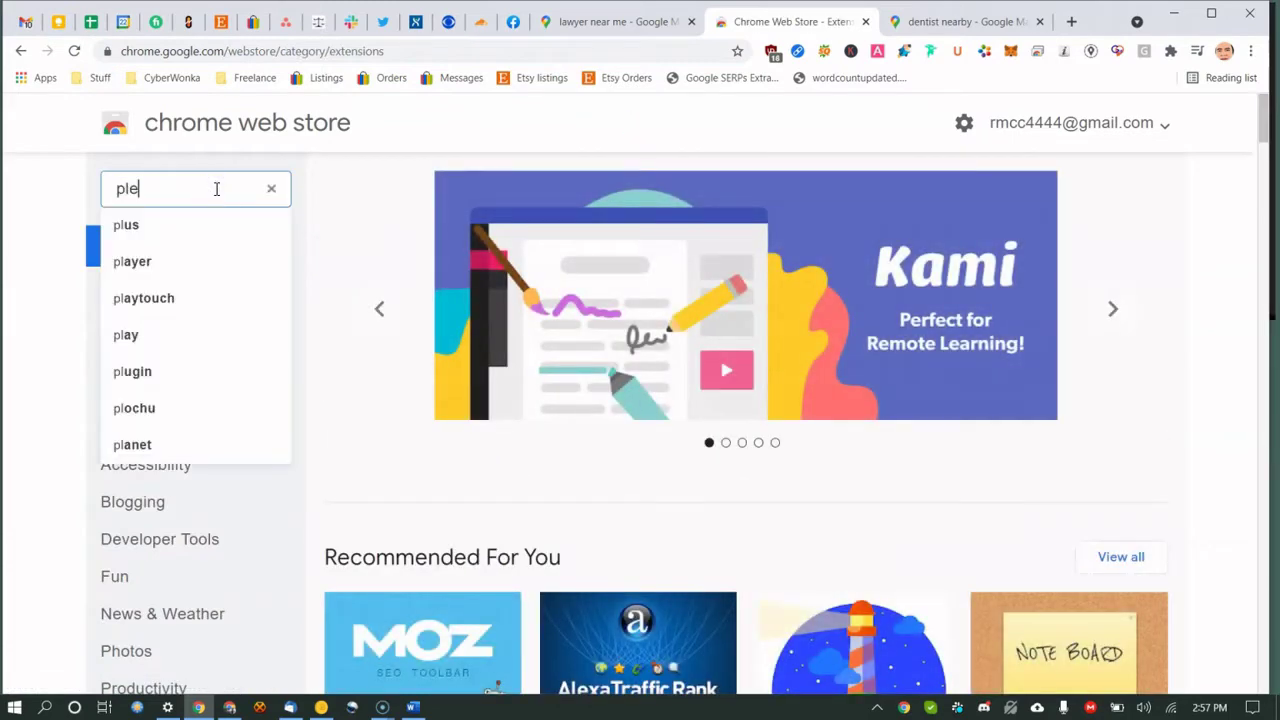
pyautogui.press('Return')
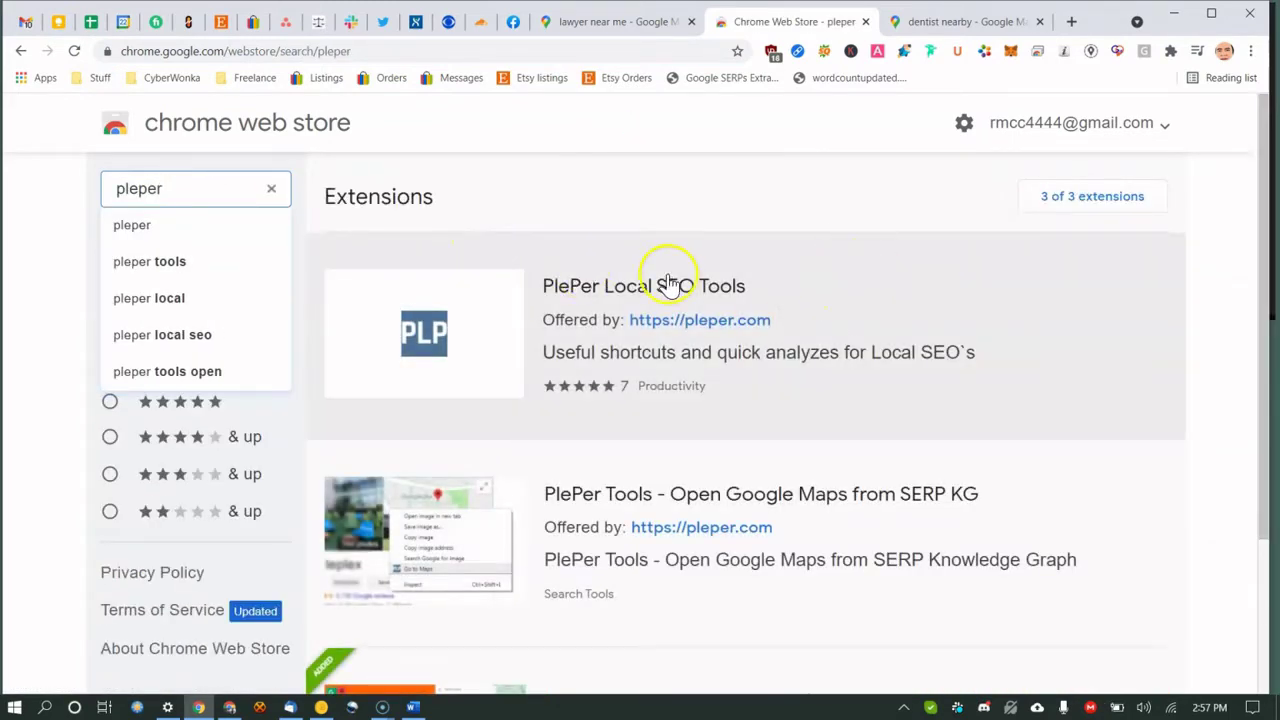
pyautogui.click(670, 285)
pyautogui.click(1027, 255)
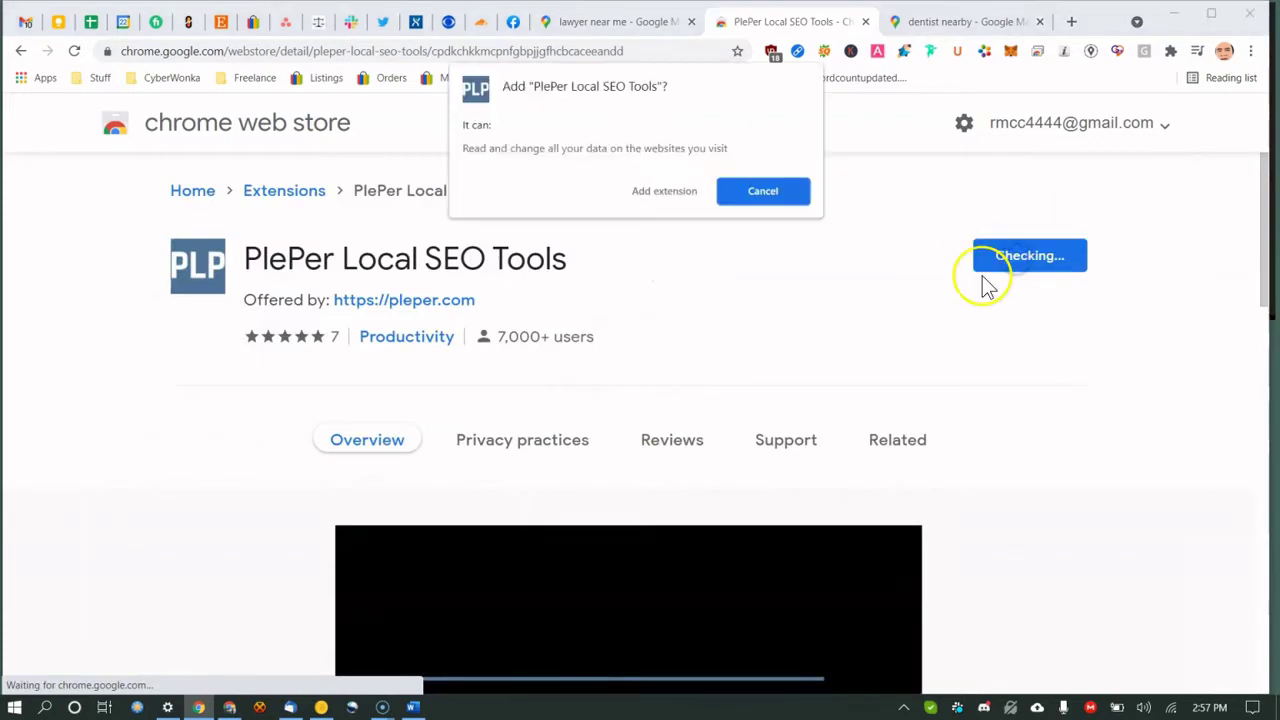
pyautogui.click(664, 190)
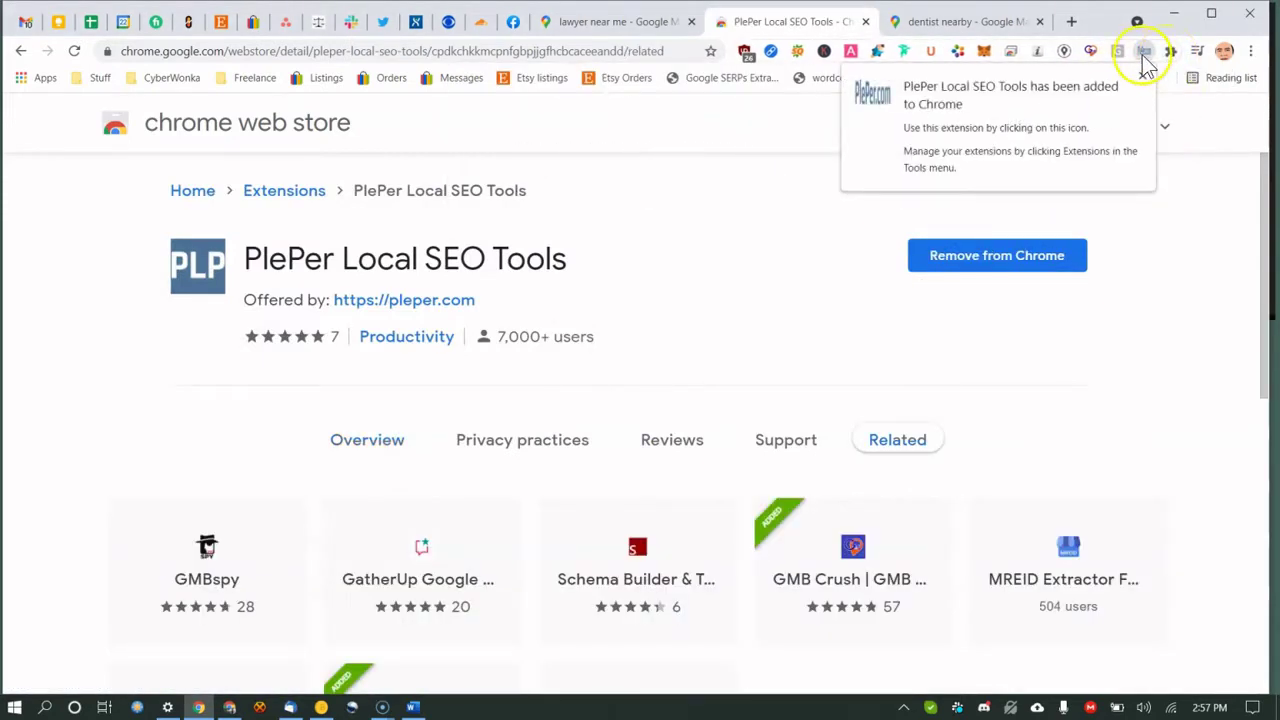
# Pin PlePer Local SEO Tools, check the lawyer map tab, then return to the store page.
pyautogui.click(1172, 56)
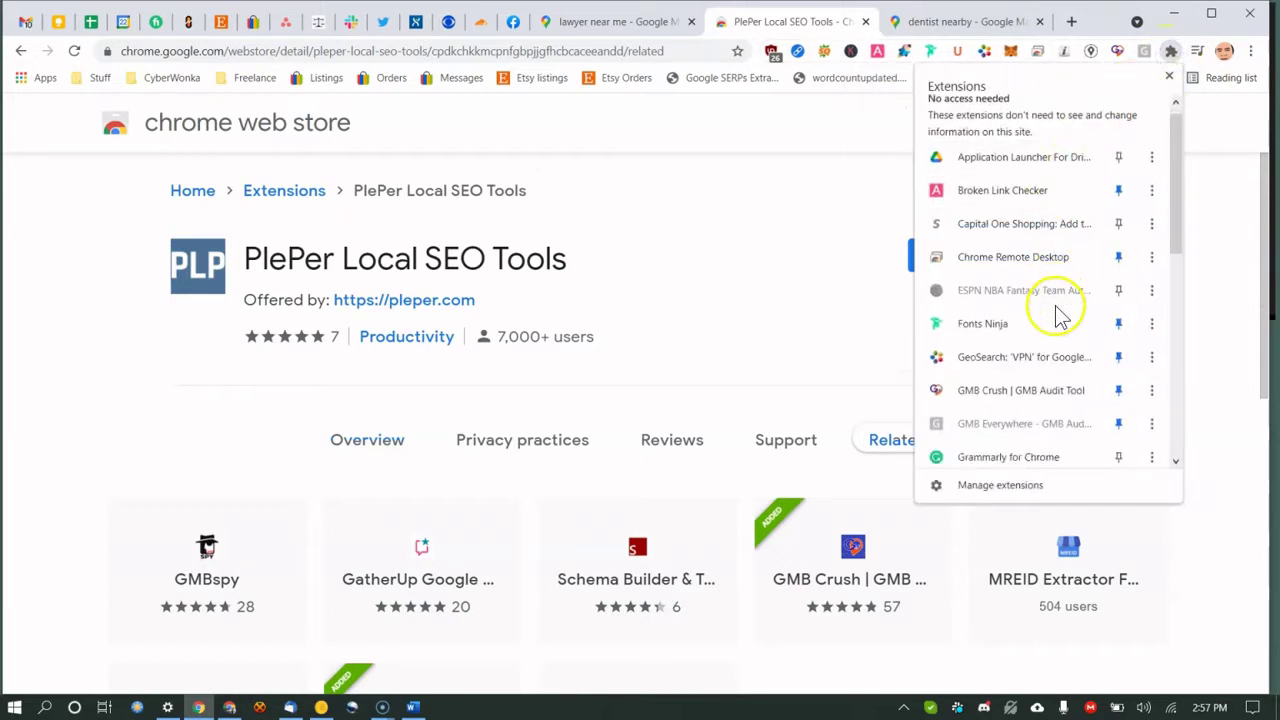
pyautogui.scroll(-3, 1060, 310)
pyautogui.scroll(-4, 1068, 312)
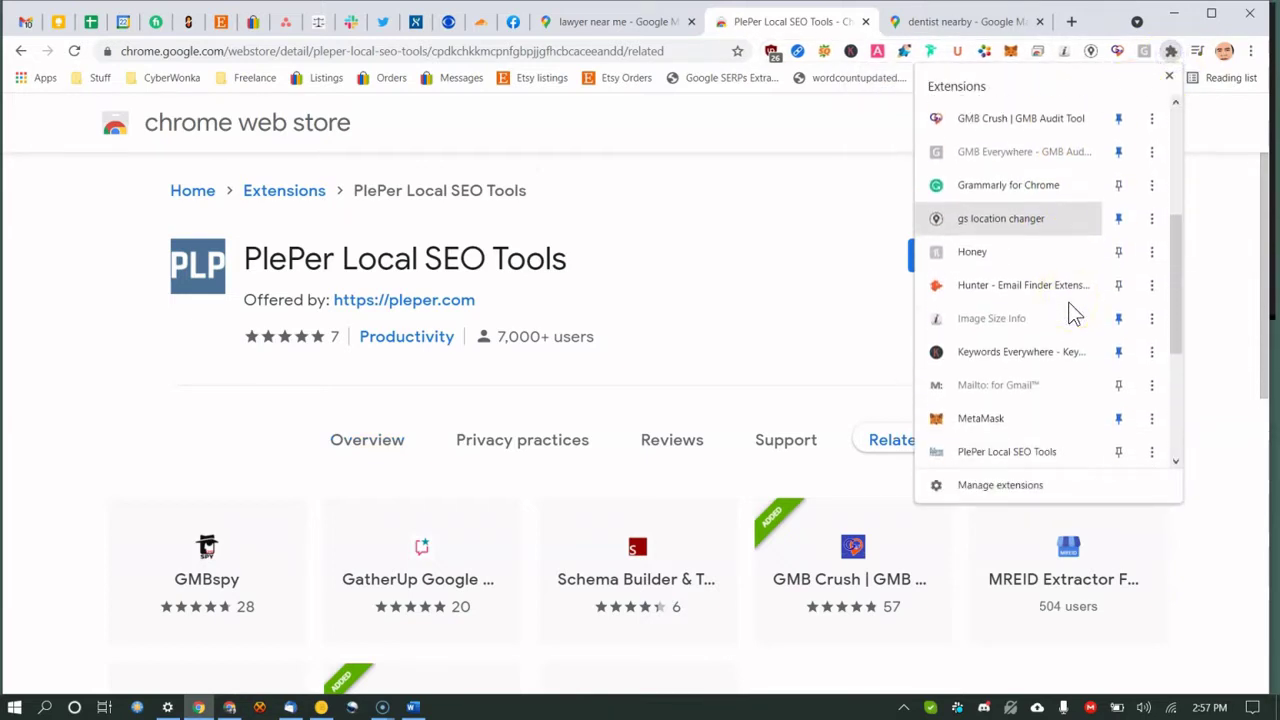
pyautogui.click(1120, 354)
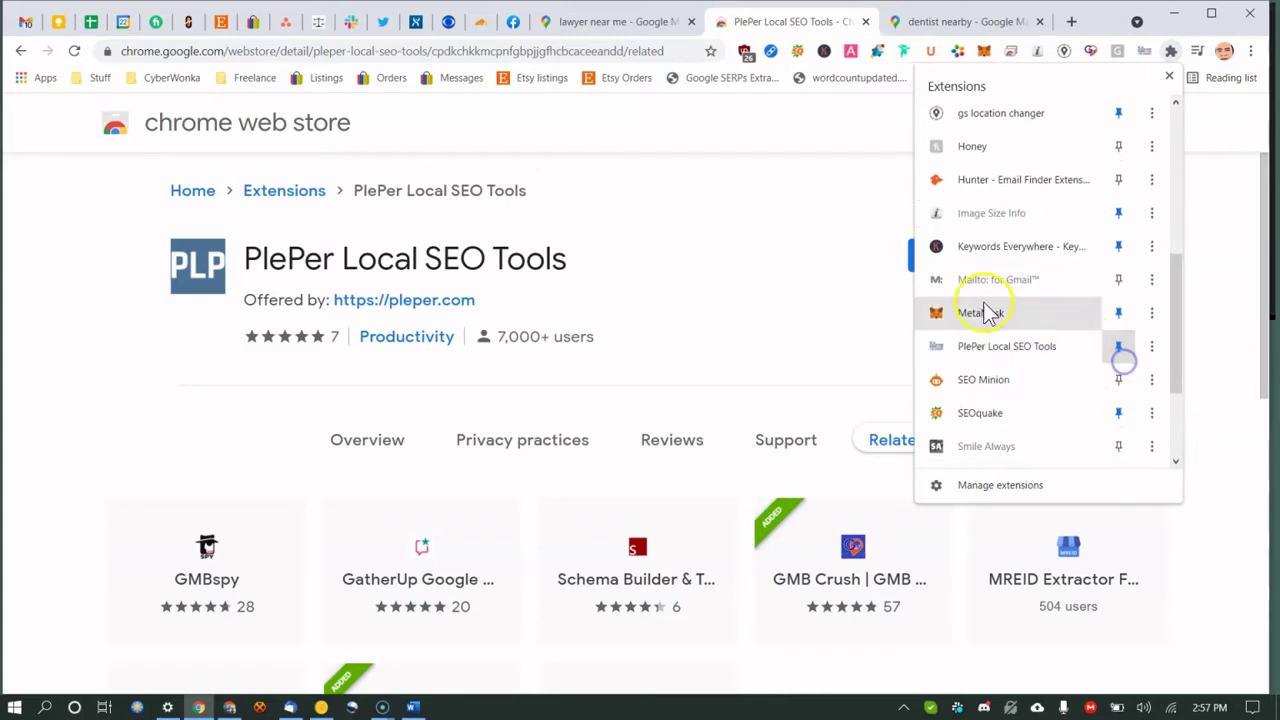
pyautogui.click(777, 249)
pyautogui.click(640, 18)
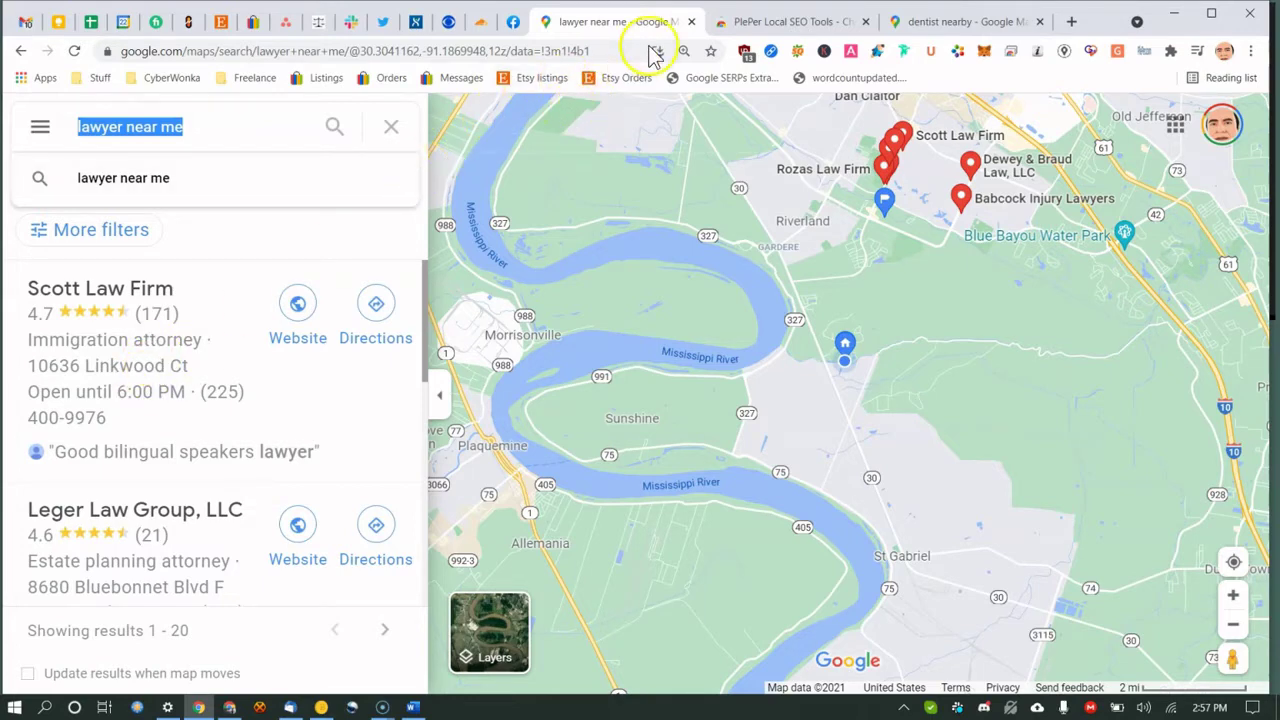
pyautogui.click(785, 21)
# Open the GMB Crush sign-in page from its toolbar icon and enter the account e-mail.
pyautogui.click(483, 52)
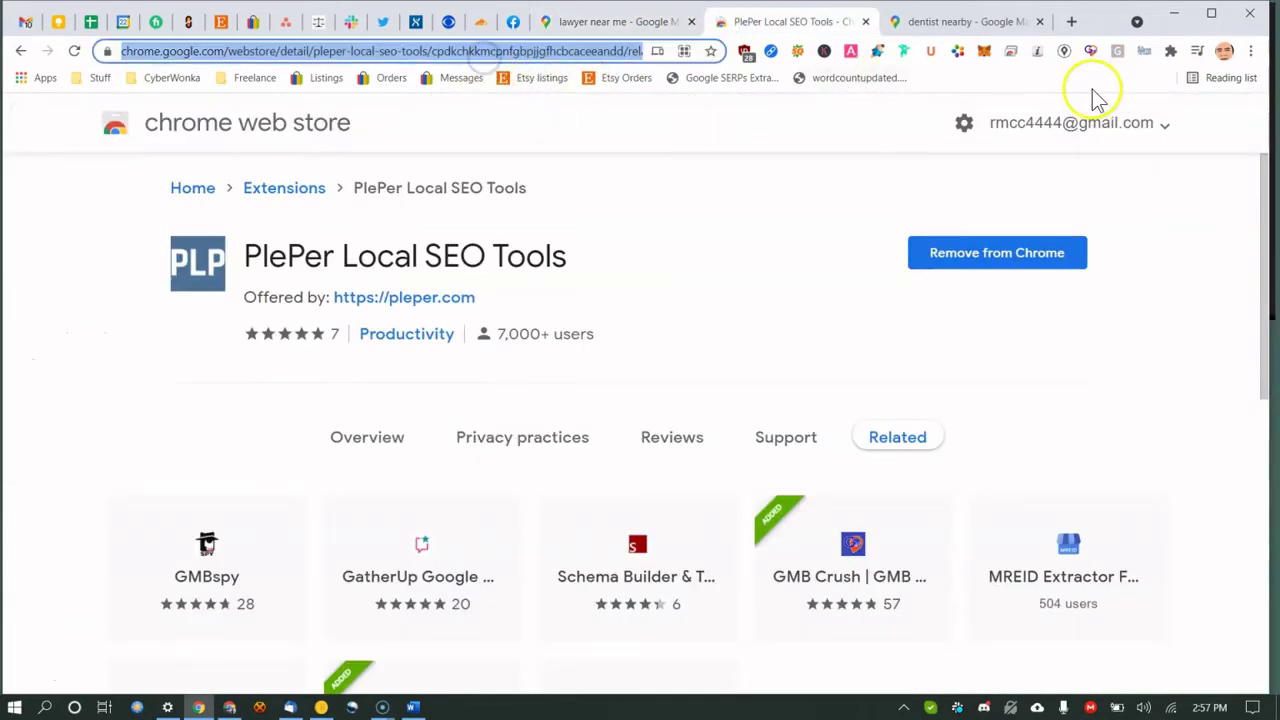
pyautogui.click(1090, 51)
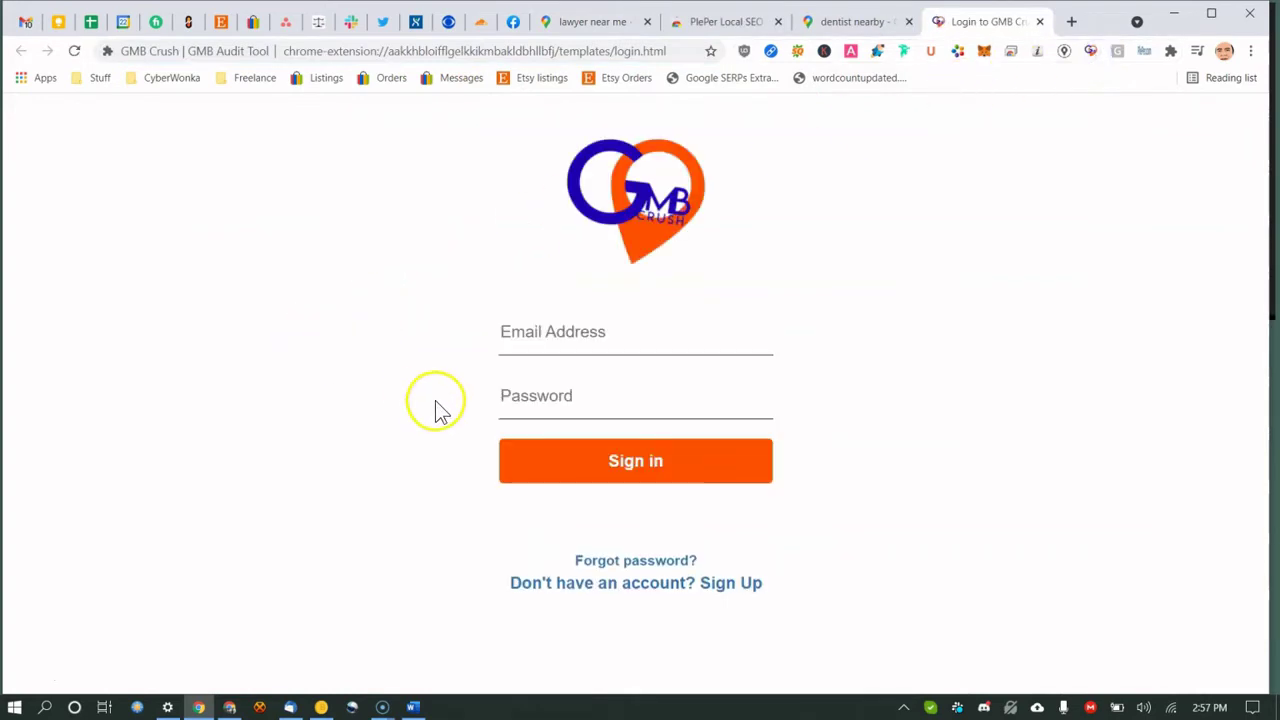
pyautogui.click(590, 332)
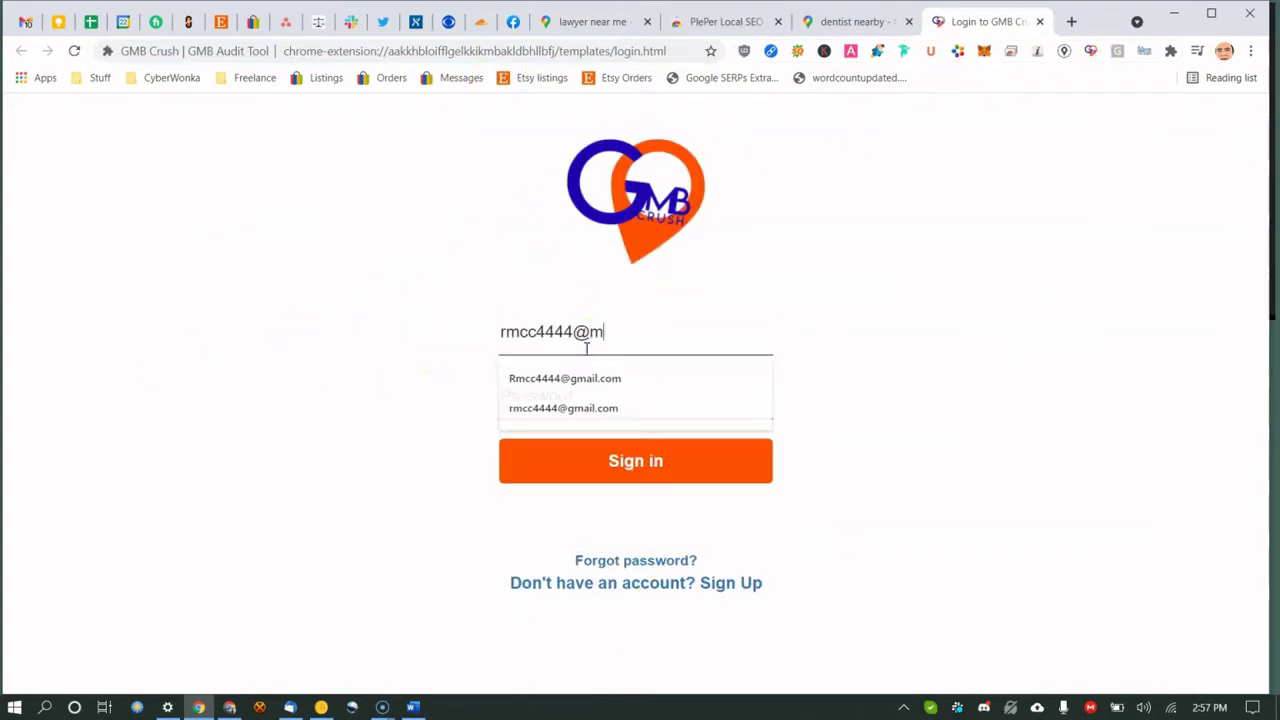
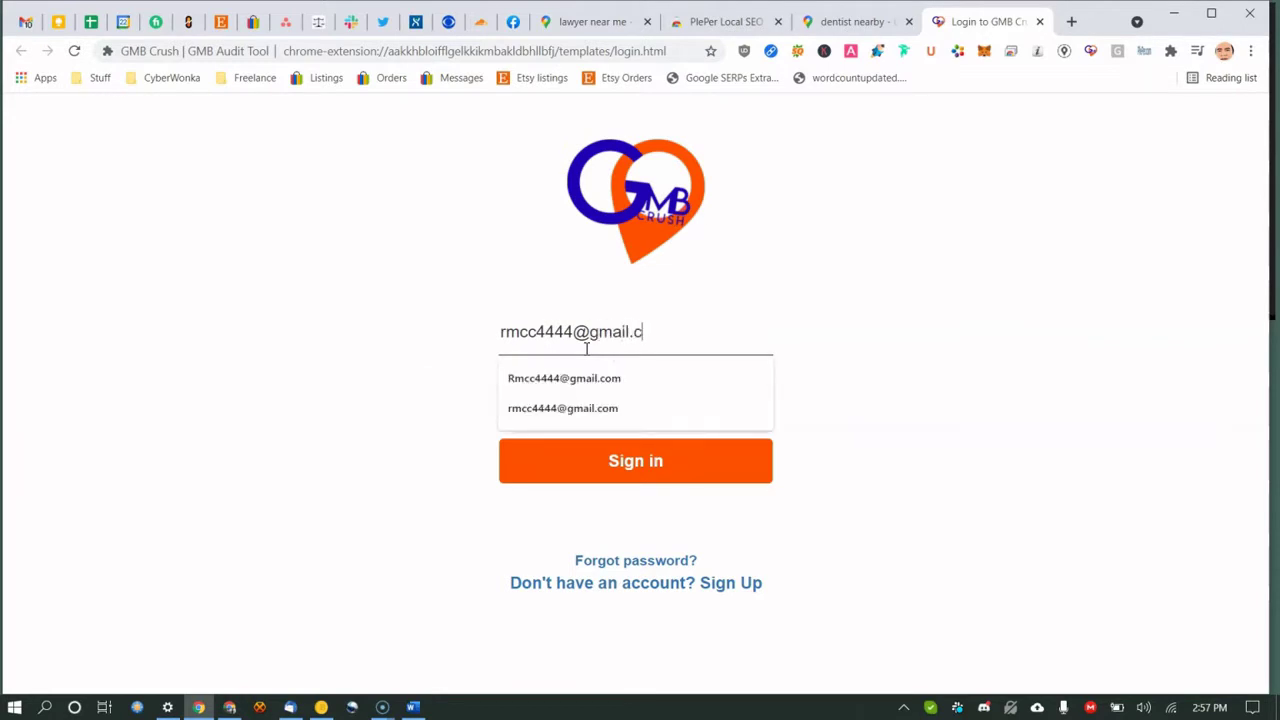
pyautogui.press('Tab')
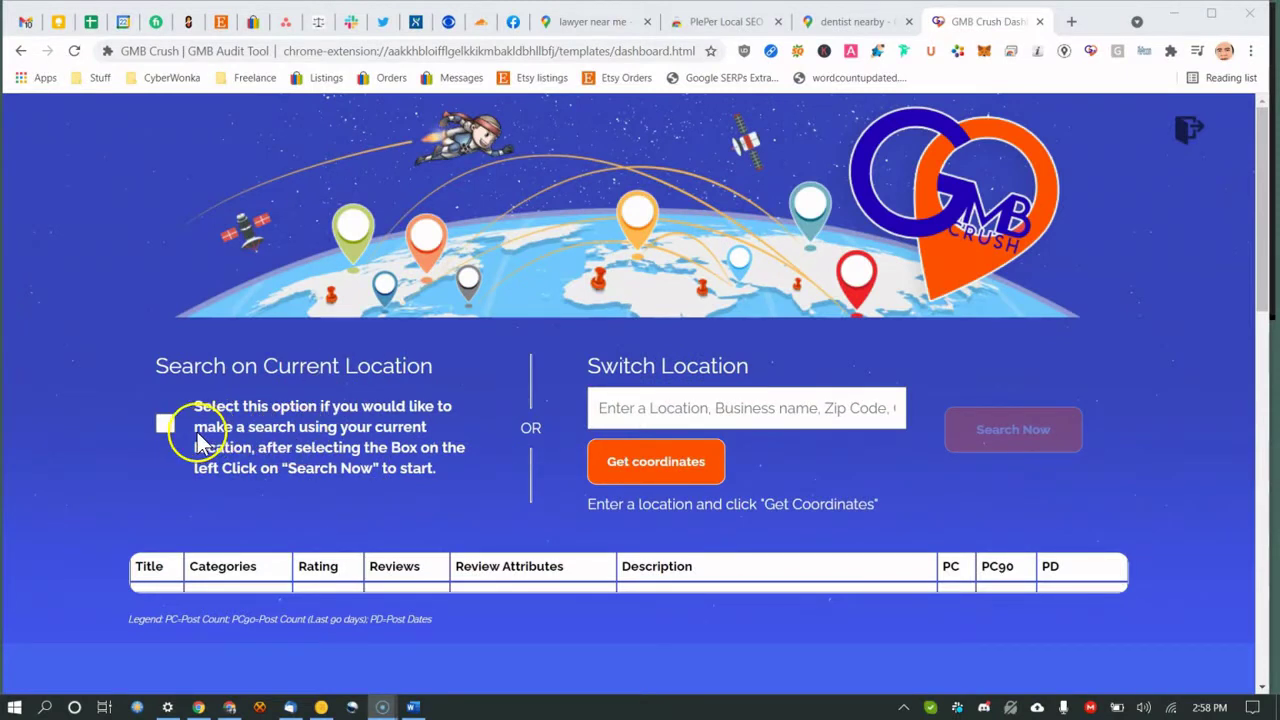
# Untick Search on Current Location and make a first location attempt, landing on New York, NY.
pyautogui.click(166, 425)
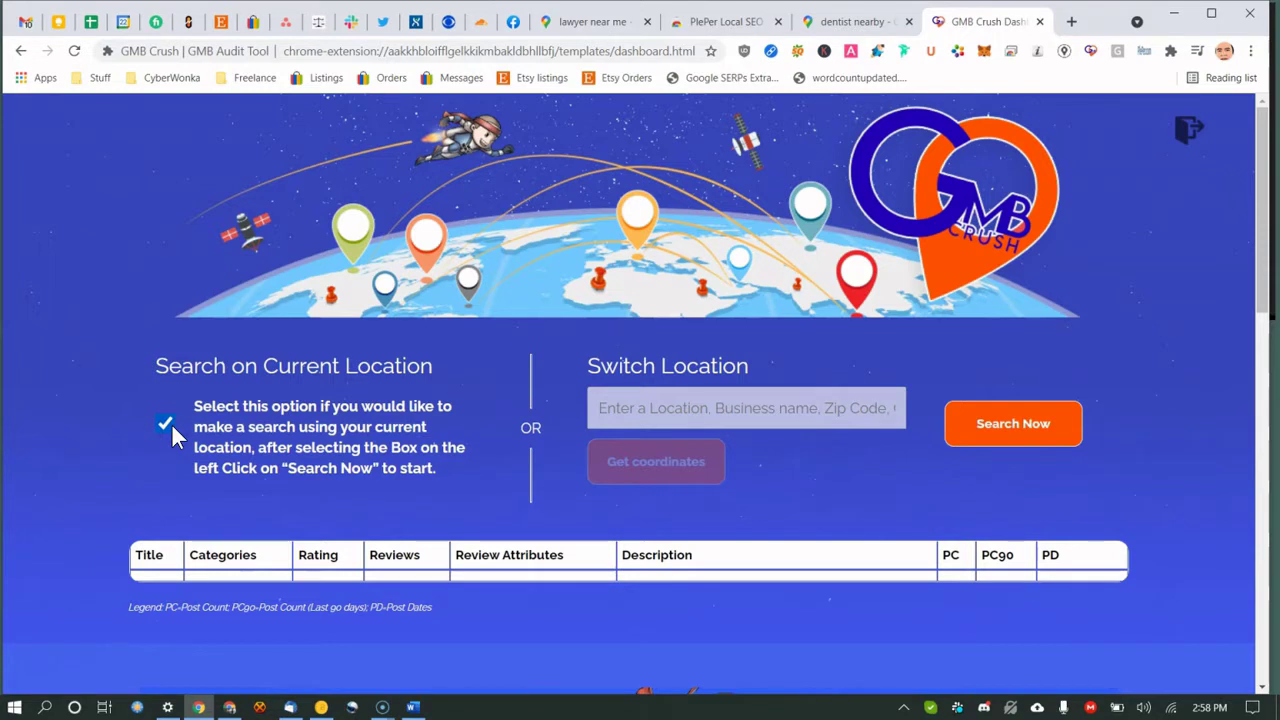
pyautogui.click(168, 424)
pyautogui.click(662, 410)
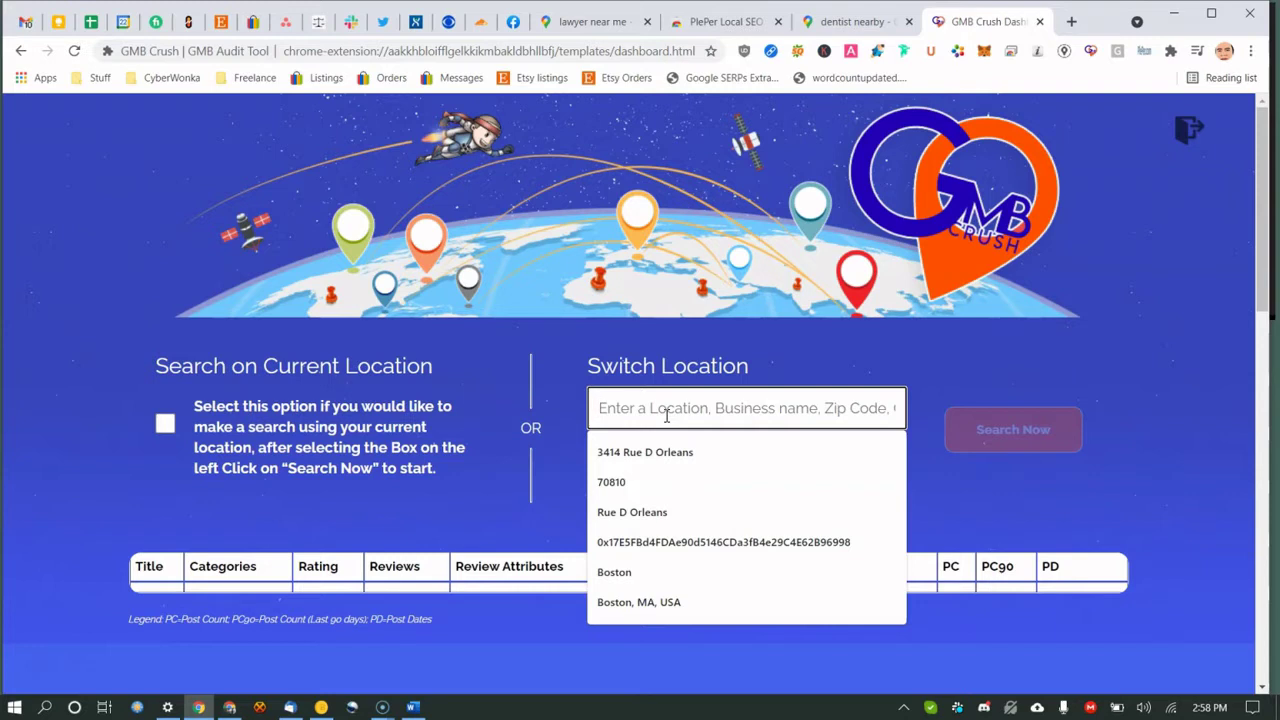
pyautogui.write('new york')
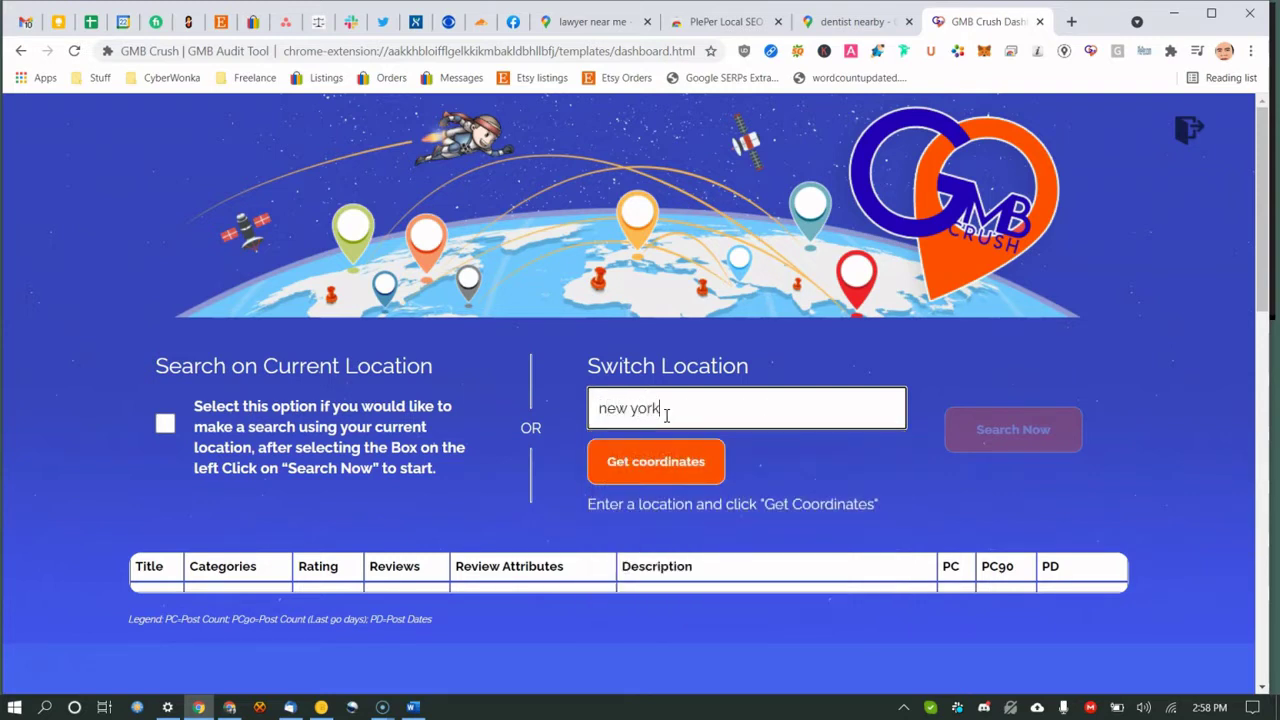
pyautogui.click(668, 461)
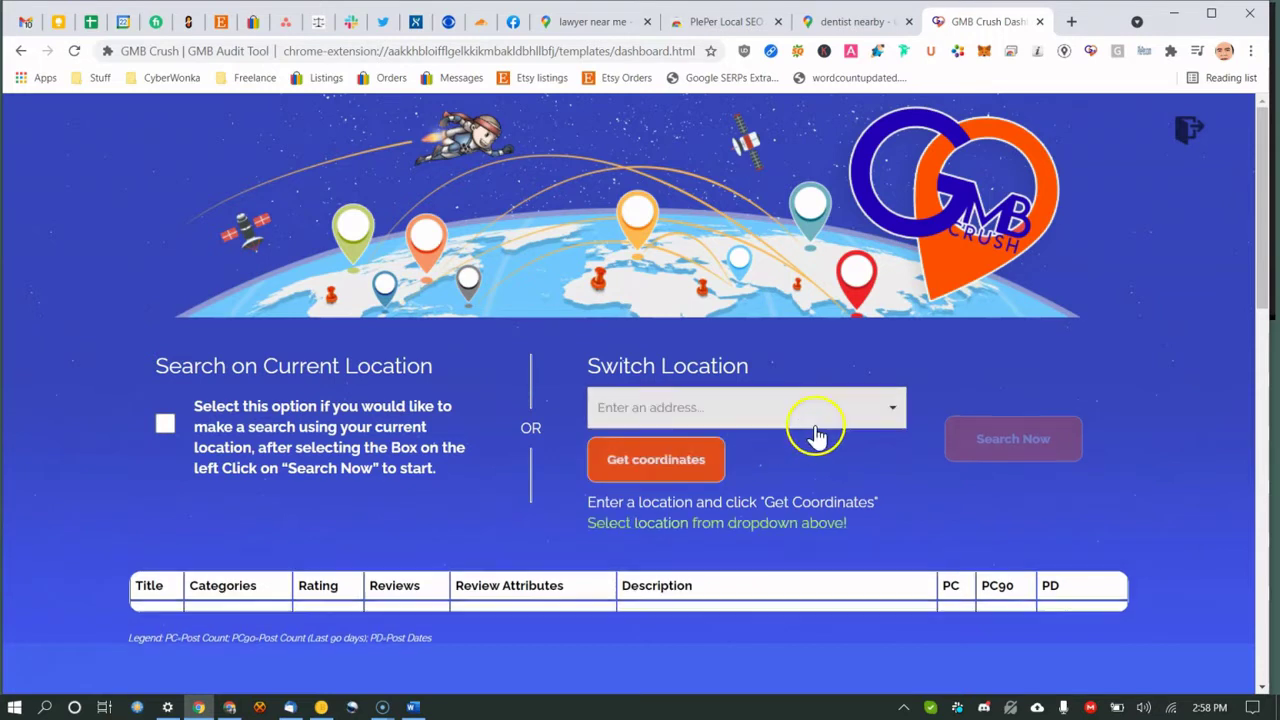
pyautogui.click(879, 414)
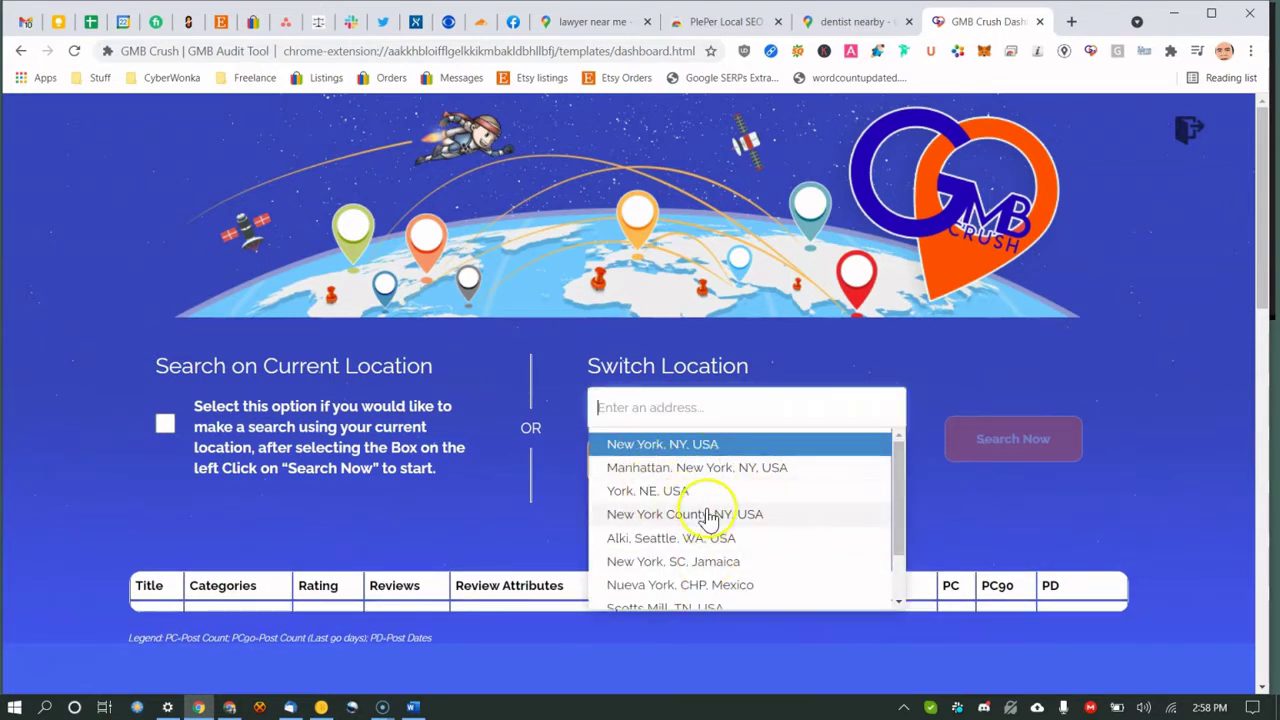
pyautogui.click(695, 415)
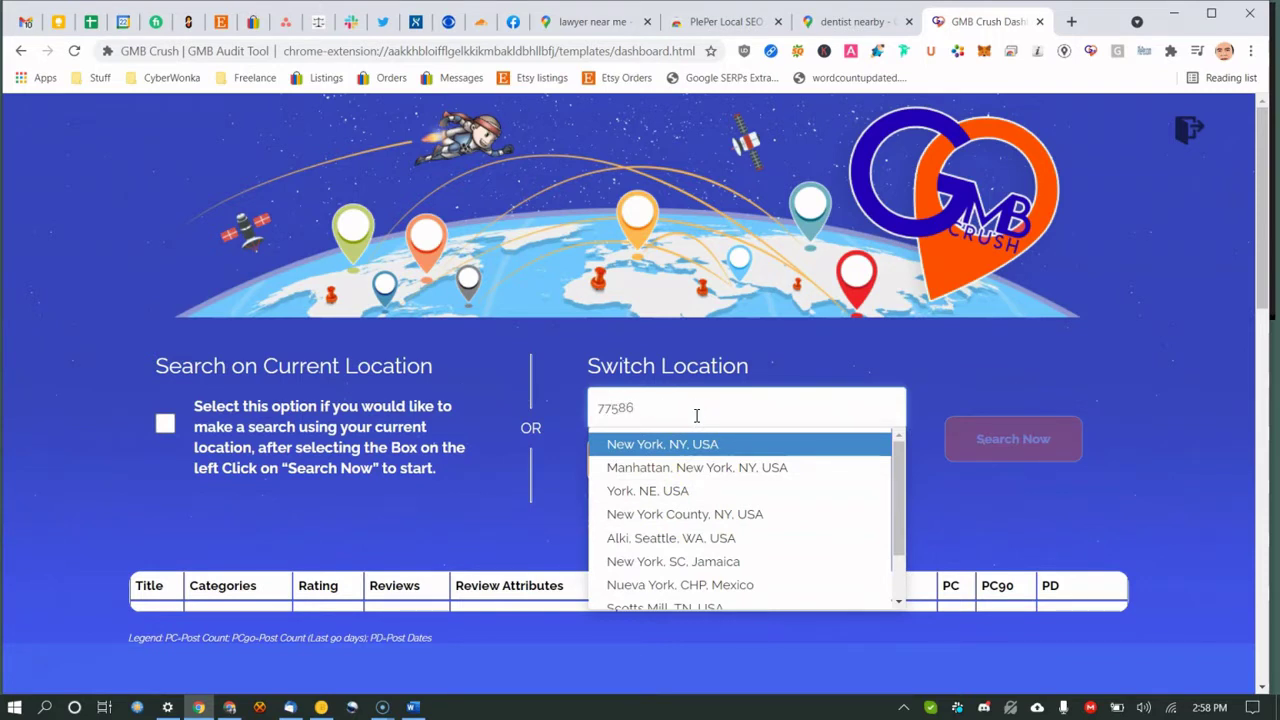
pyautogui.click(694, 421)
pyautogui.write('77586')
pyautogui.press('Return')
# Replace the location with ZIP 77586, choose 77586, Seabrook, TX, USA, and run Search Now.
pyautogui.click(760, 410)
pyautogui.hotkey('ctrl', 'a')
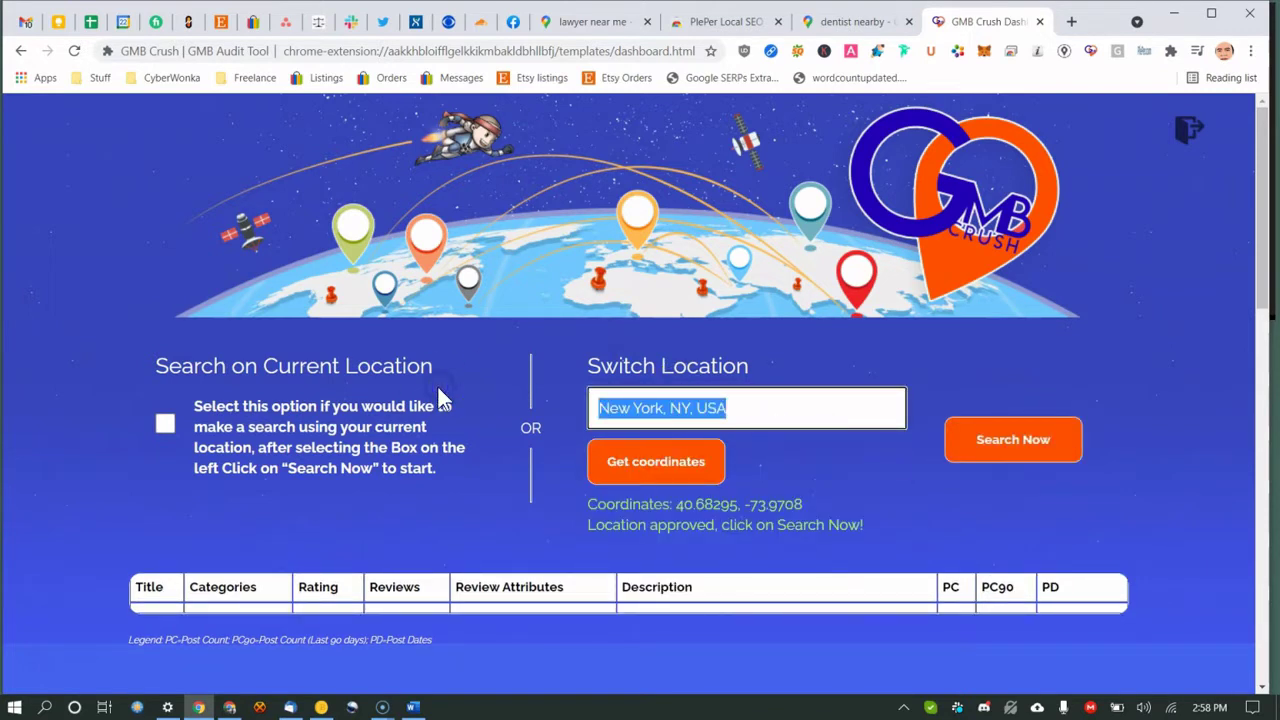
pyautogui.write('775988')
pyautogui.press('BackSpace')
pyautogui.press('BackSpace')
pyautogui.press('BackSpace')
pyautogui.write('86')
pyautogui.click(654, 472)
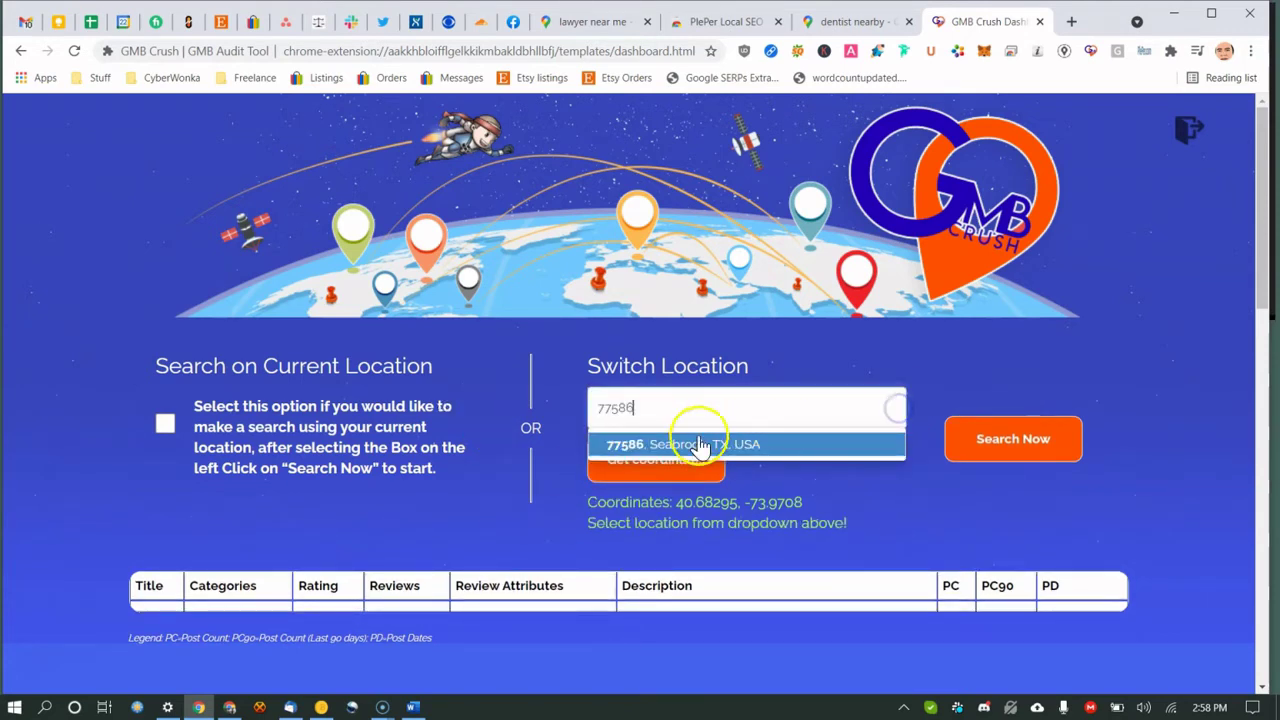
pyautogui.click(690, 449)
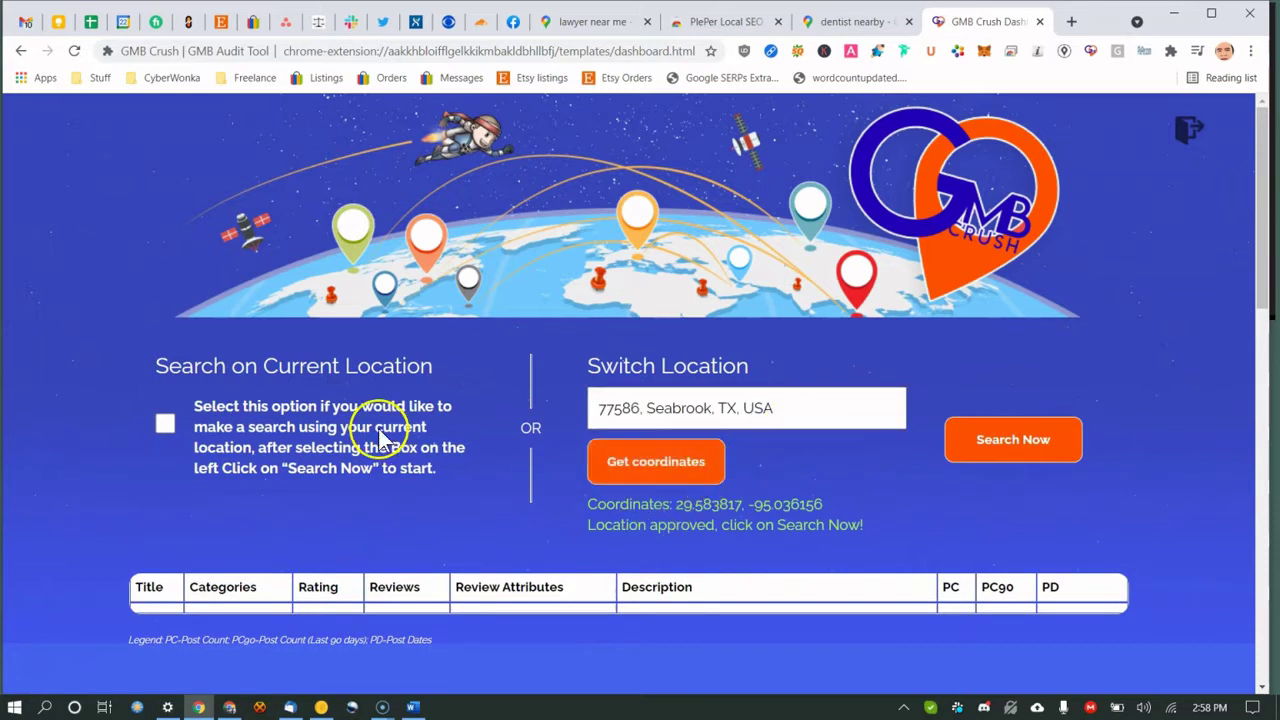
pyautogui.click(1063, 450)
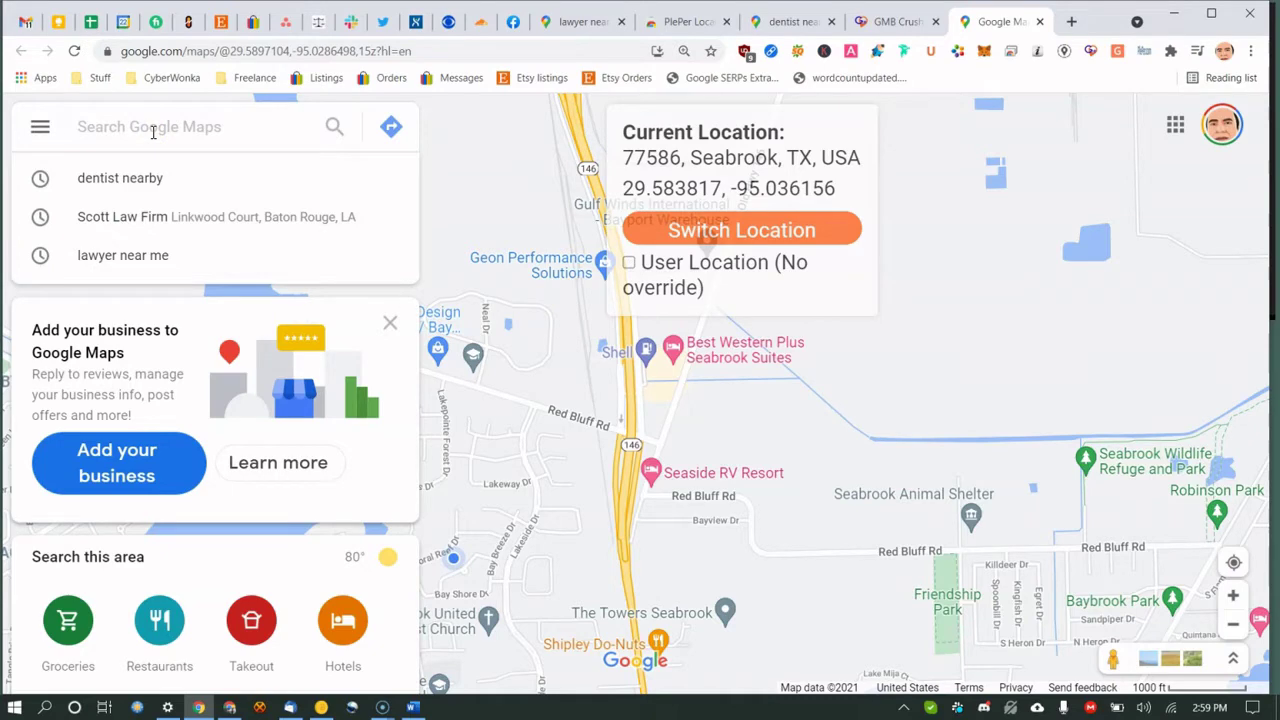
# Search Google Maps for 'lawyer near me' around Seabrook, TX.
pyautogui.write('yer near me')
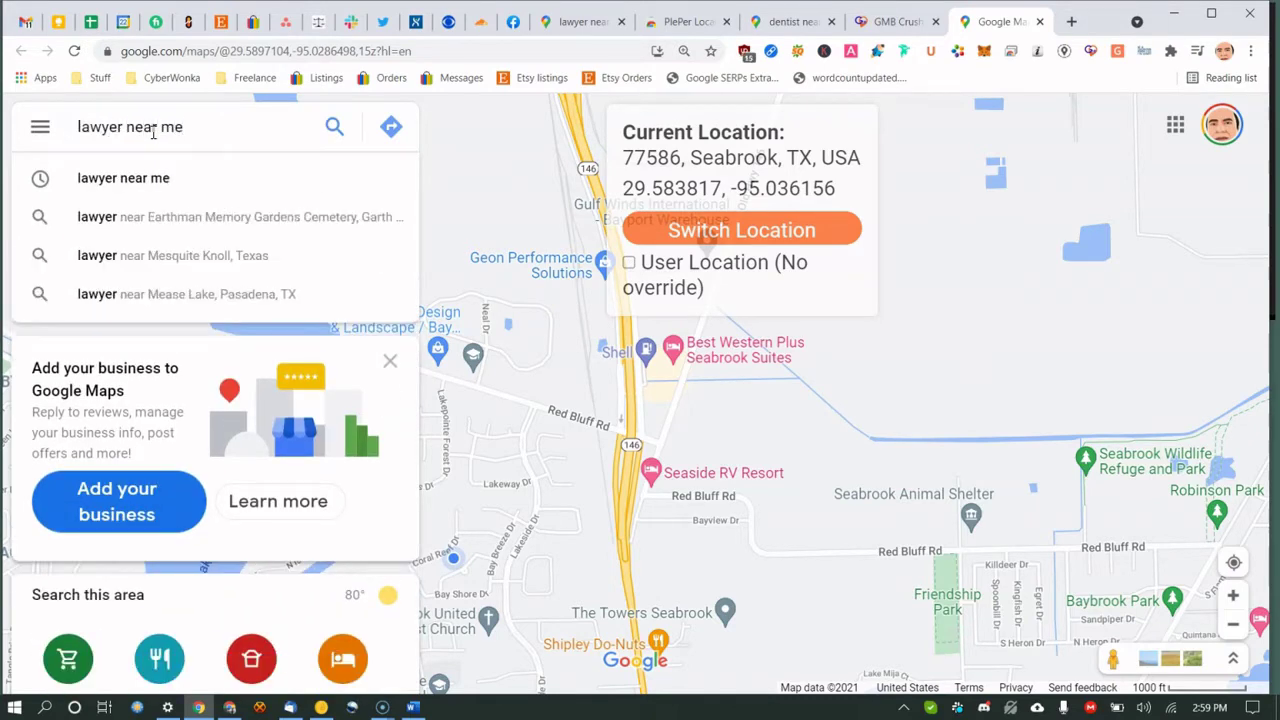
pyautogui.press('Return')
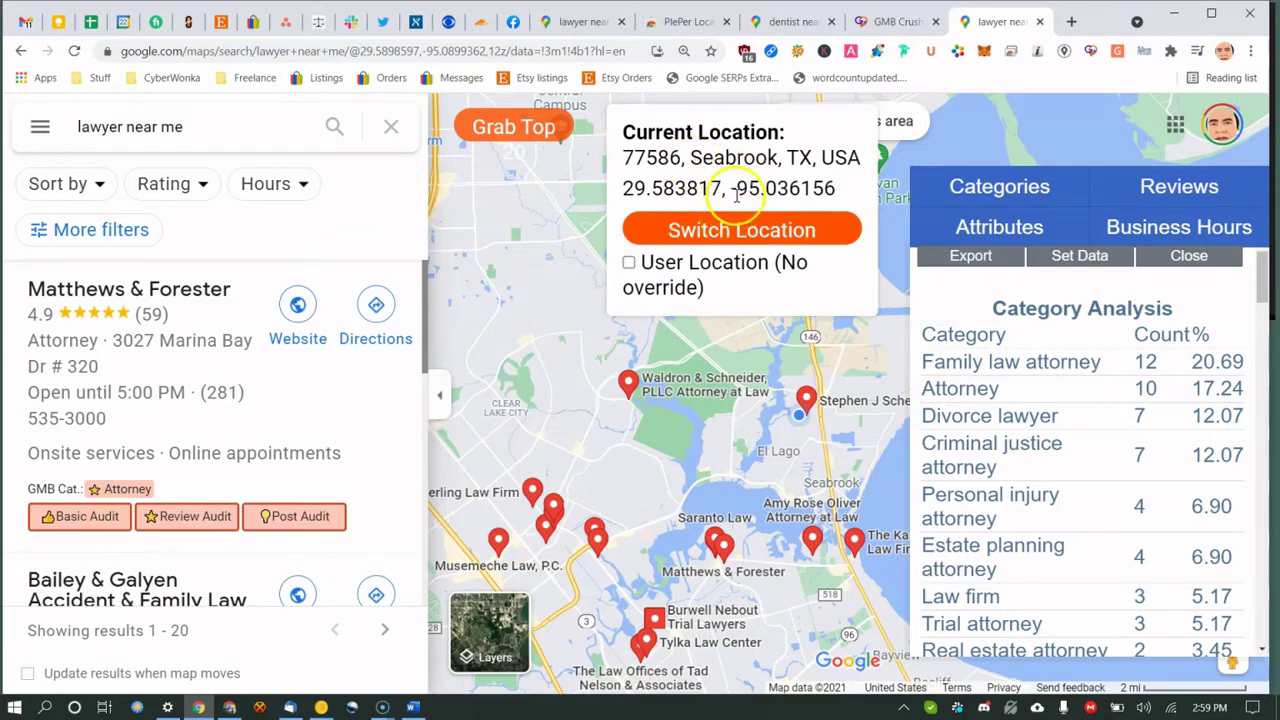
pyautogui.moveTo(957, 322); pyautogui.dragTo(1023, 337)
pyautogui.click(1018, 350)
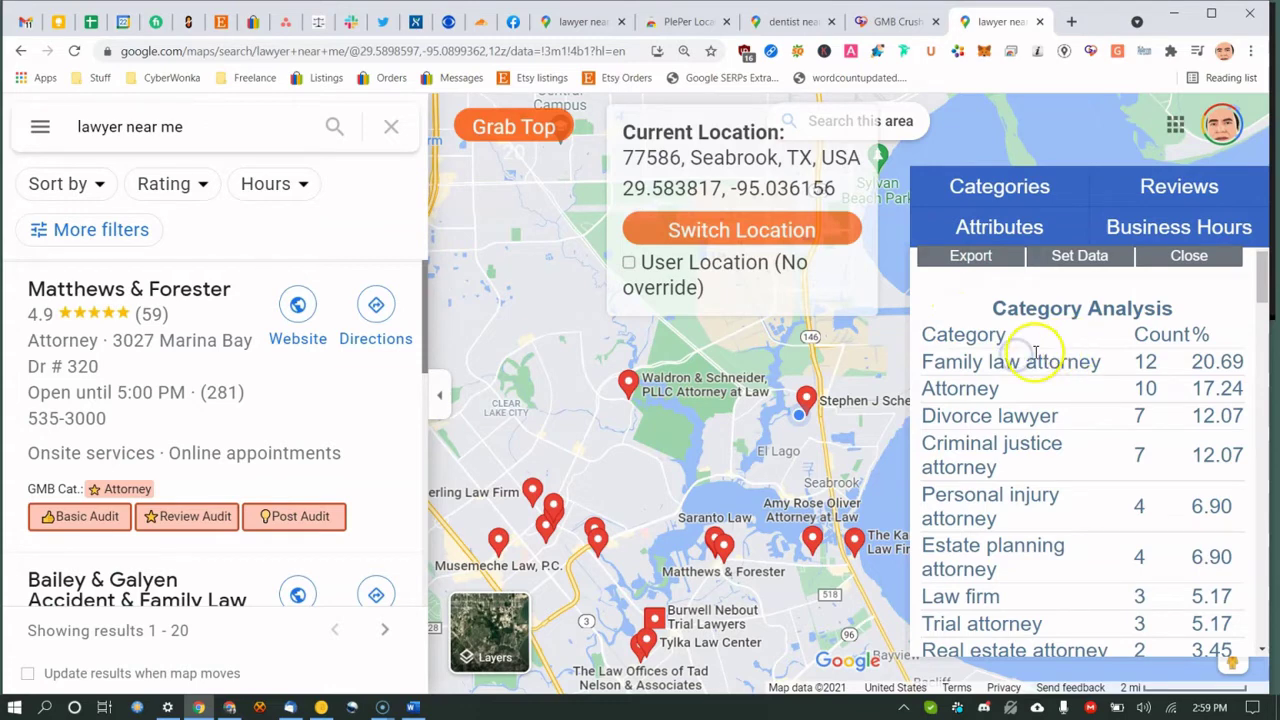
pyautogui.scroll(-2, 115, 265)
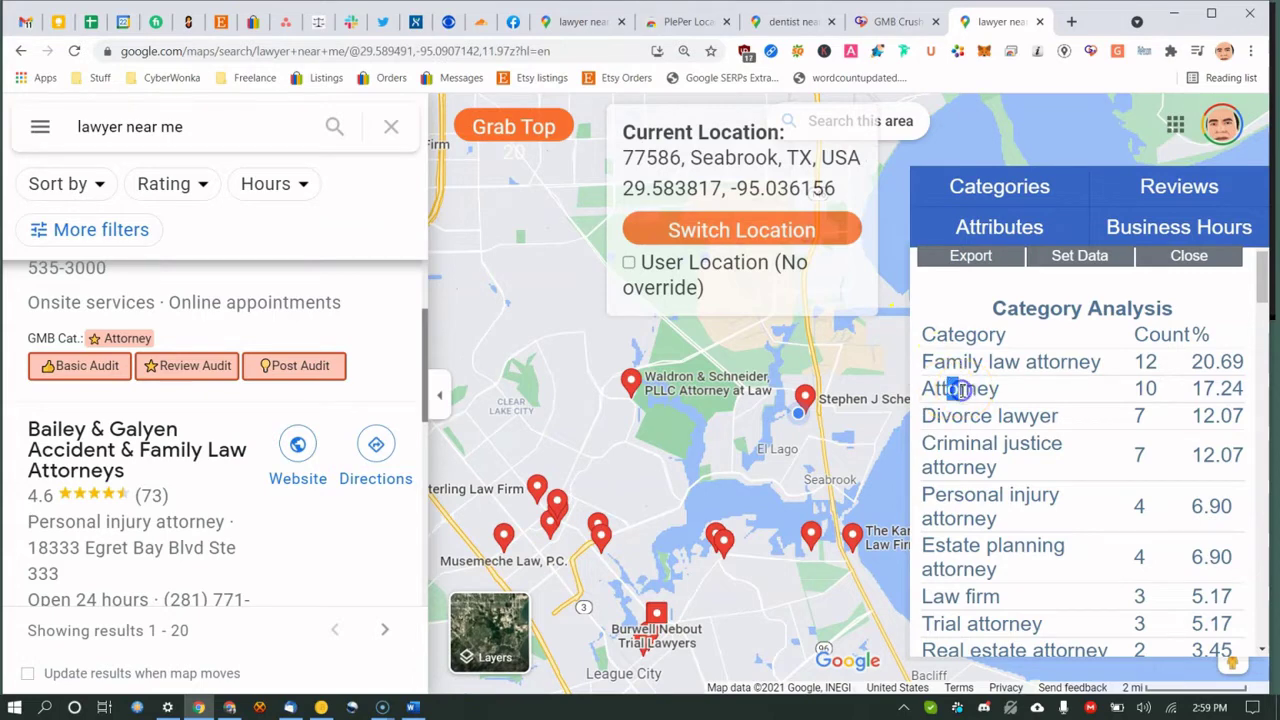
pyautogui.moveTo(930, 420); pyautogui.dragTo(965, 418)
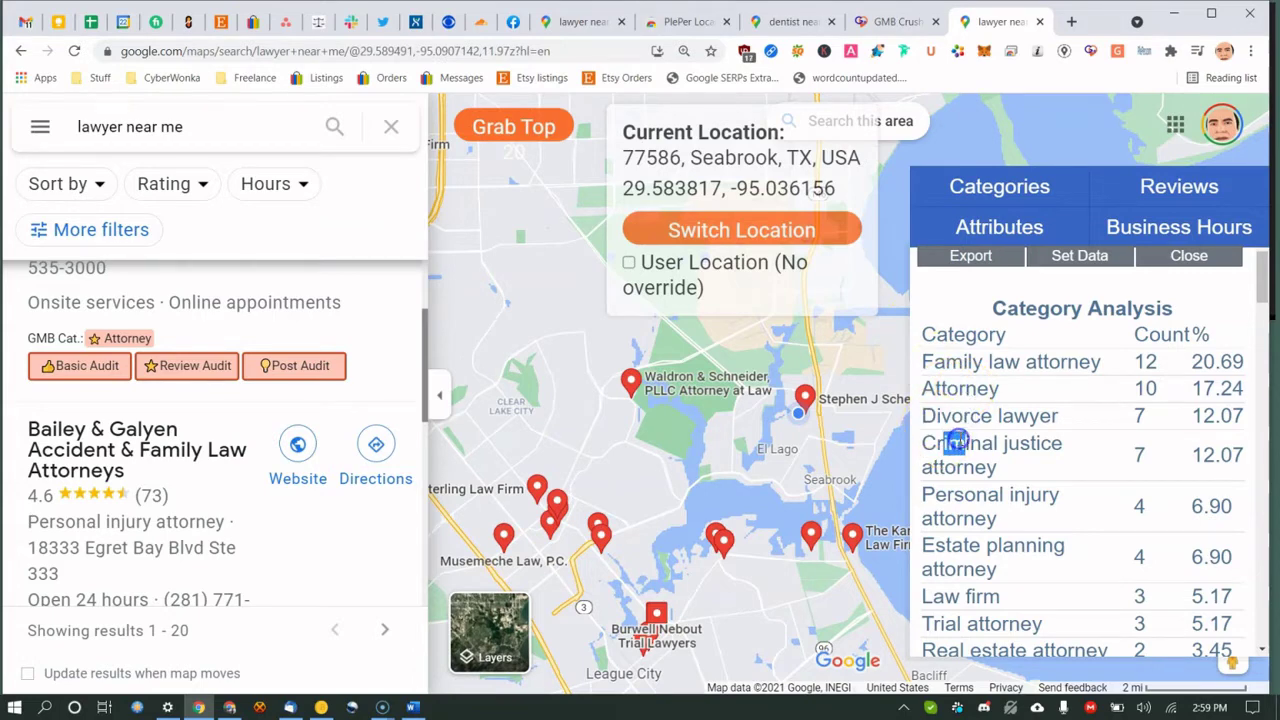
pyautogui.scroll(-2, 957, 441)
pyautogui.scroll(2, 985, 400)
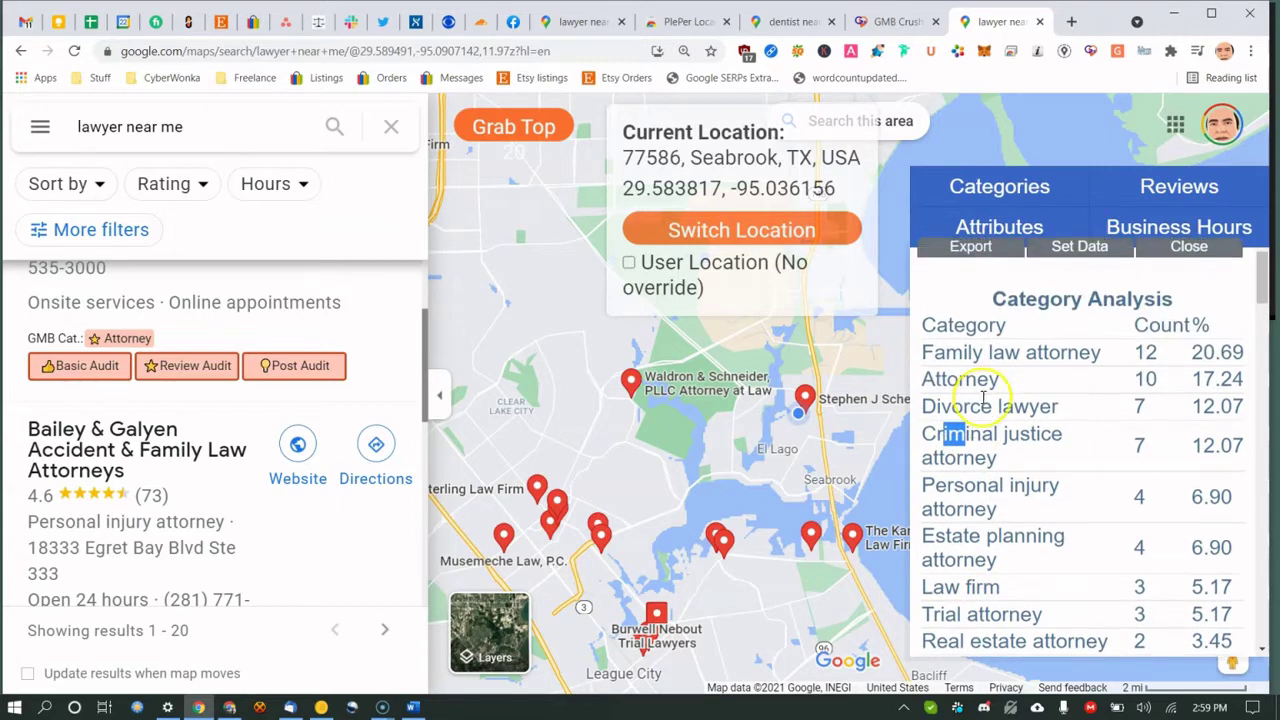
pyautogui.scroll(-4, 985, 398)
pyautogui.scroll(4, 985, 398)
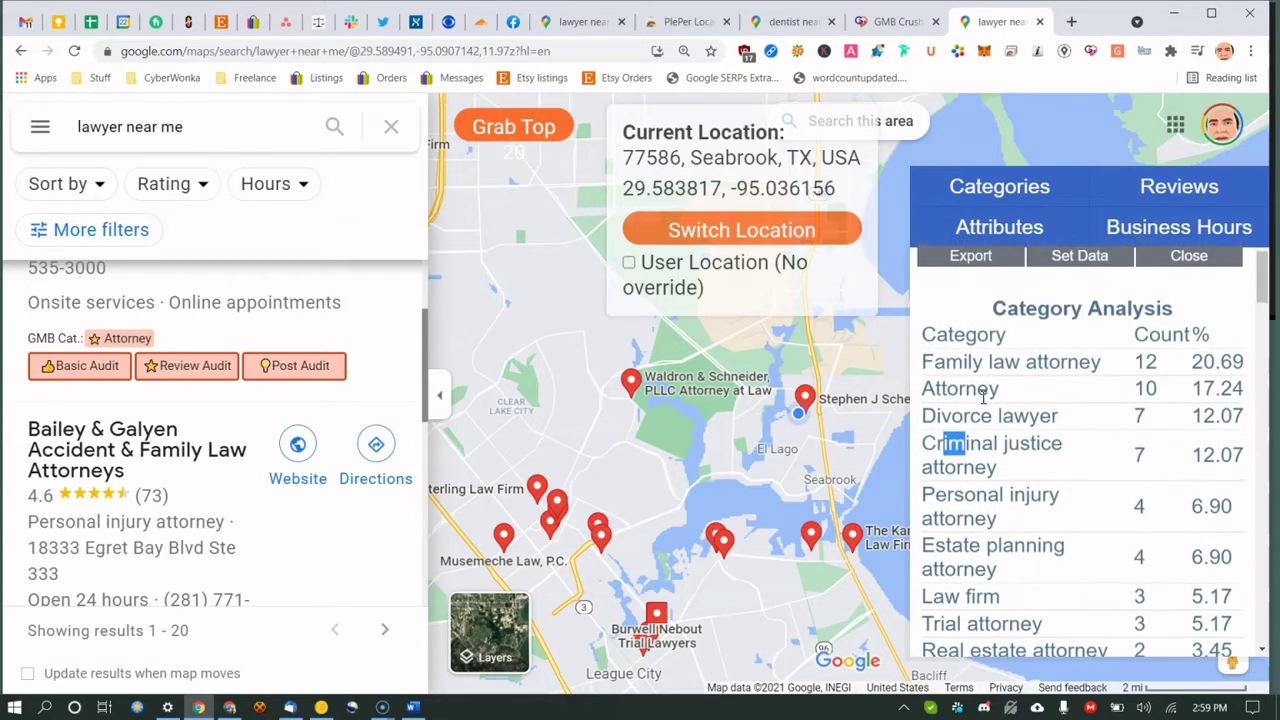
pyautogui.click(1128, 361)
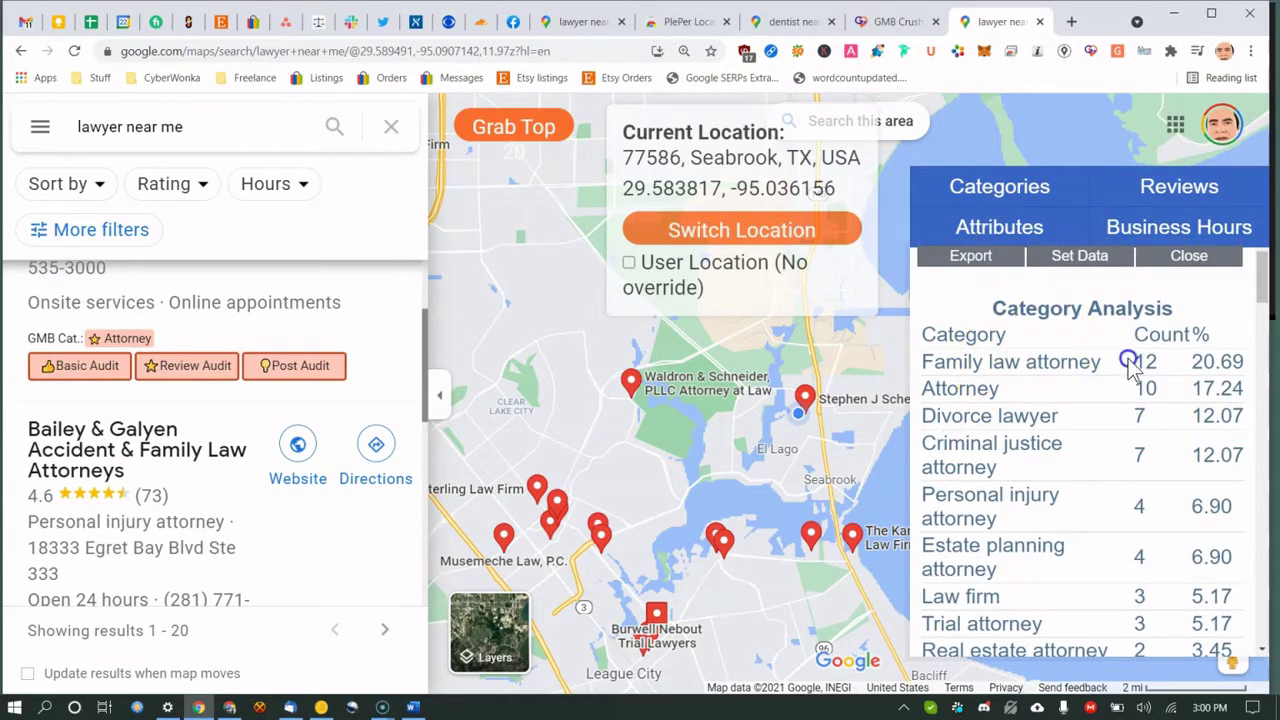
pyautogui.moveTo(946, 352); pyautogui.dragTo(995, 365)
pyautogui.scroll(-3, 975, 398)
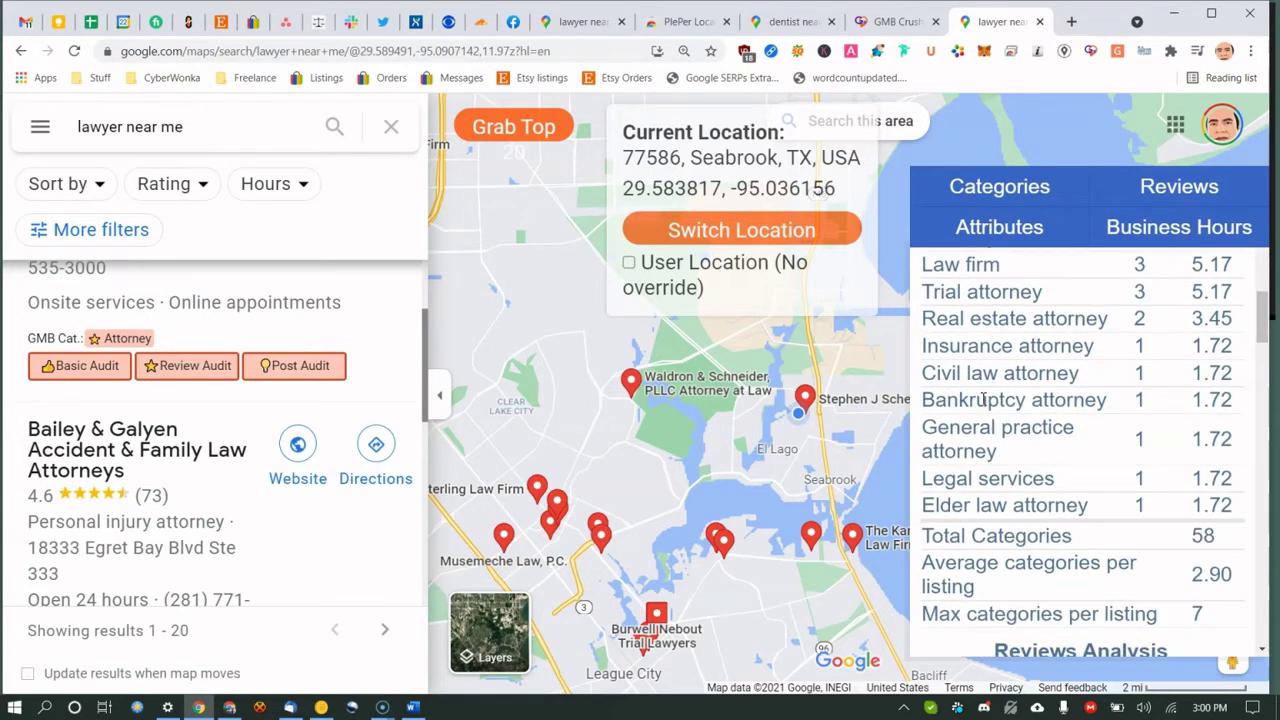
# Jump through Business Hours to the Reviews analysis and highlight its Avg and Max Rating figures.
pyautogui.click(1130, 228)
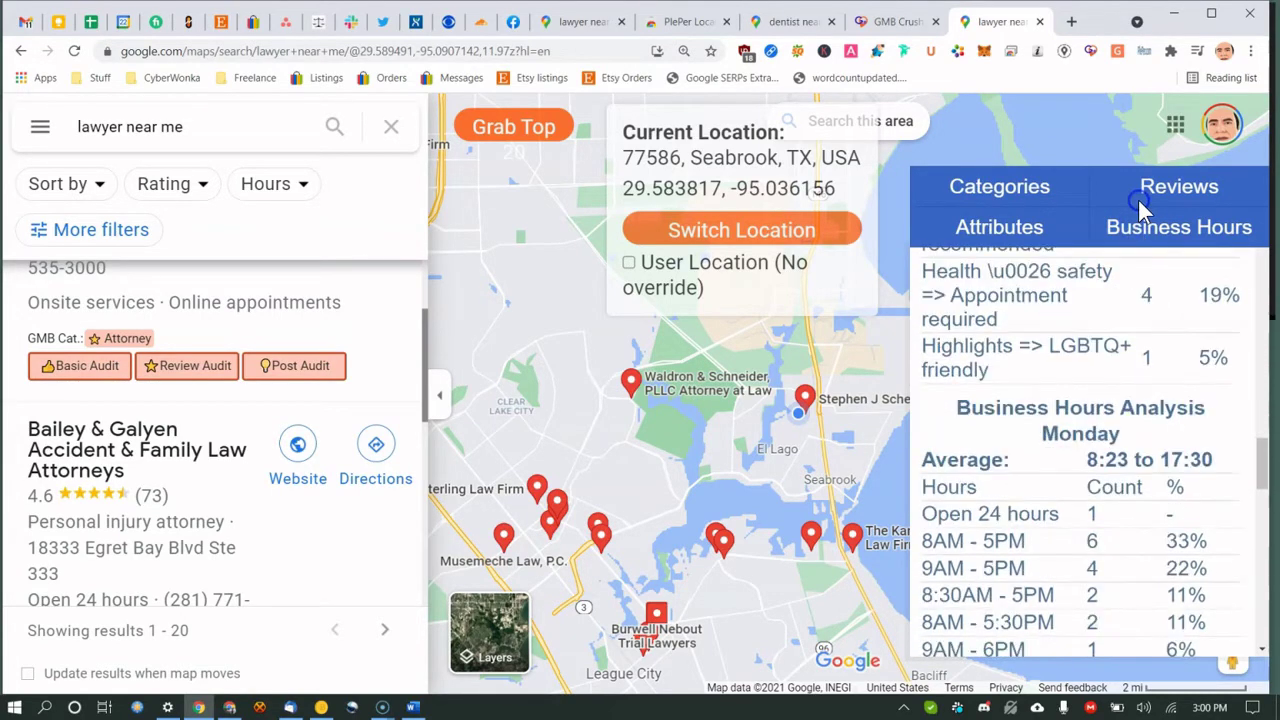
pyautogui.click(1140, 195)
pyautogui.click(958, 306)
pyautogui.moveTo(954, 336); pyautogui.dragTo(998, 342)
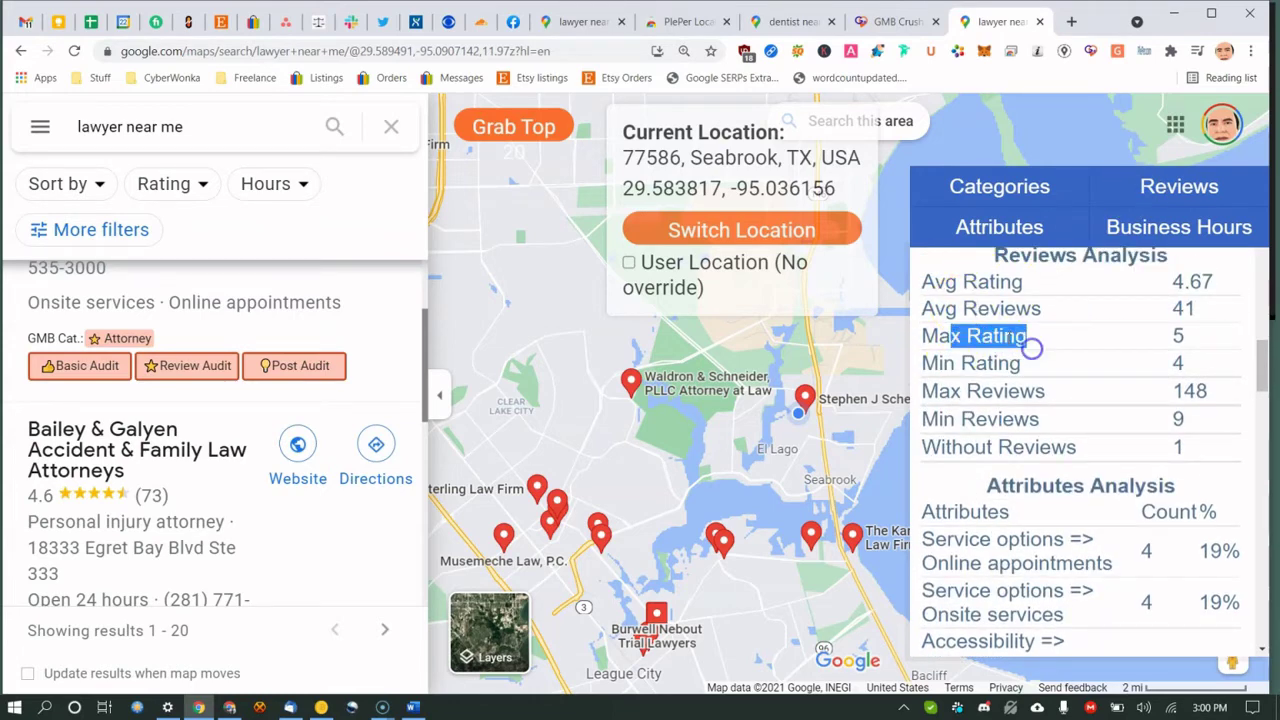
pyautogui.click(1012, 364)
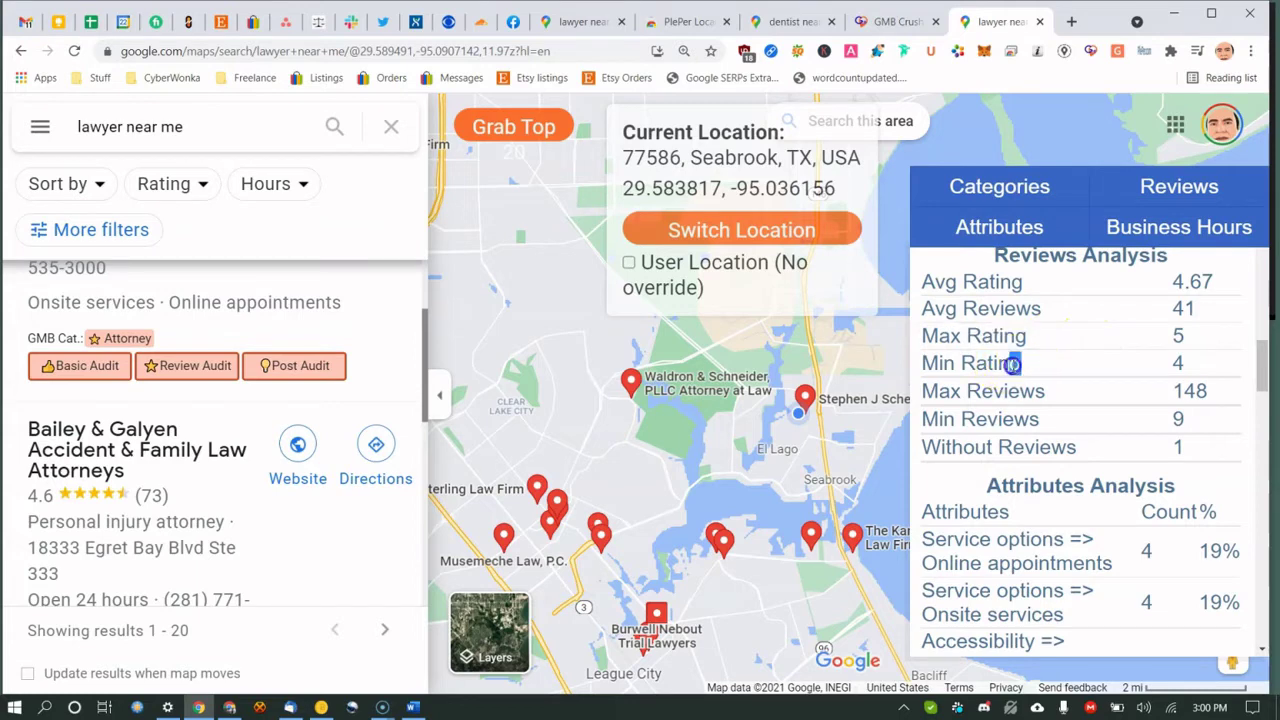
pyautogui.moveTo(1040, 419); pyautogui.dragTo(1000, 421)
pyautogui.scroll(-1, 1012, 437)
pyautogui.scroll(-3, 1000, 410)
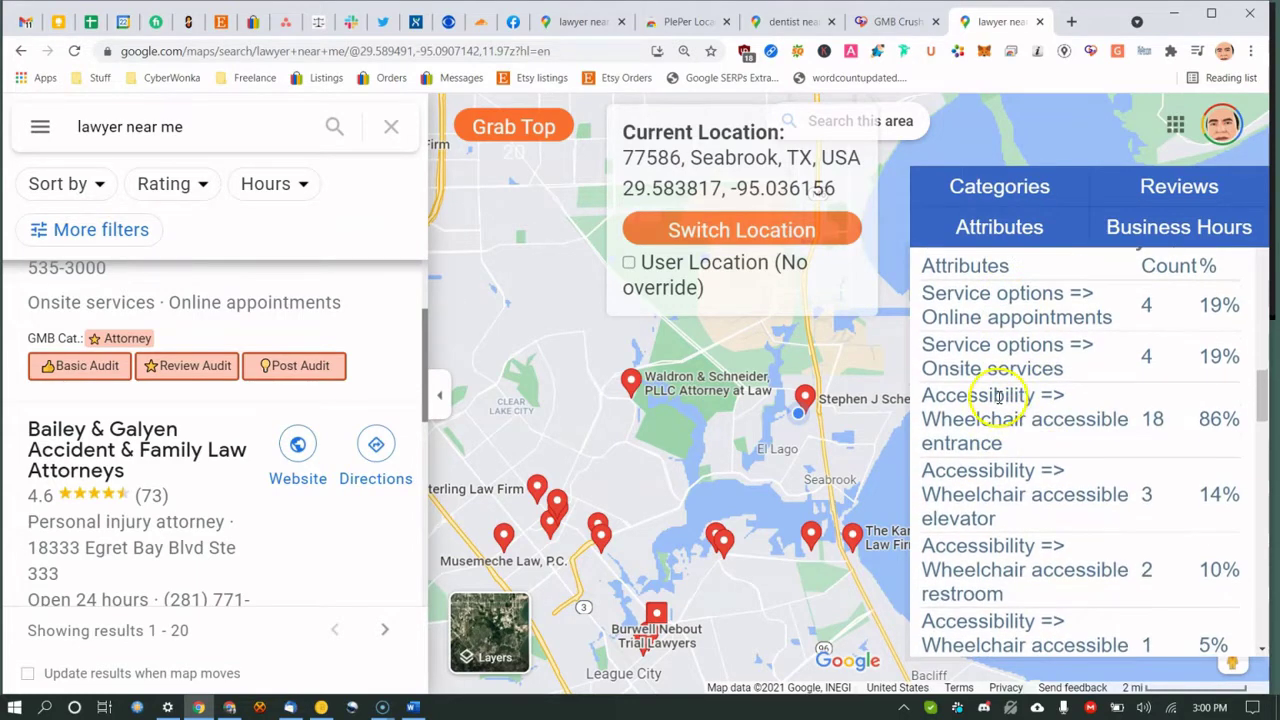
pyautogui.moveTo(997, 342); pyautogui.dragTo(1038, 365)
# Switch to Categories, then Attributes analysis, highlighting the Online appointments attribute.
pyautogui.click(962, 185)
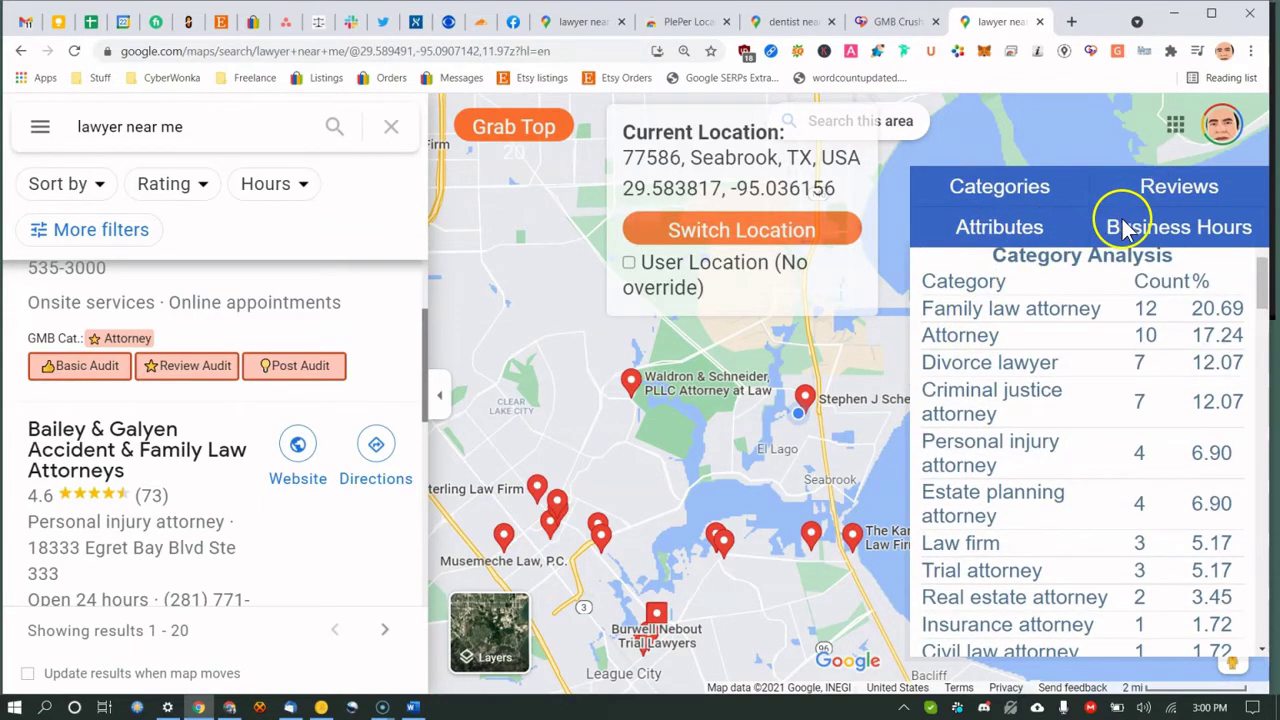
pyautogui.click(1038, 225)
pyautogui.moveTo(1020, 310); pyautogui.dragTo(1012, 335)
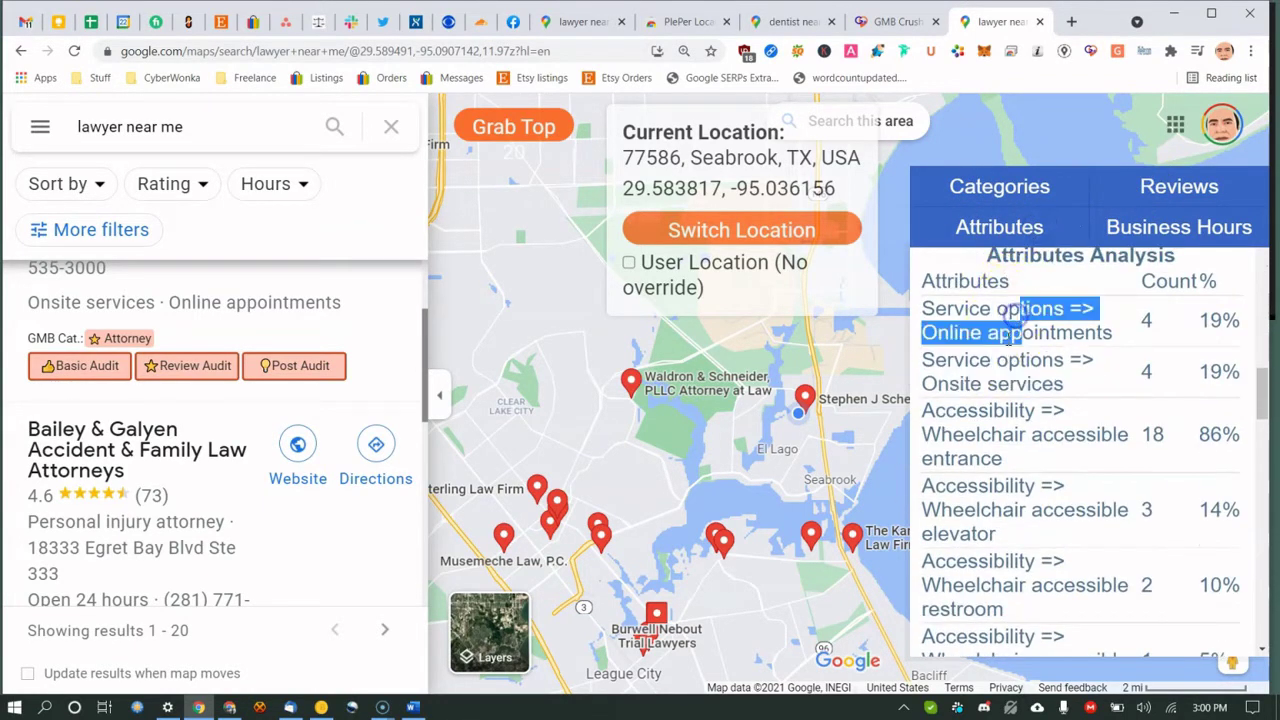
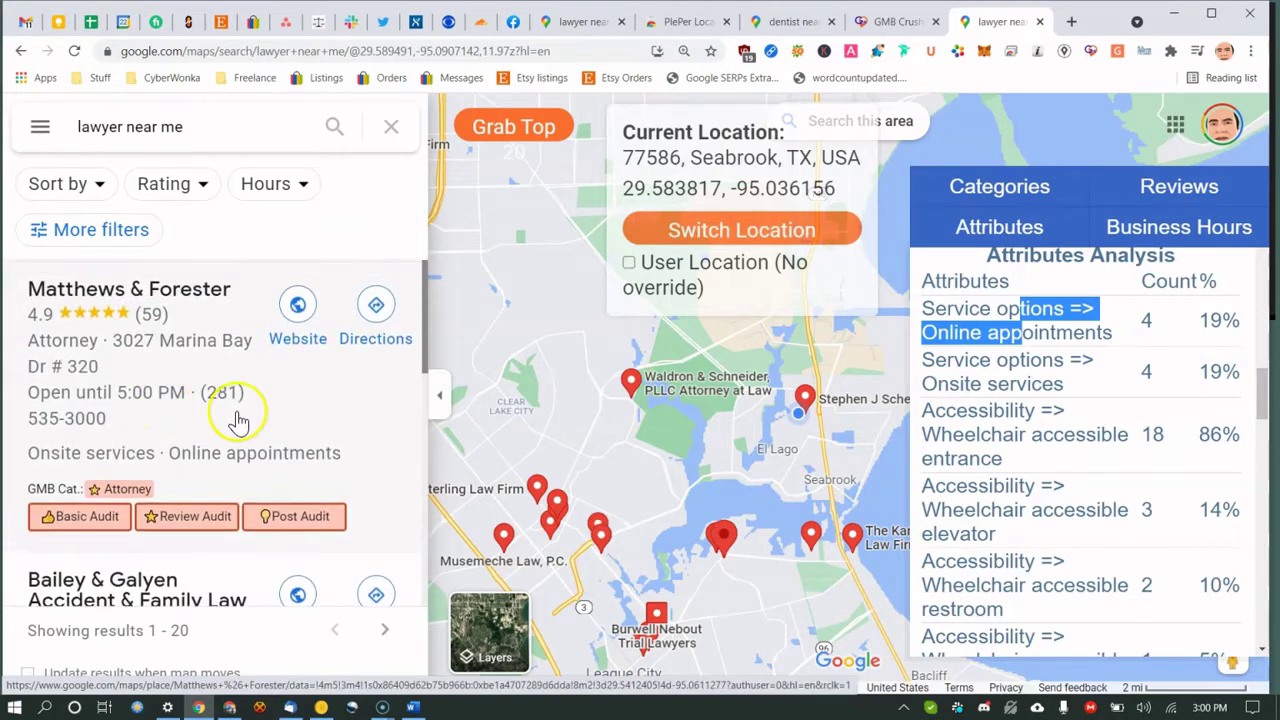
# Scroll the 'lawyer near me' results to review the Attributes Analysis, e.g. wheelchair accessible entrance 18 (86%).
pyautogui.scroll(-3, 120, 365)
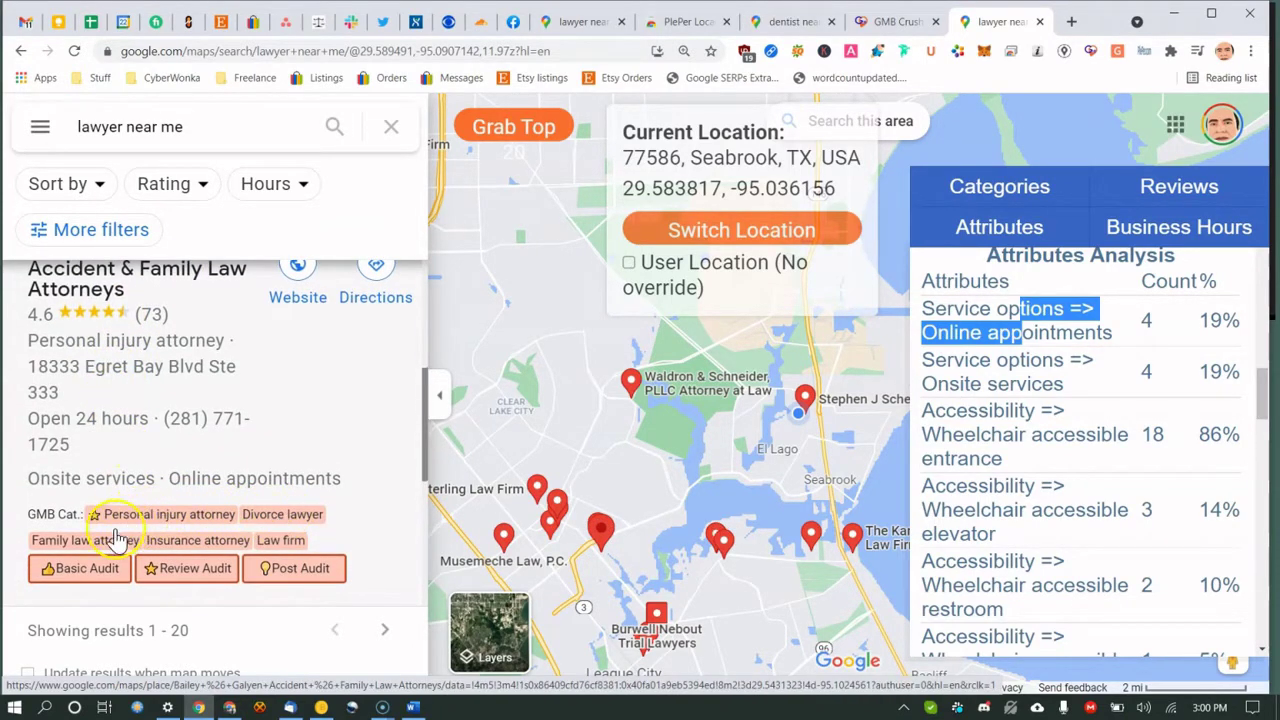
pyautogui.scroll(-2, 228, 428)
pyautogui.scroll(3, 210, 405)
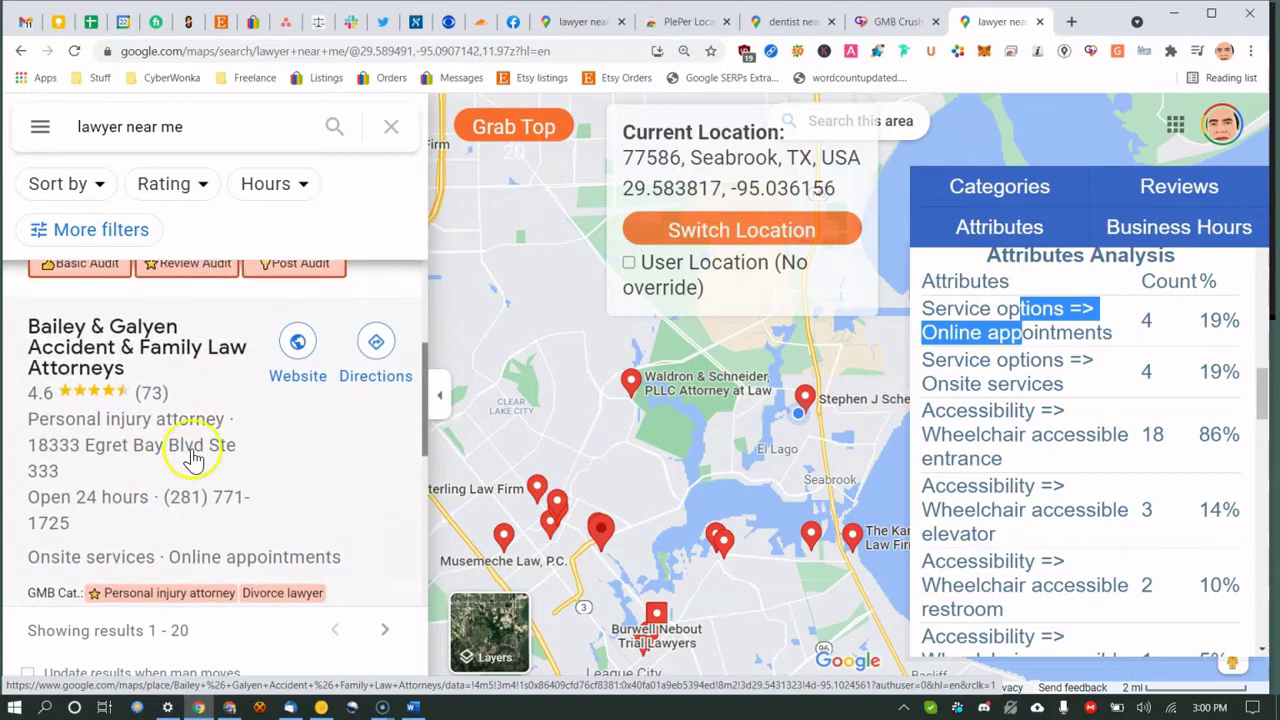
pyautogui.scroll(1, 223, 443)
pyautogui.scroll(-2, 223, 429)
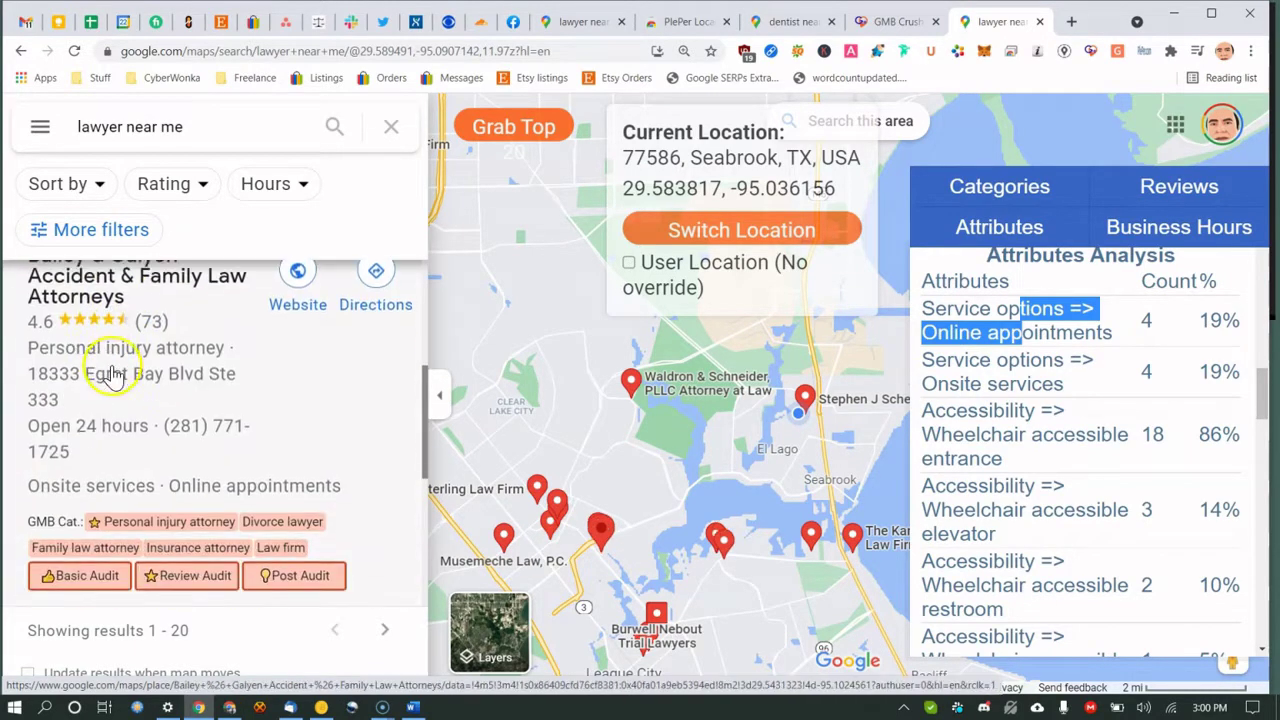
pyautogui.scroll(2, 100, 375)
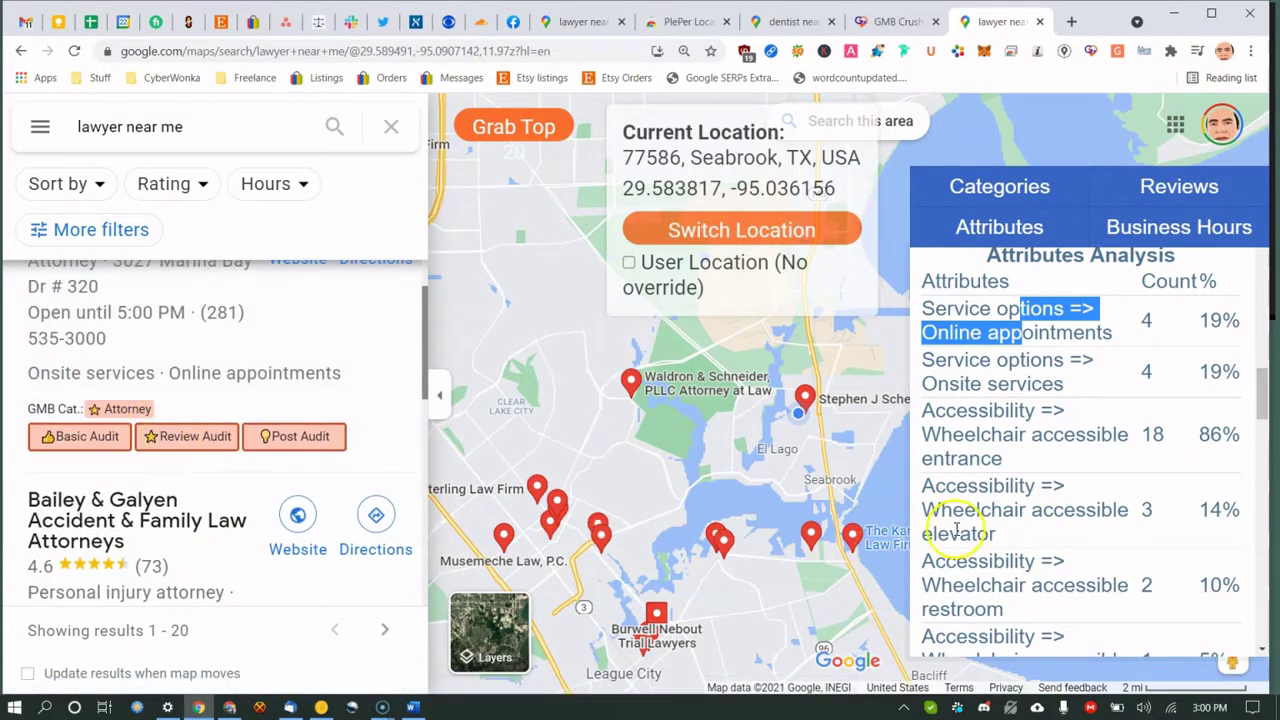
pyautogui.click(1040, 455)
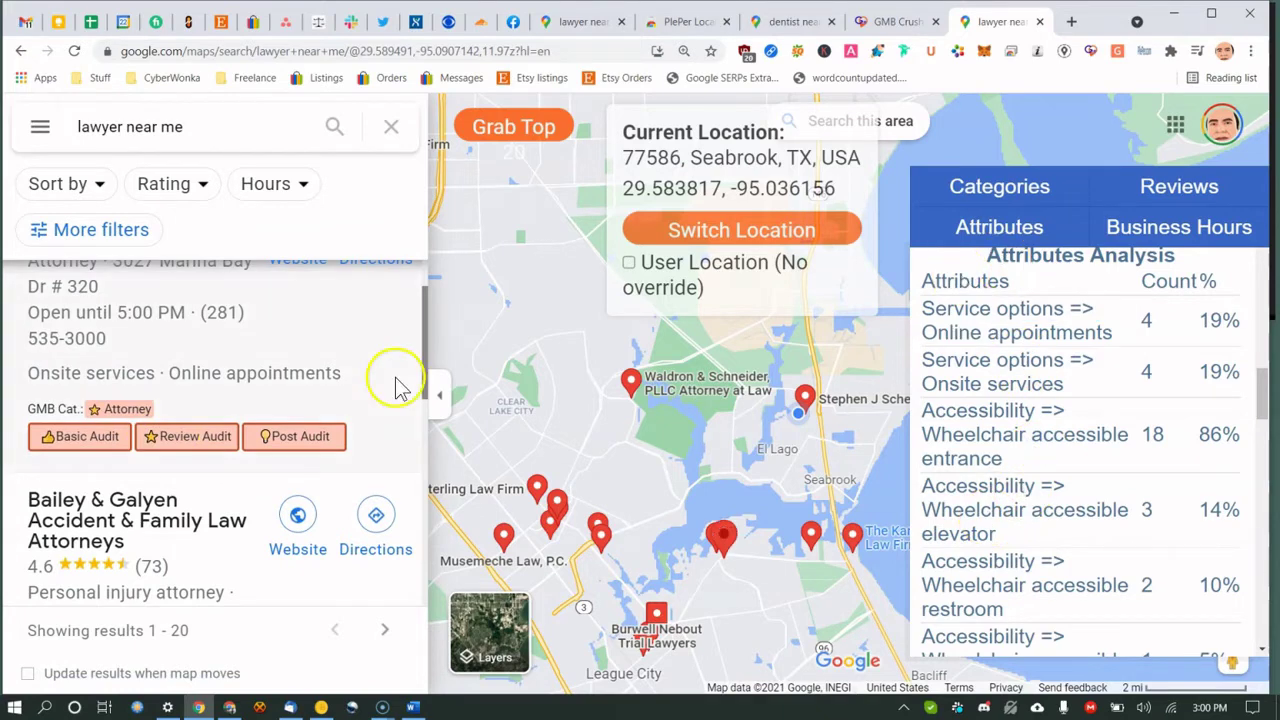
# Run and read the Basic Audit for Matthews & Forester, then close it.
pyautogui.click(68, 438)
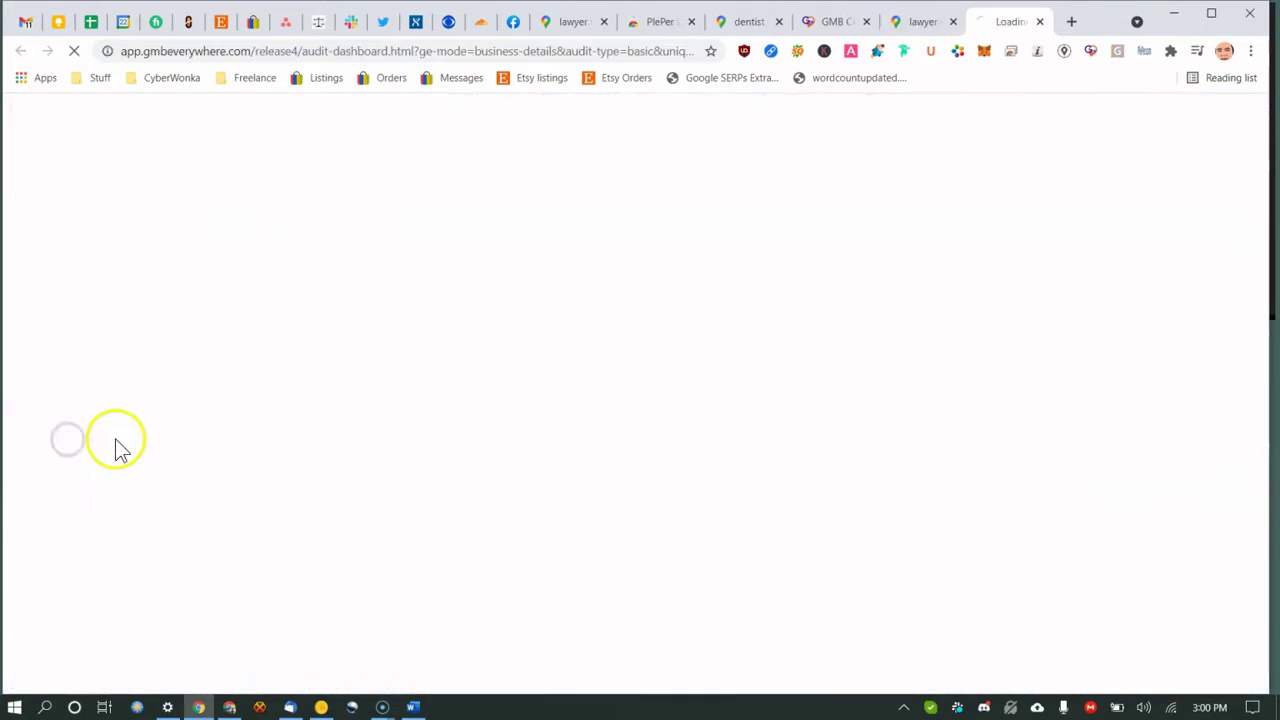
pyautogui.scroll(-3, 510, 390)
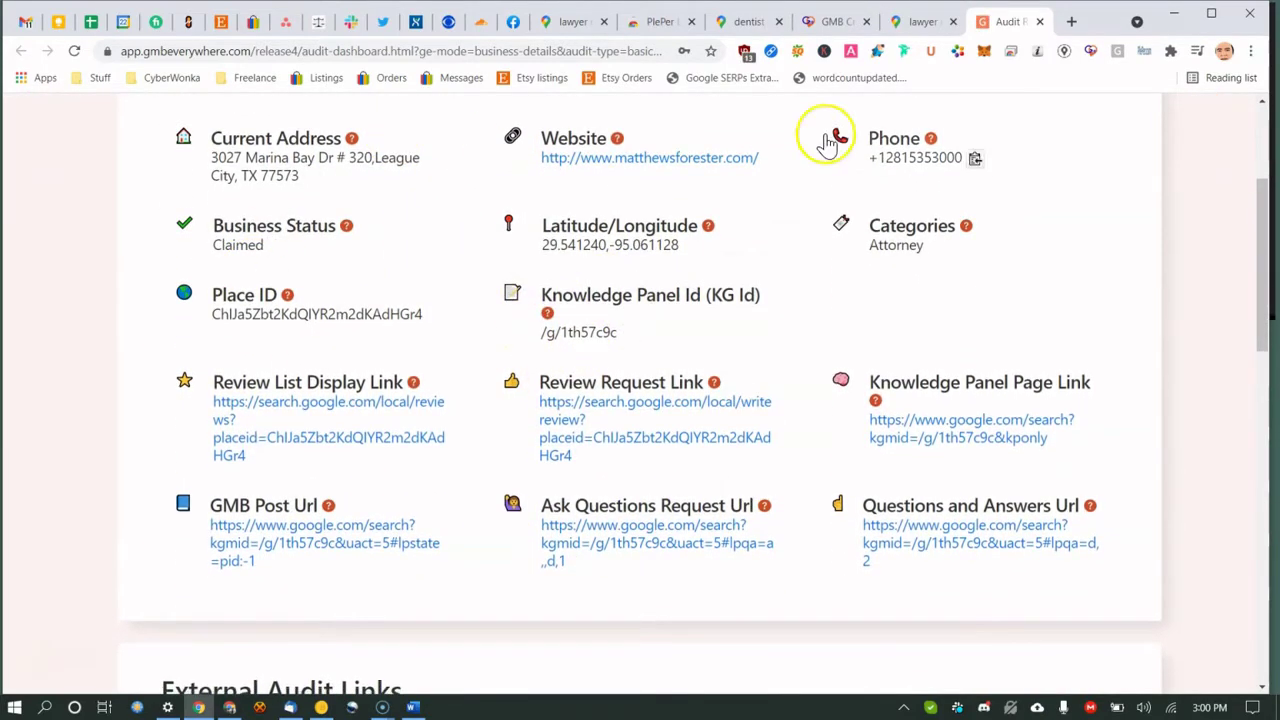
pyautogui.click(1041, 23)
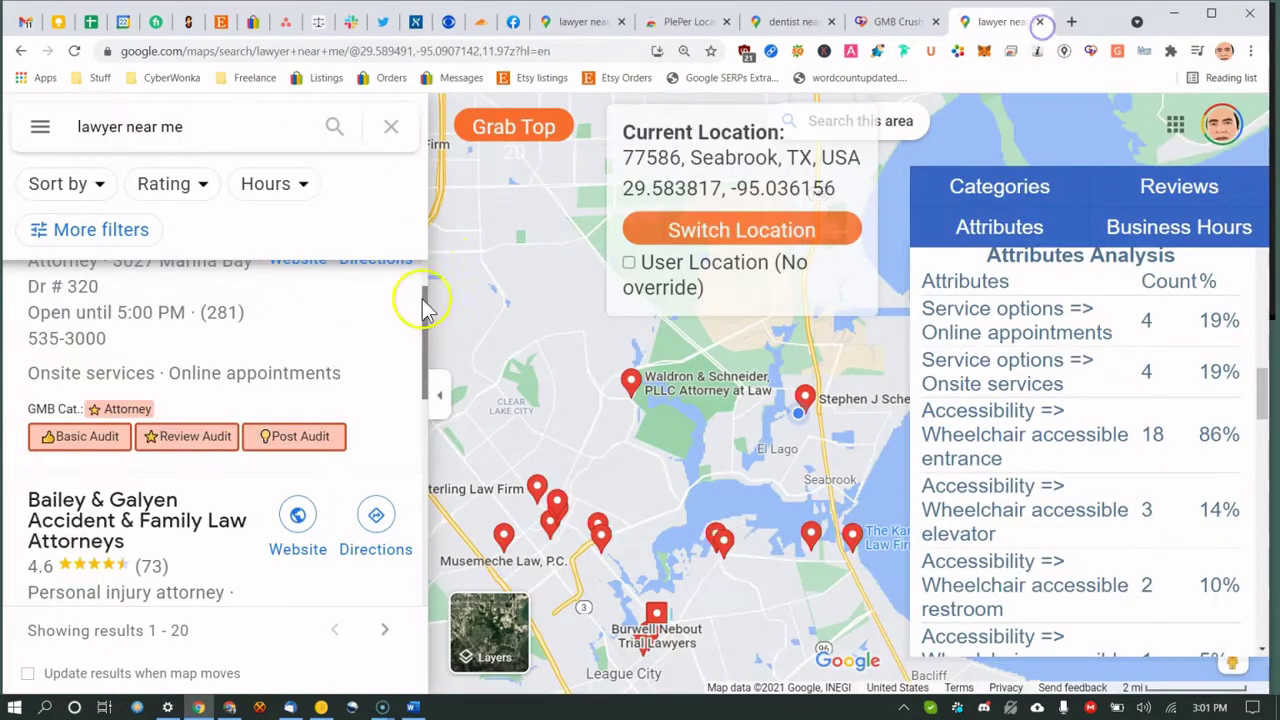
# Review Matthews & Forester's Review Audit (59 reviews, 4.90), closing the dentist and GMB Crush tabs.
pyautogui.click(176, 438)
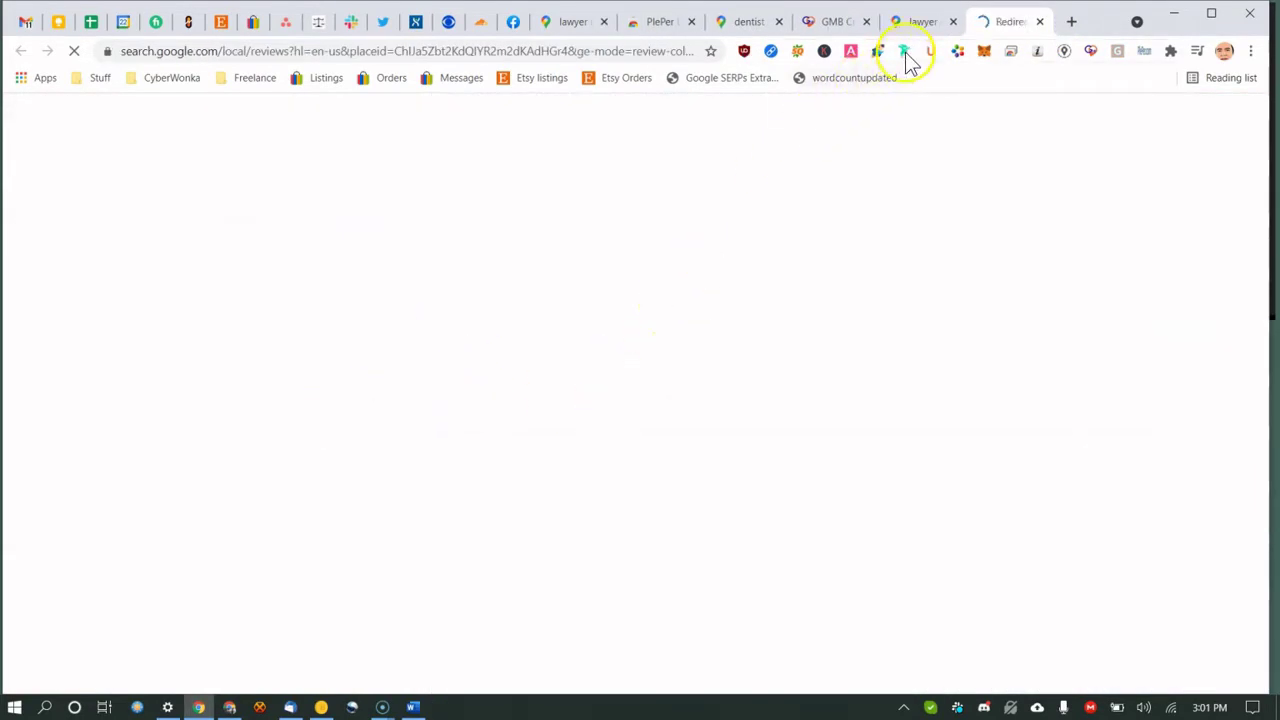
pyautogui.click(779, 21)
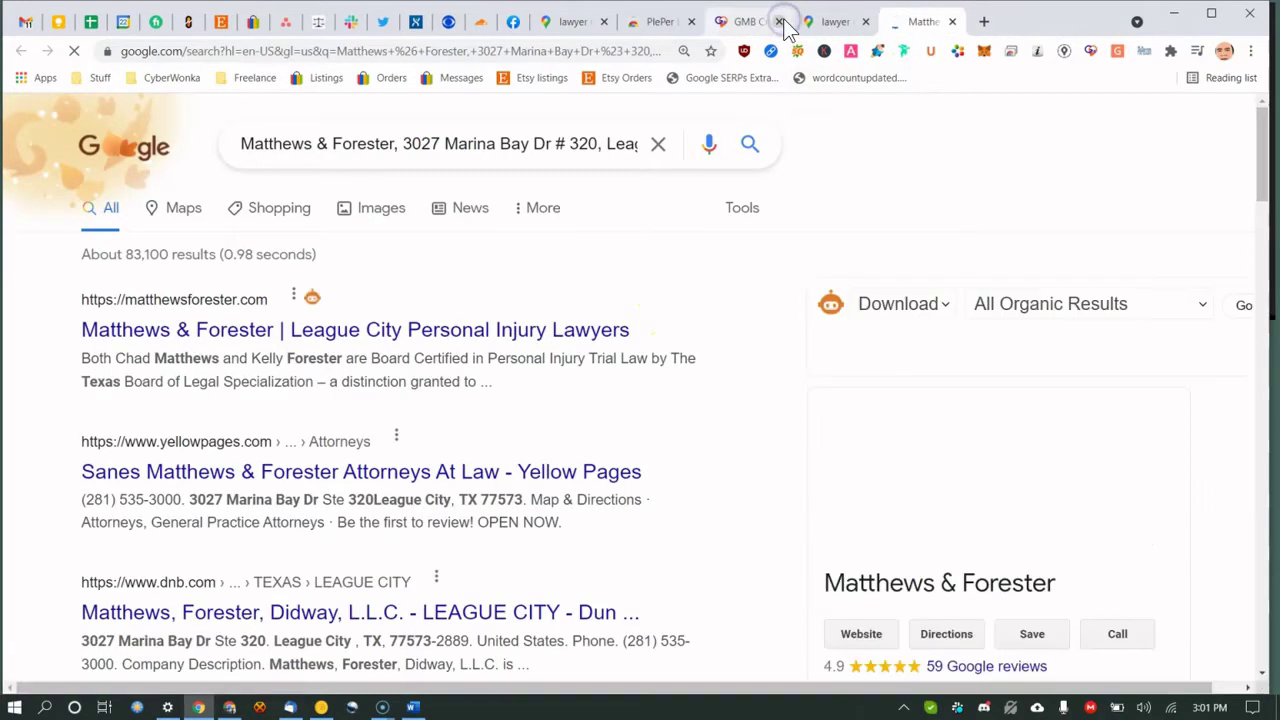
pyautogui.click(779, 21)
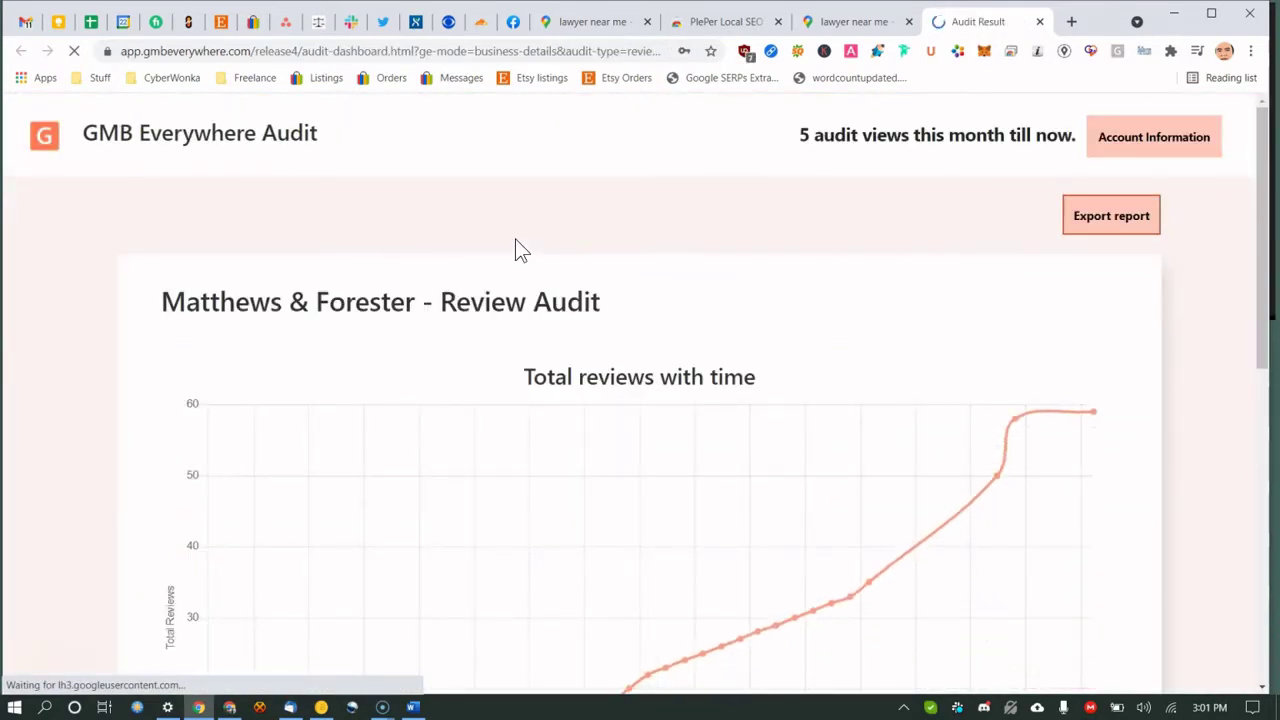
pyautogui.scroll(-2, 505, 345)
pyautogui.scroll(-1, 505, 345)
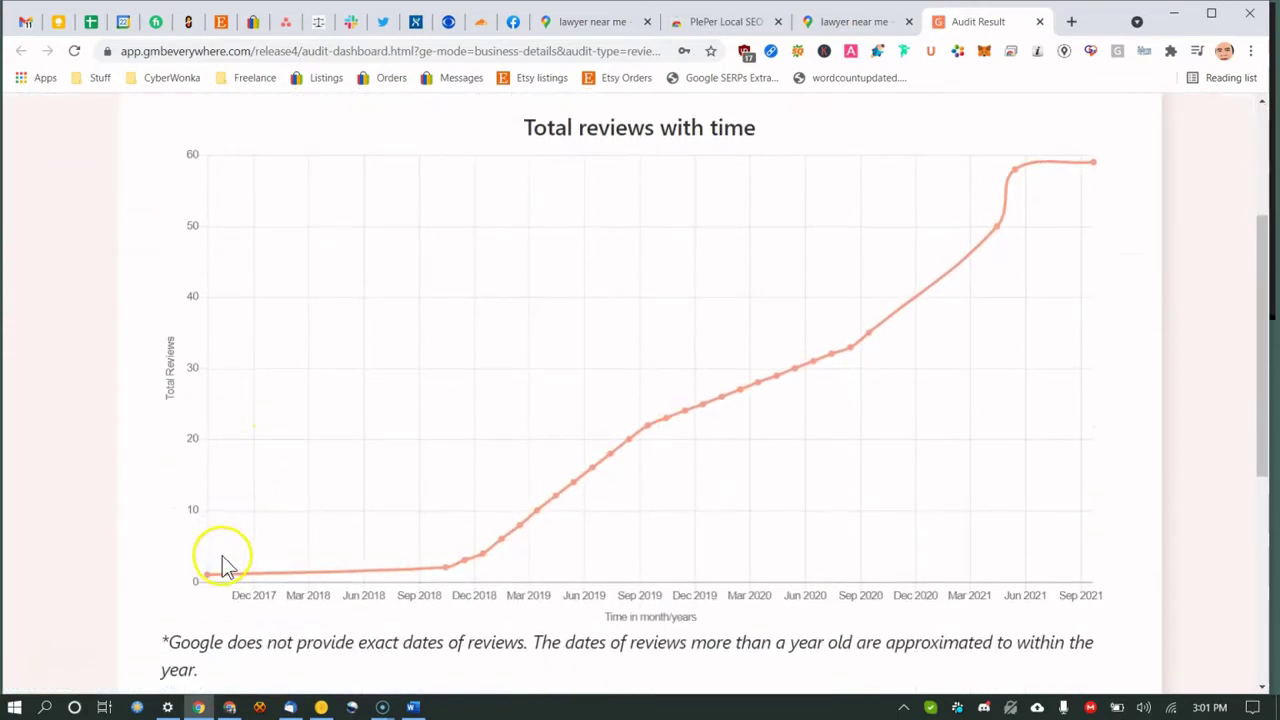
pyautogui.scroll(-3, 520, 370)
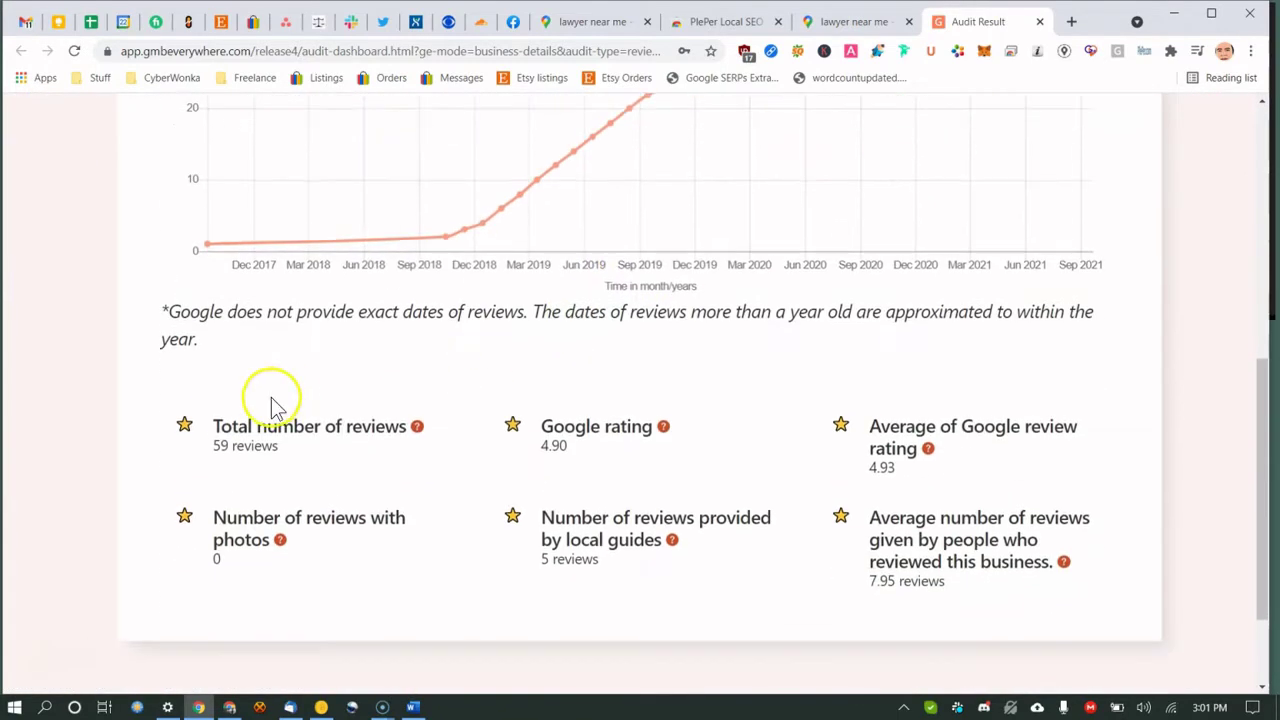
pyautogui.click(1039, 22)
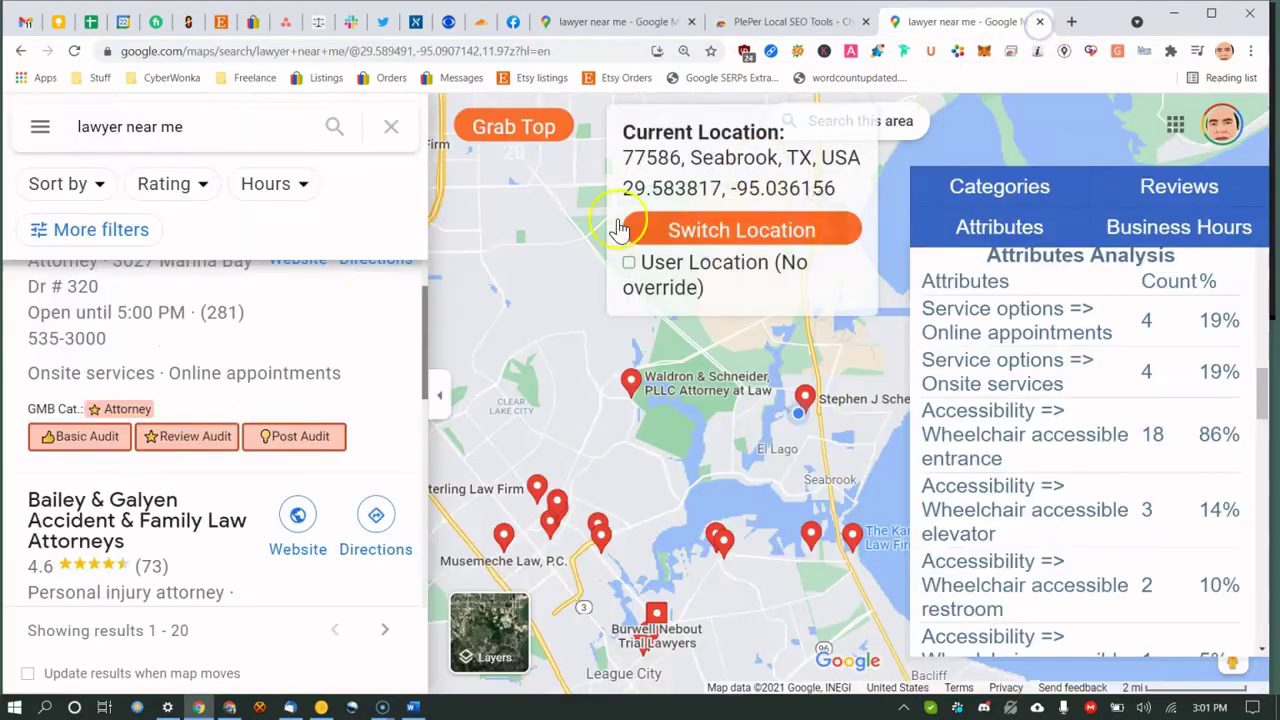
# Try the Post Audit for Matthews & Forester, then go back to the lawyer results.
pyautogui.click(286, 440)
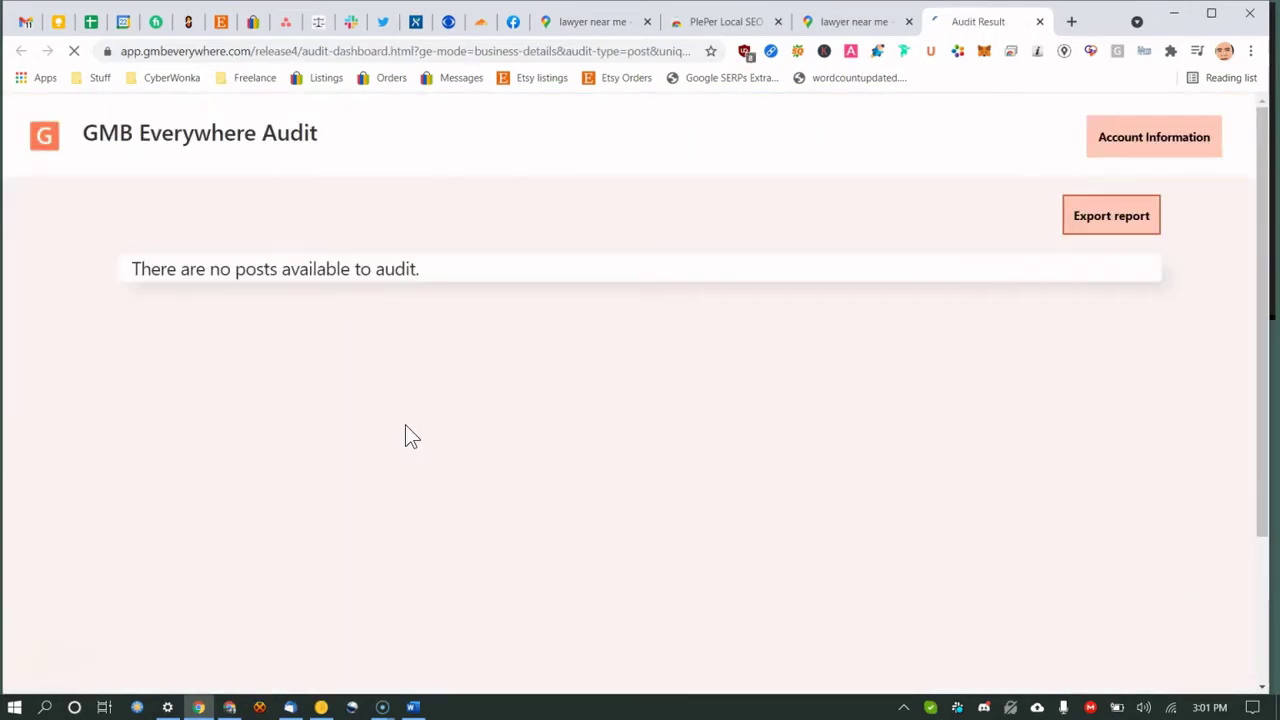
pyautogui.click(858, 24)
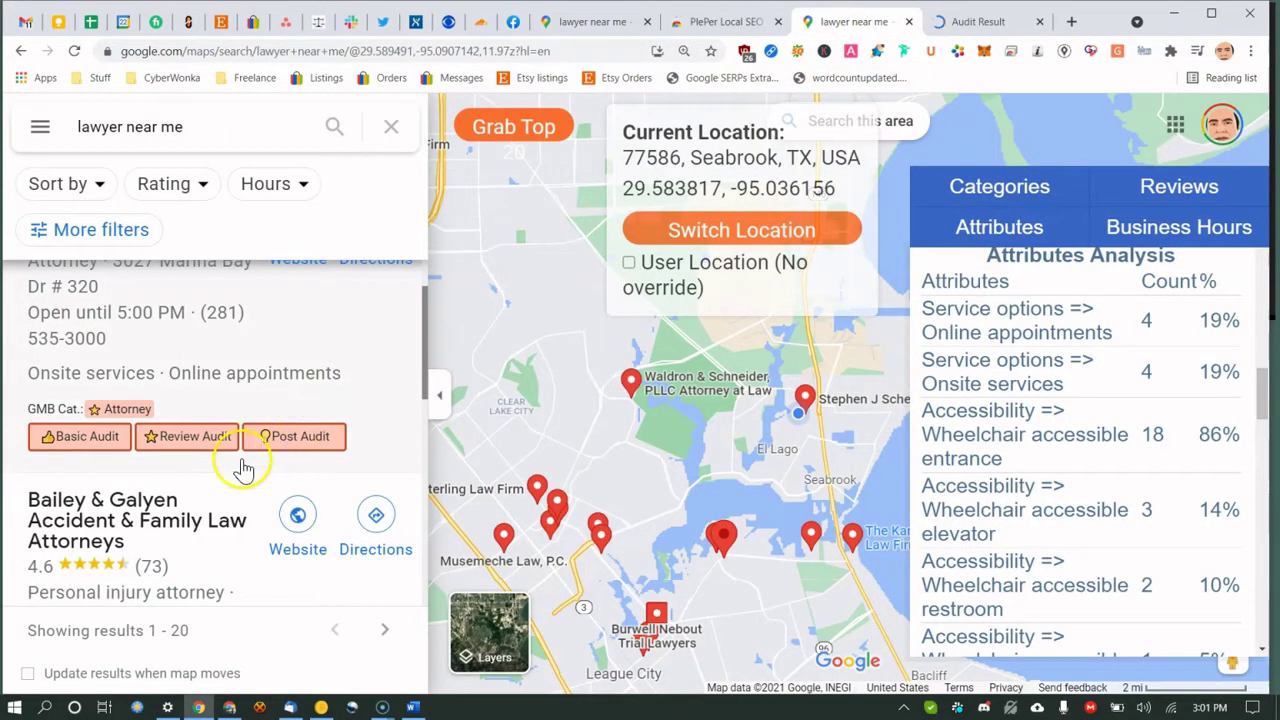
pyautogui.scroll(-3, 243, 466)
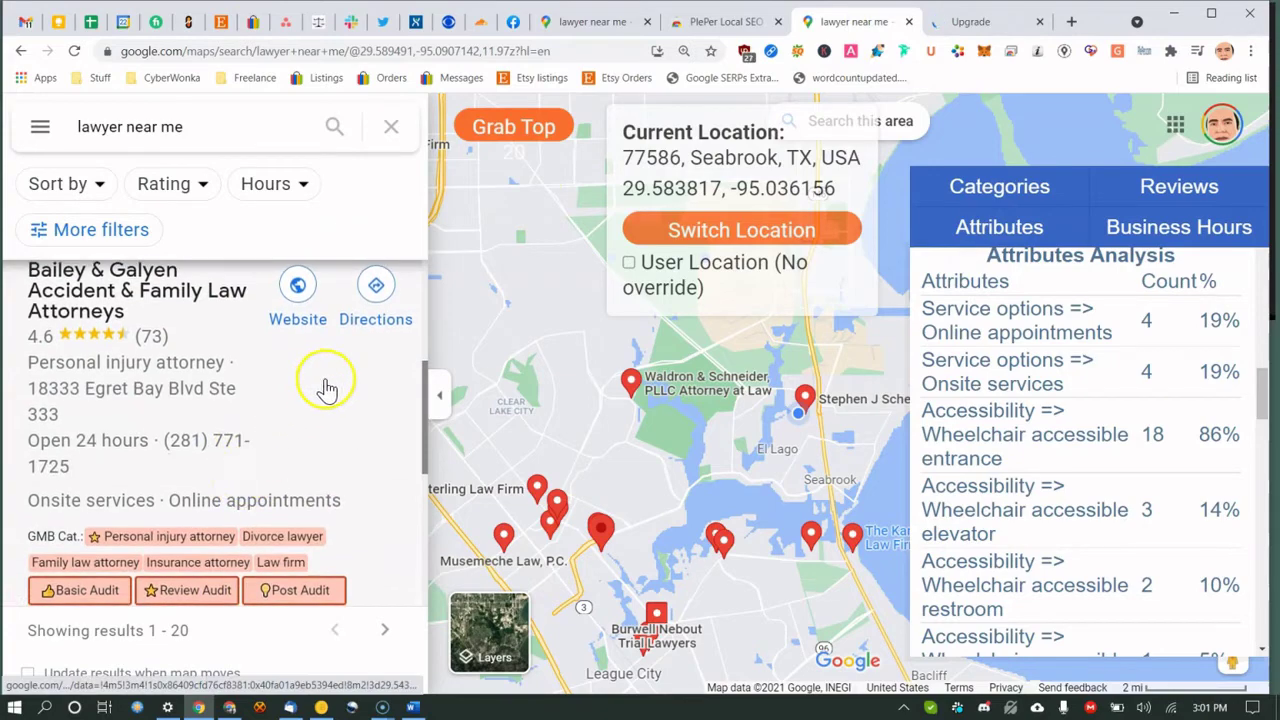
# Open Bailey & Galyen's full place page and dismiss the send-to-phone prompt.
pyautogui.click(325, 385)
pyautogui.click(316, 596)
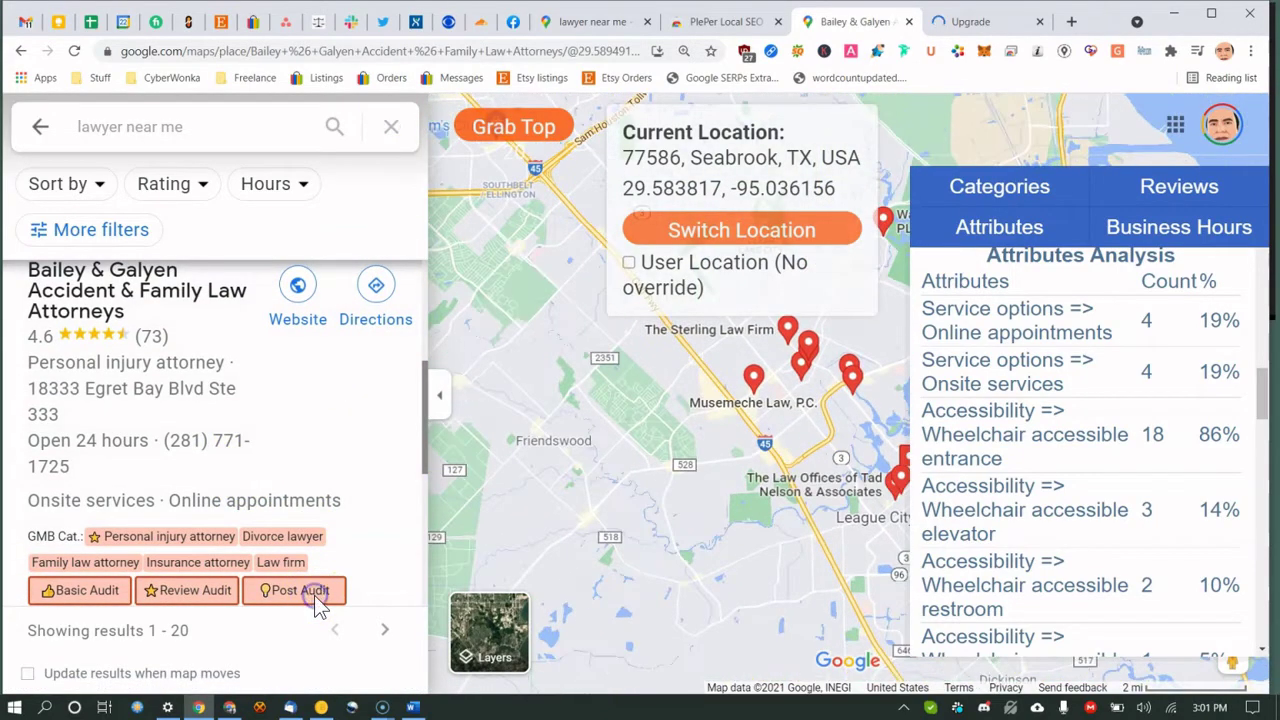
pyautogui.click(300, 595)
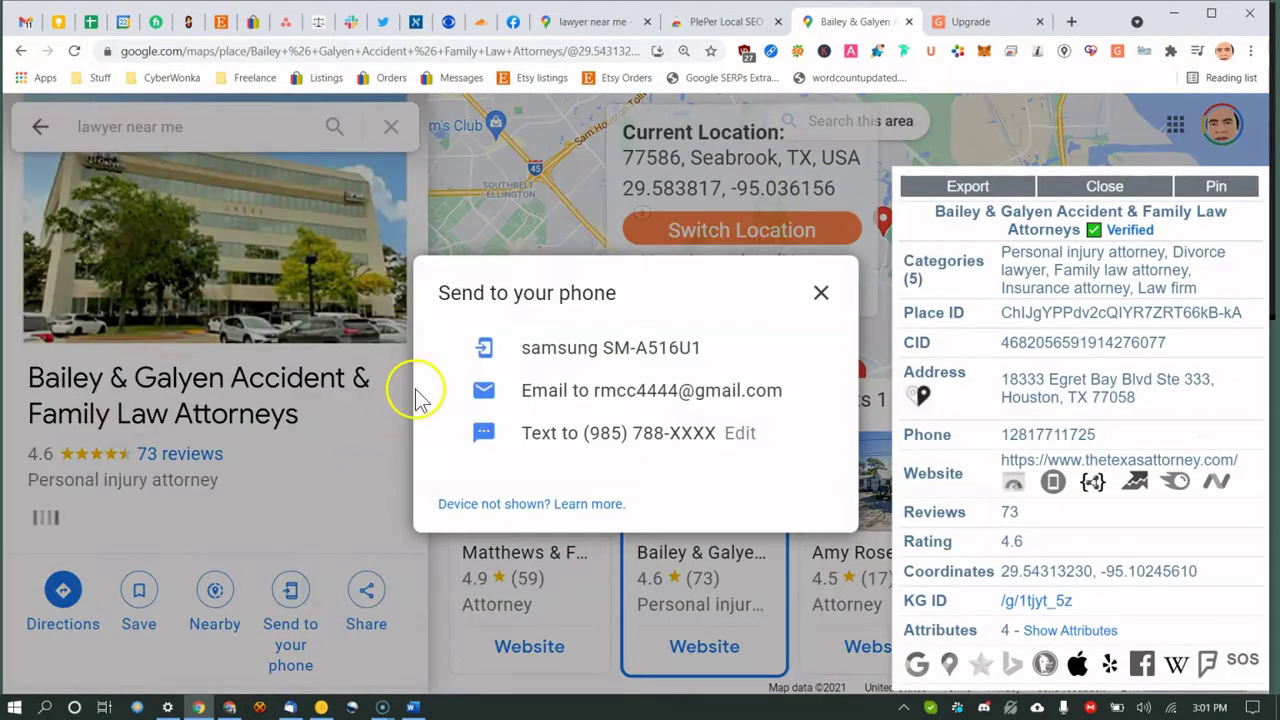
pyautogui.click(824, 296)
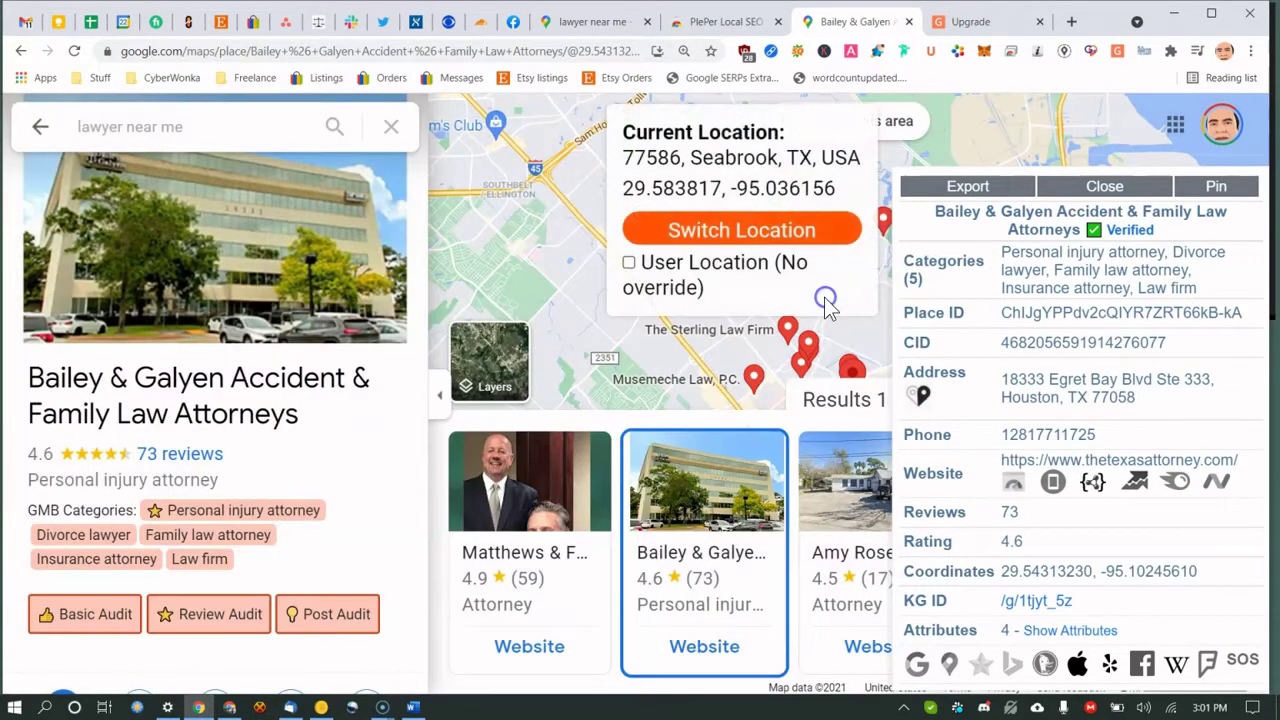
# Run Bailey & Galyen's Post Audit, read the free-account limit page, and close both upgrade tabs.
pyautogui.click(303, 655)
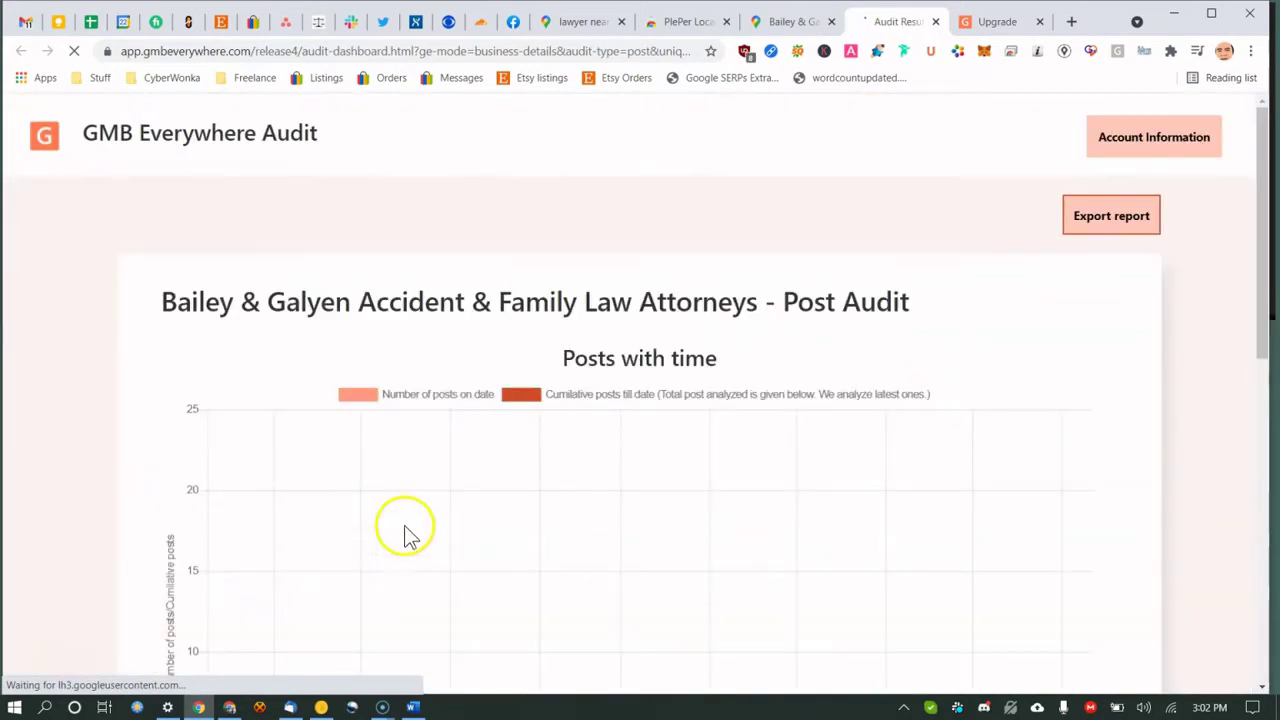
pyautogui.scroll(-2, 400, 531)
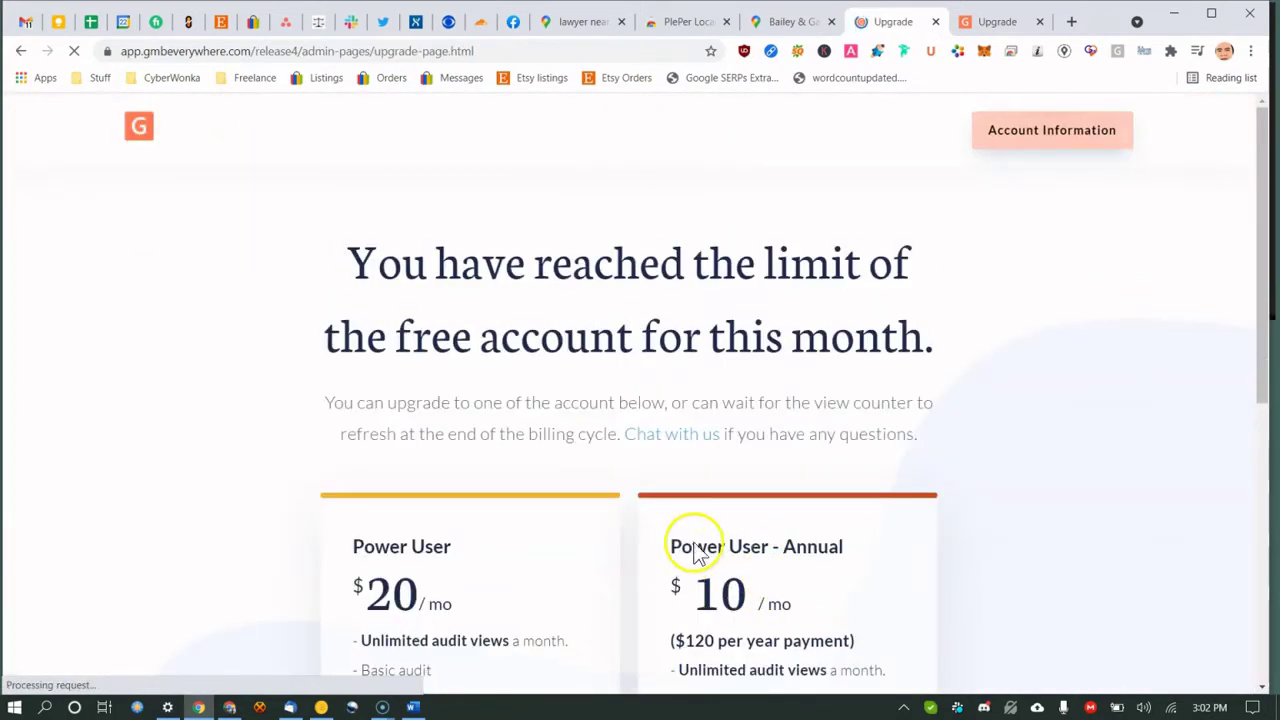
pyautogui.scroll(-5, 694, 549)
pyautogui.scroll(5, 560, 535)
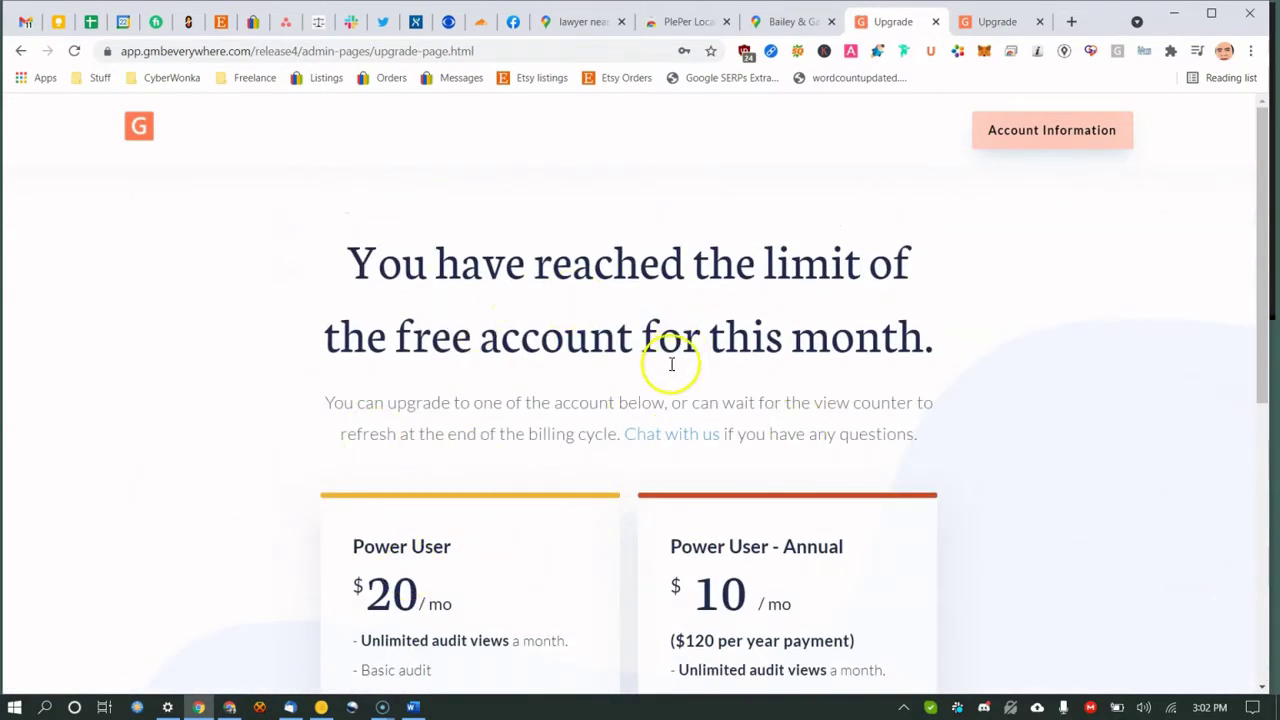
pyautogui.scroll(-2, 571, 366)
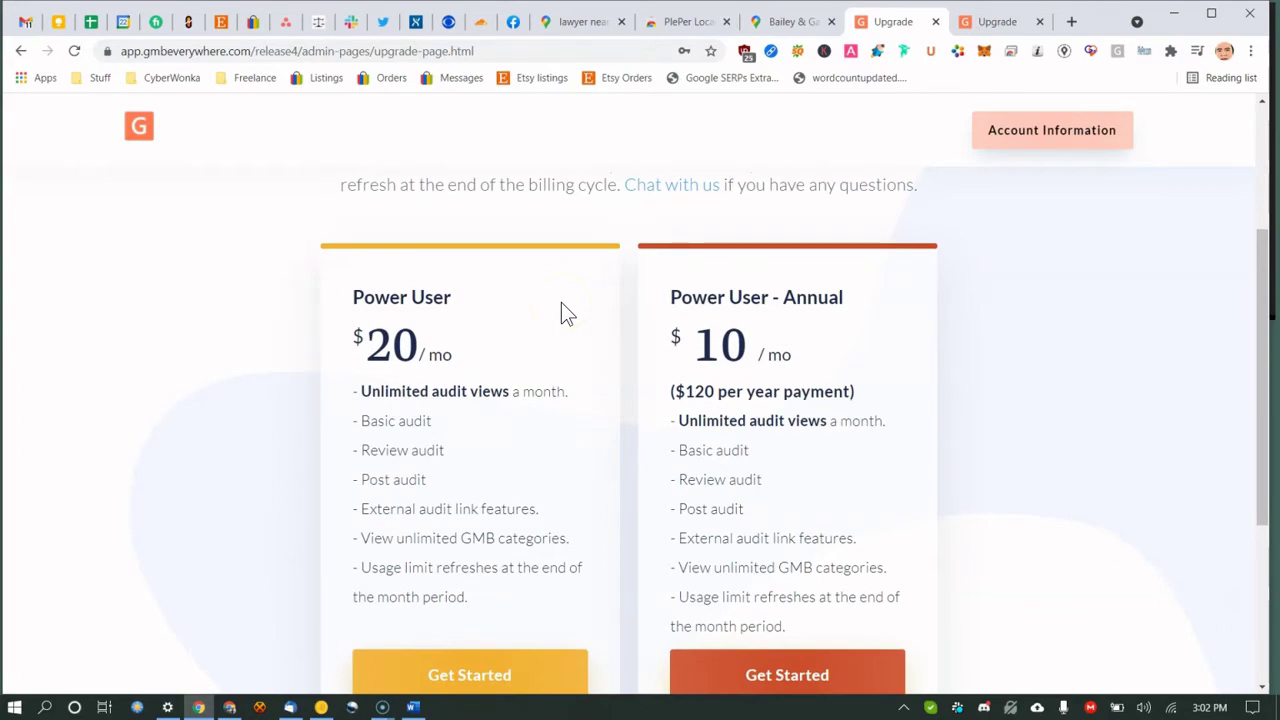
pyautogui.click(935, 21)
pyautogui.click(940, 22)
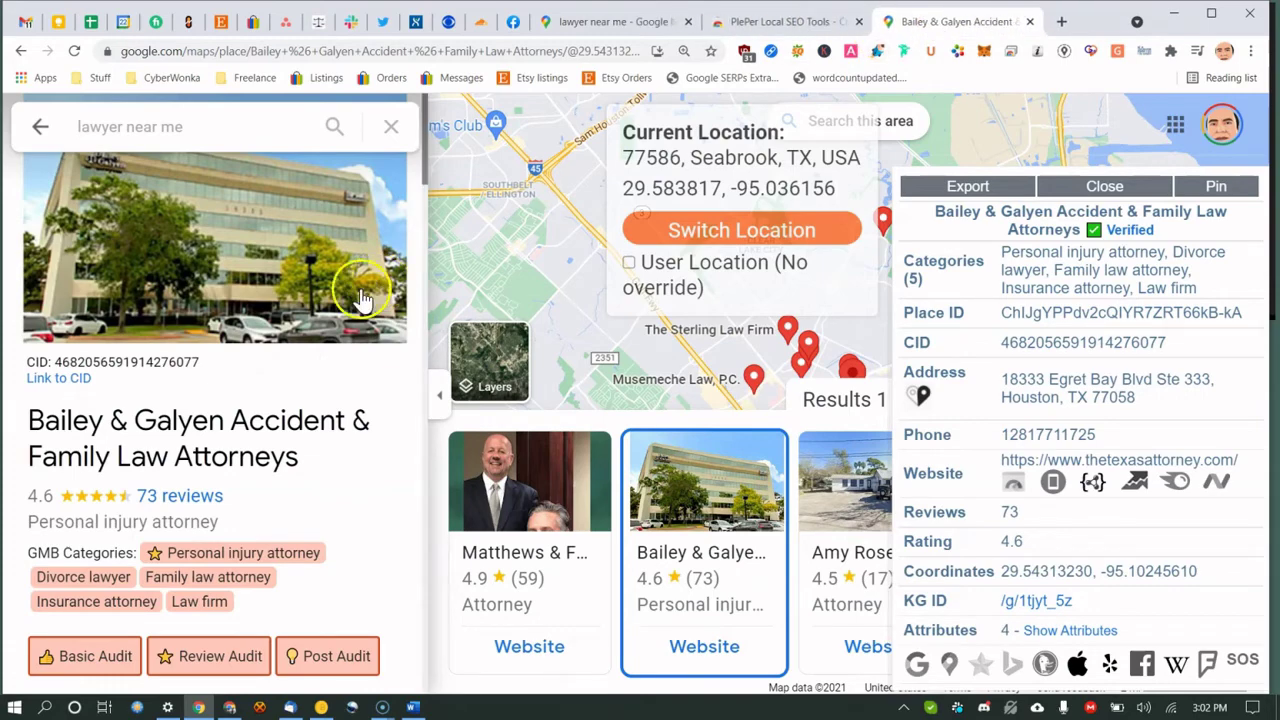
# Start GMB Crush's Search Now on Bailey & Galyen's found categories and open a new tab.
pyautogui.scroll(-4, 190, 450)
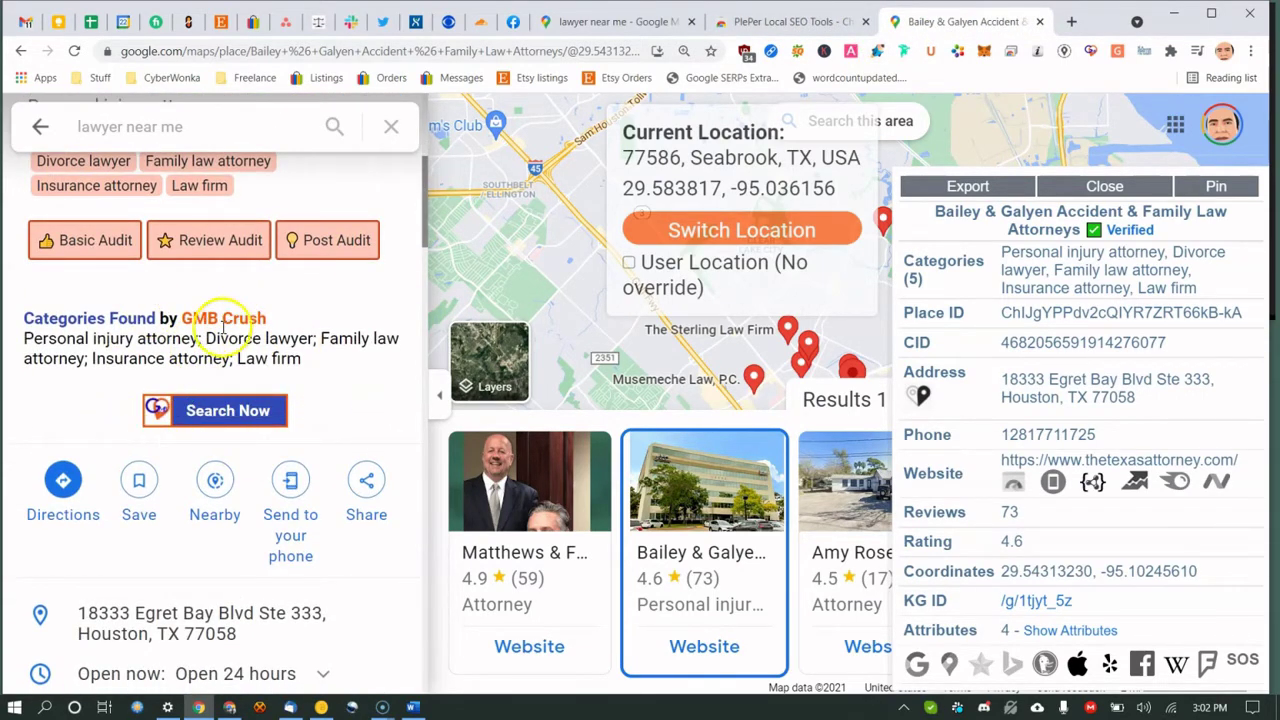
pyautogui.click(228, 411)
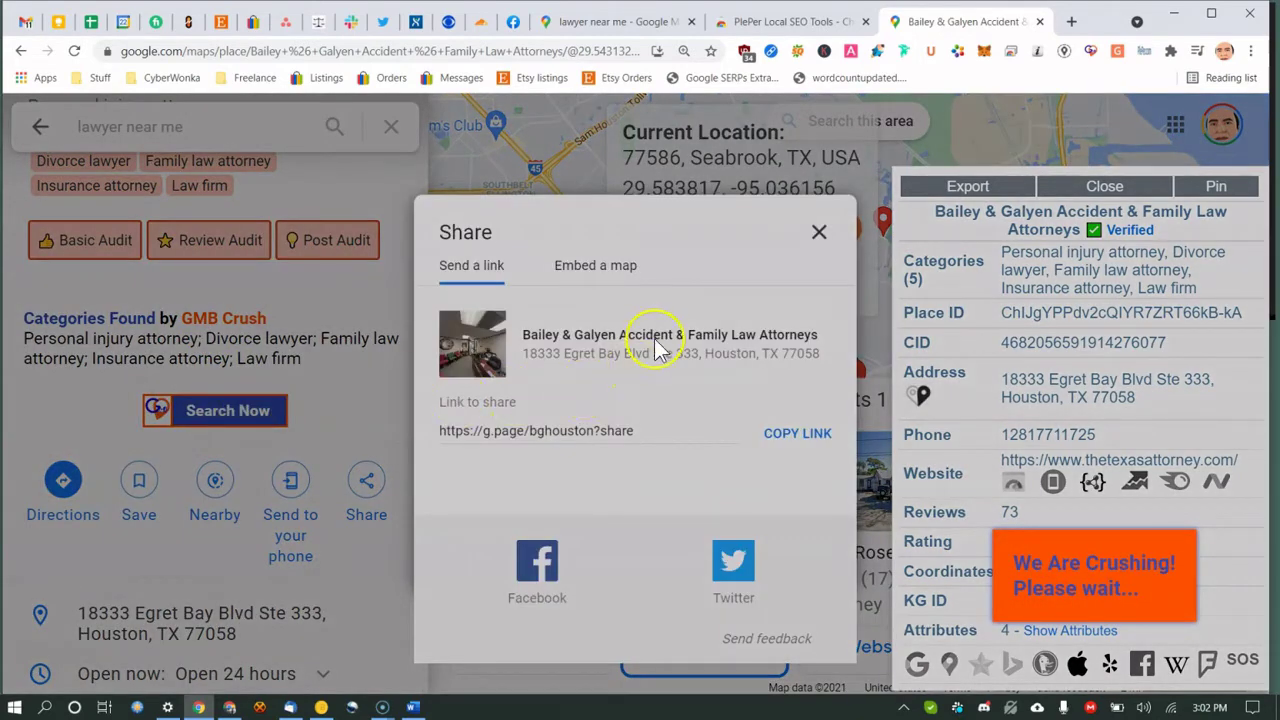
pyautogui.click(1068, 24)
# Go to gmbcrush.com and open its resources page.
pyautogui.write('gmb')
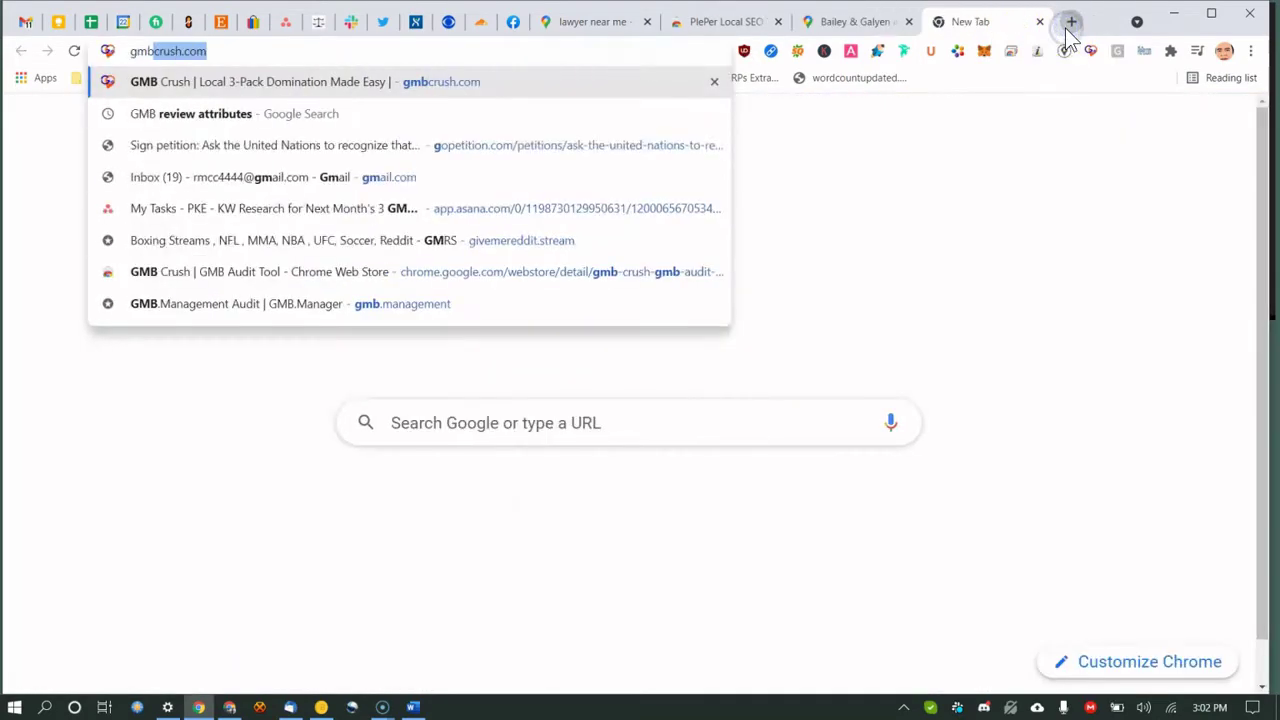
pyautogui.press('Return')
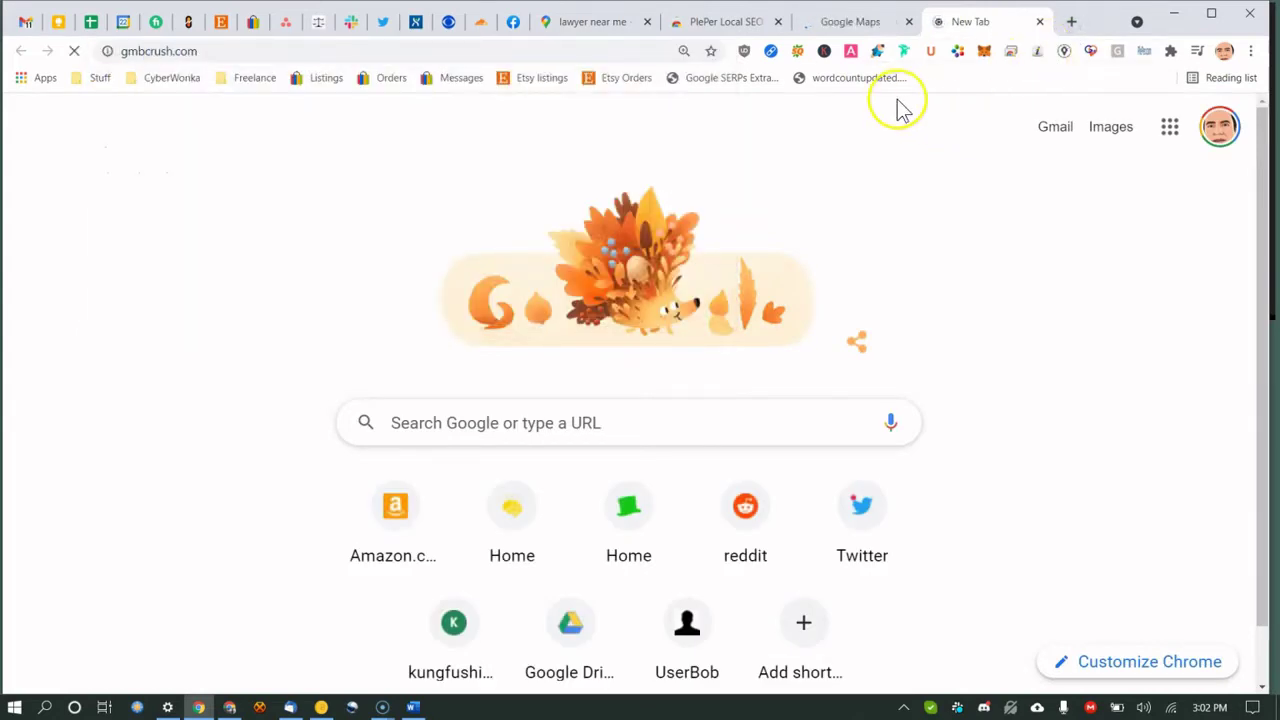
pyautogui.moveTo(803, 124)
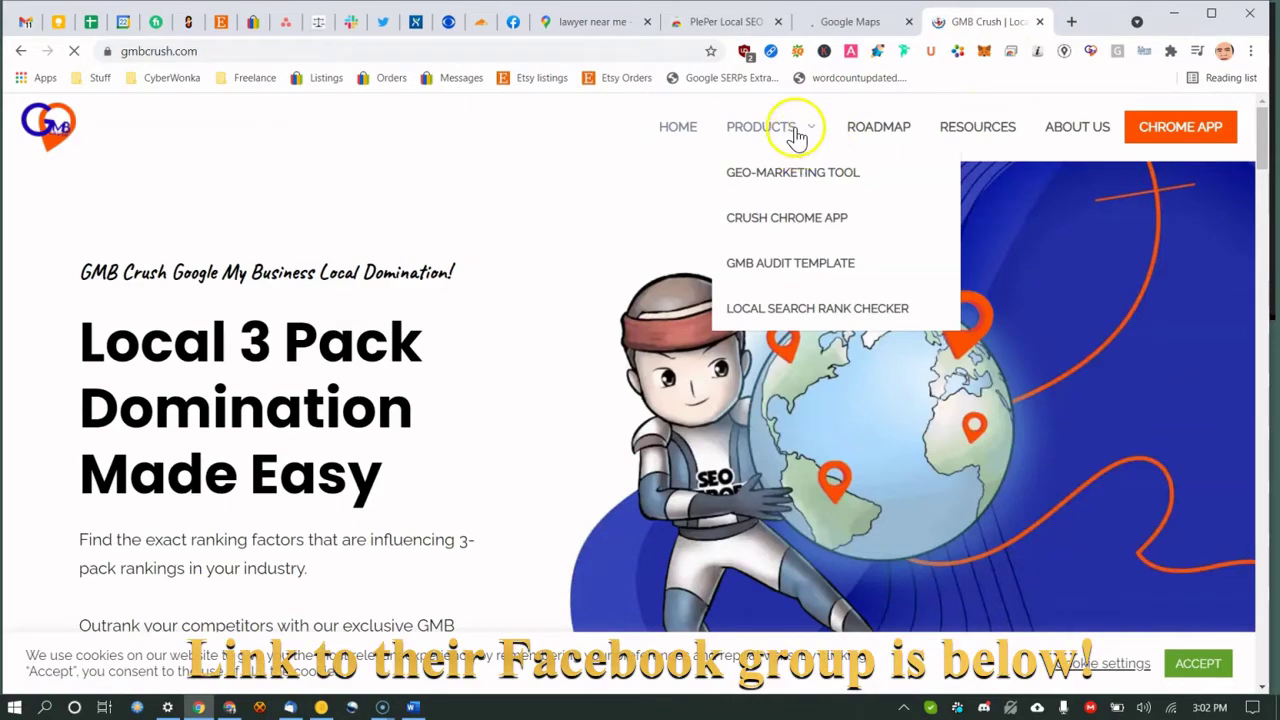
pyautogui.click(977, 127)
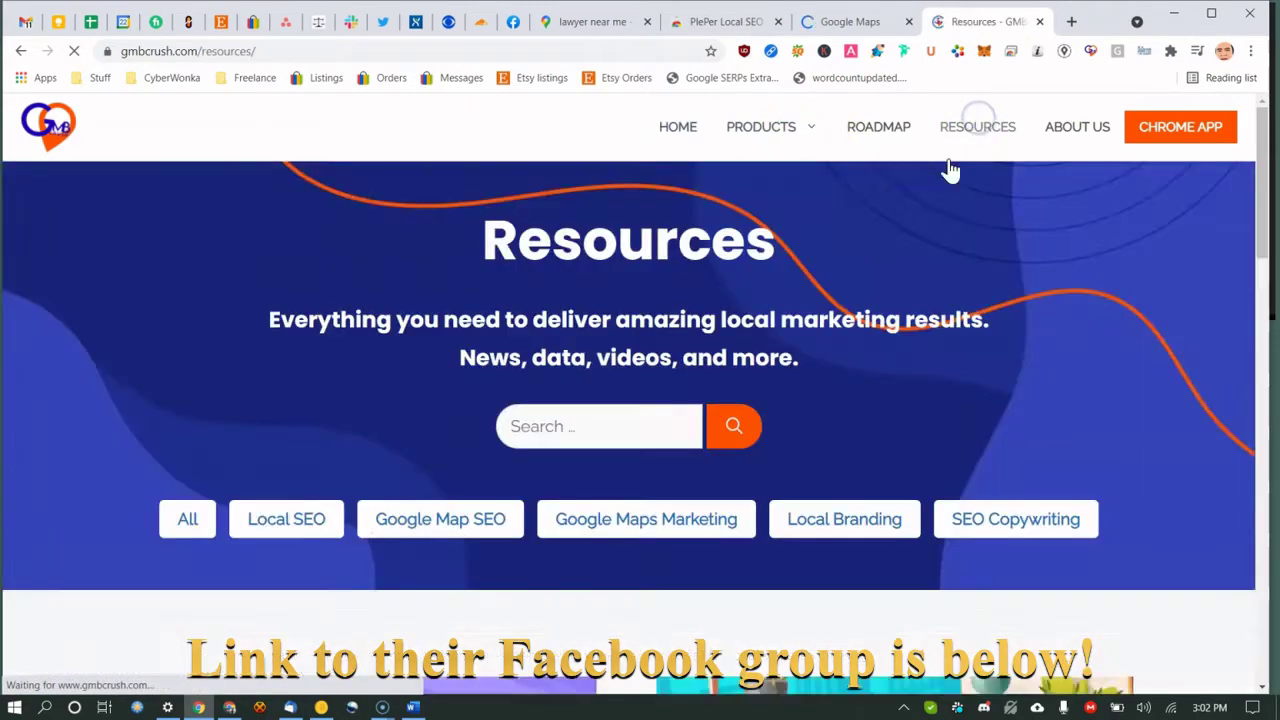
# Browse the Local SEO article category, then close the Local SEO Archive tab.
pyautogui.scroll(-6, 766, 309)
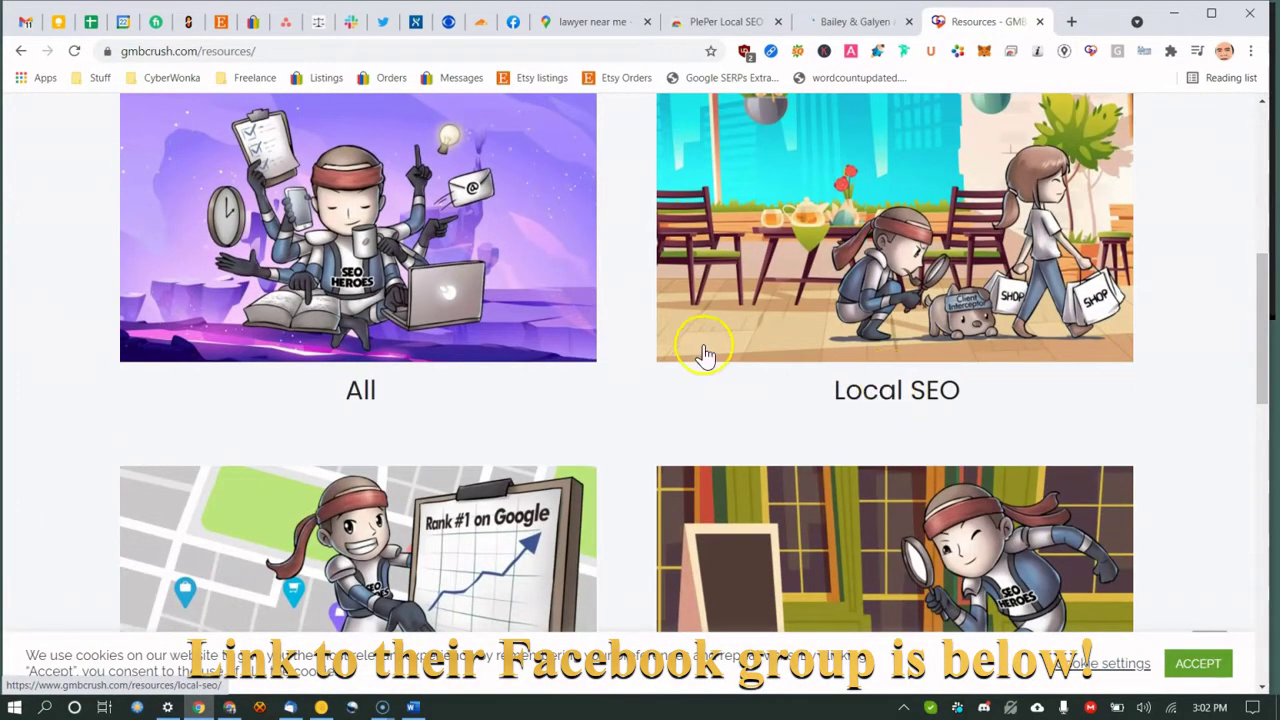
pyautogui.scroll(-2, 770, 340)
pyautogui.scroll(3, 850, 300)
pyautogui.click(860, 274)
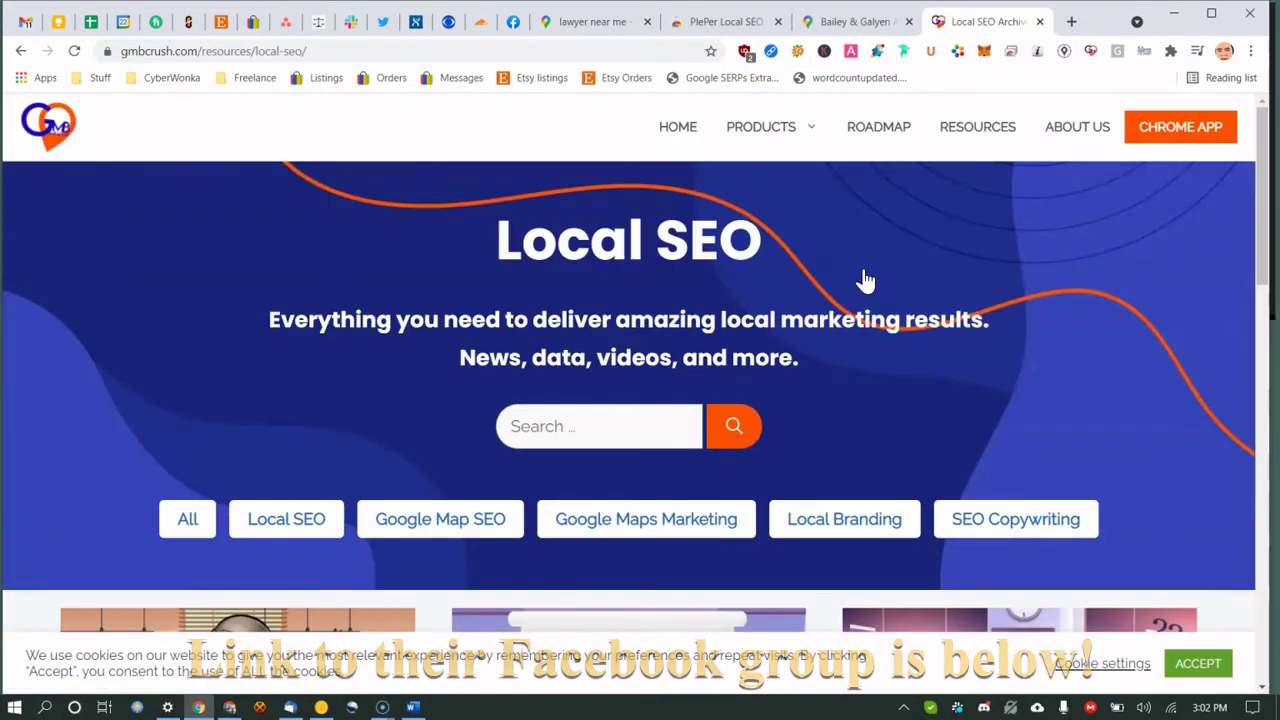
pyautogui.scroll(-5, 865, 280)
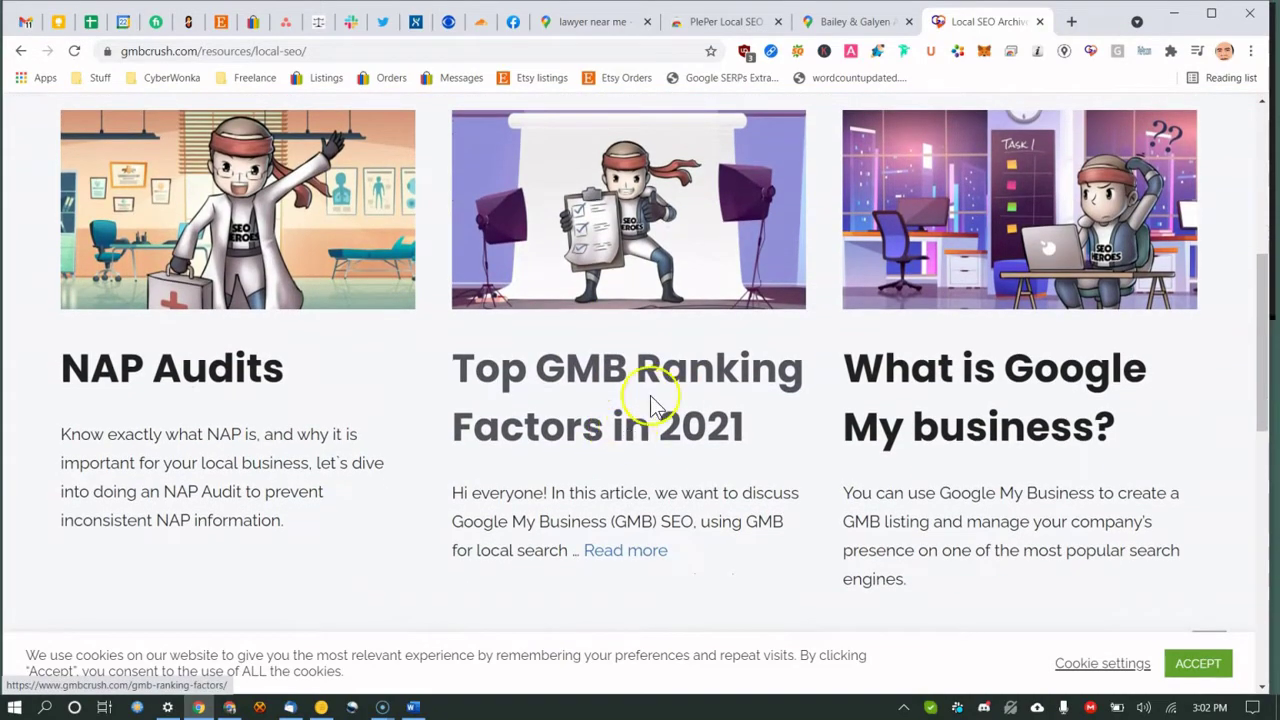
pyautogui.scroll(-4, 1000, 371)
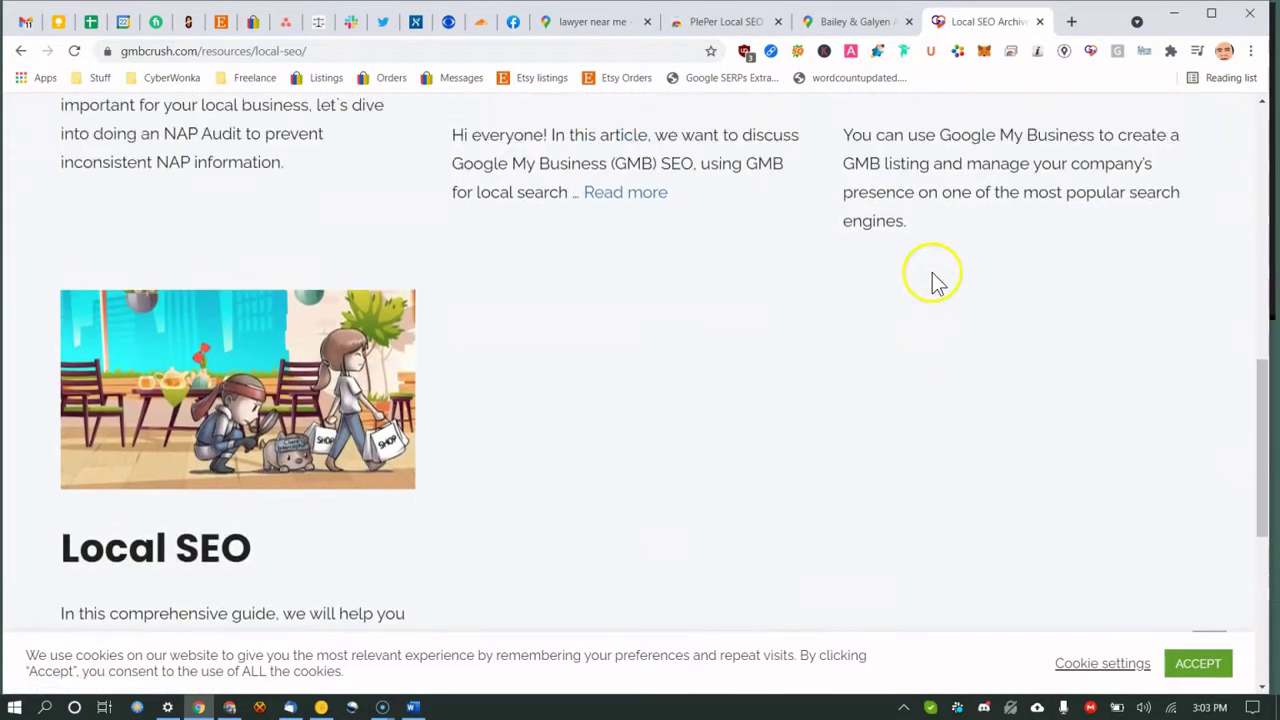
pyautogui.scroll(9, 800, 230)
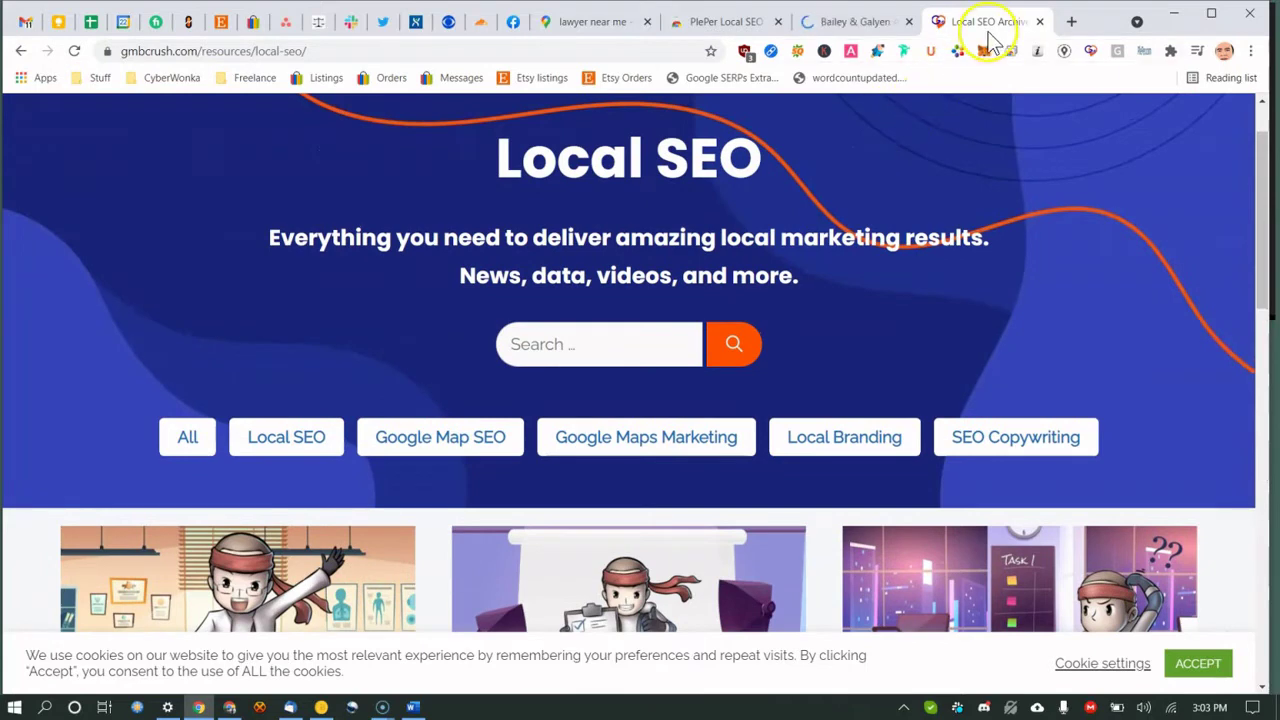
pyautogui.click(1039, 21)
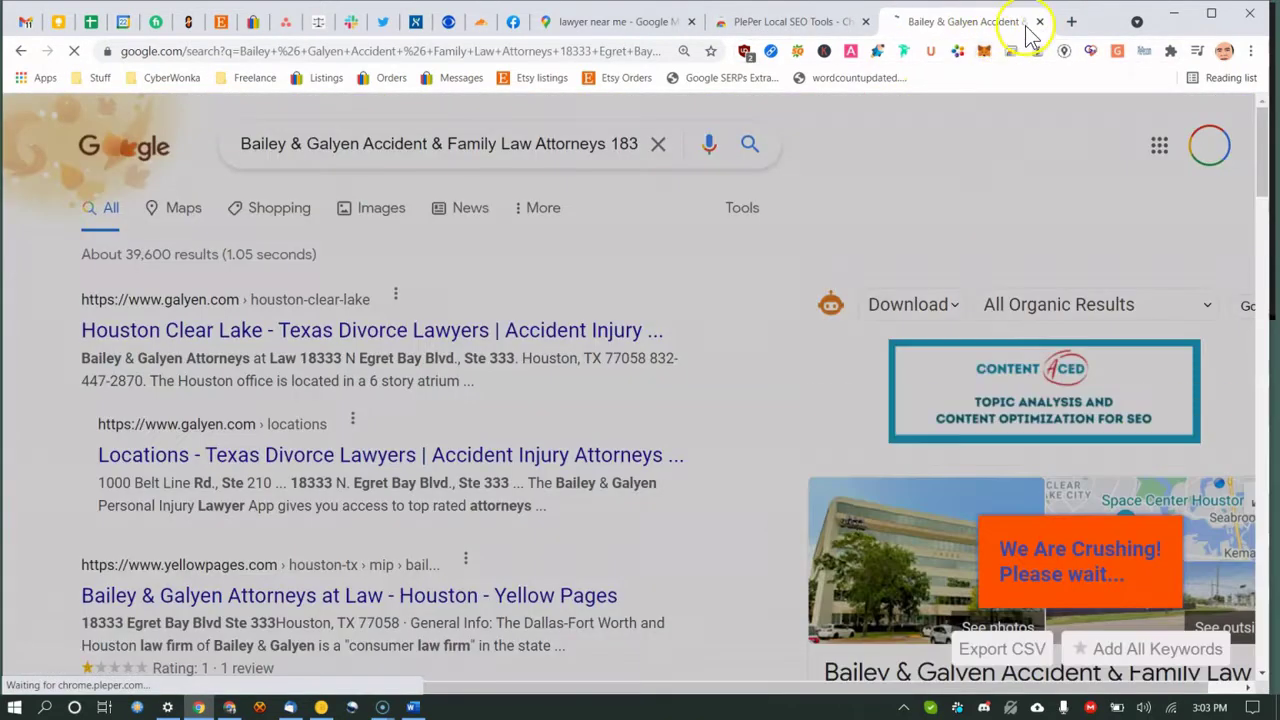
# Close the Bailey & Galyen results and search 'lawyer near me' in a new tab.
pyautogui.click(1039, 21)
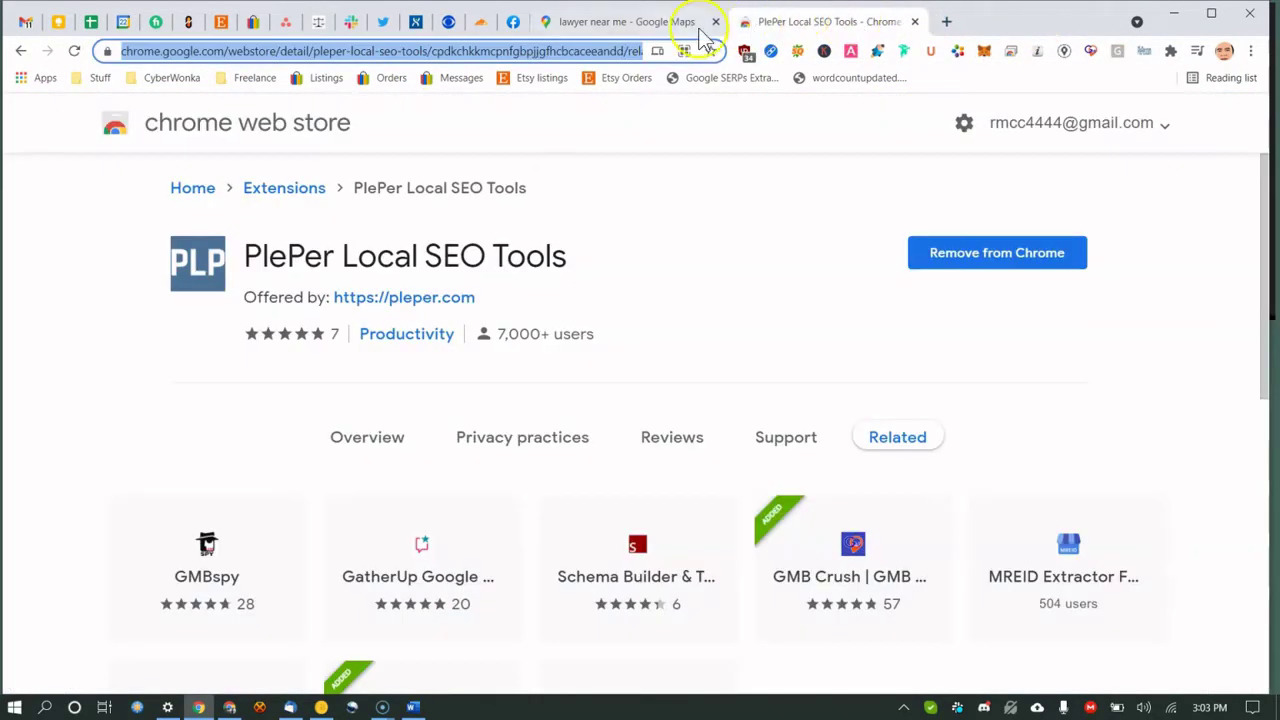
pyautogui.click(318, 50)
pyautogui.click(940, 24)
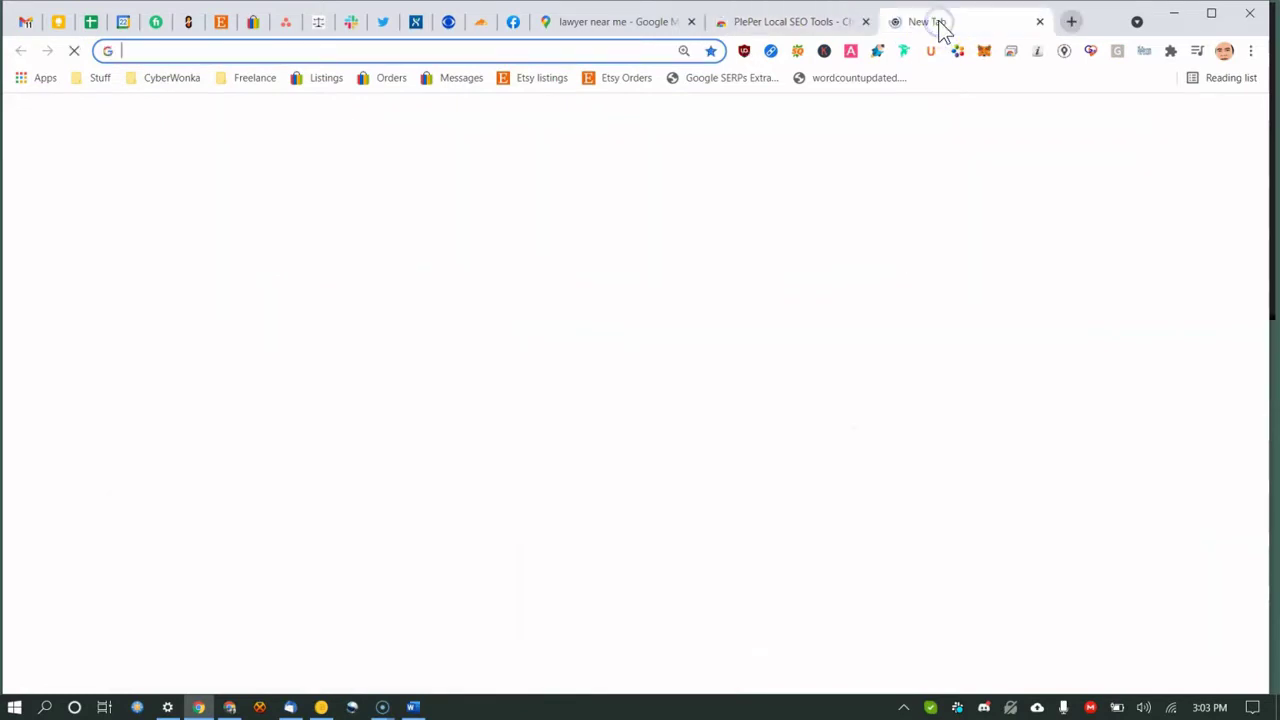
pyautogui.write('lawyer near')
pyautogui.press('Return')
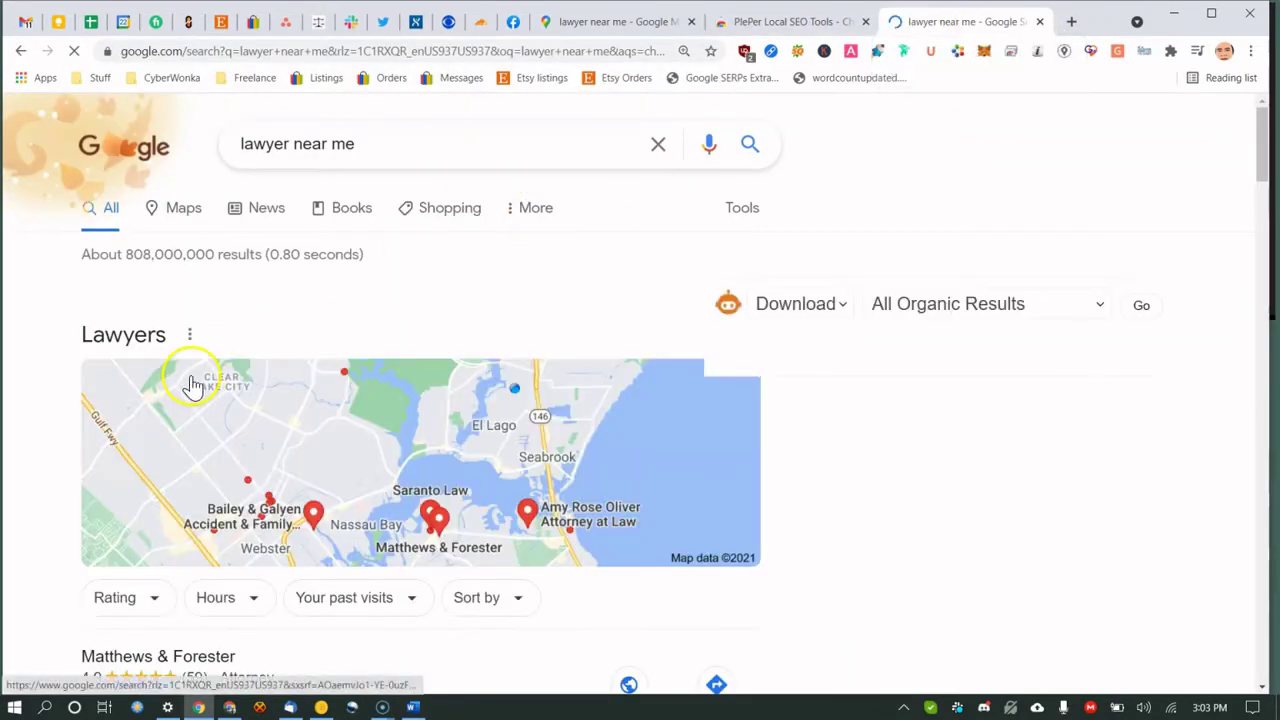
pyautogui.scroll(-3, 230, 300)
pyautogui.scroll(3, 275, 255)
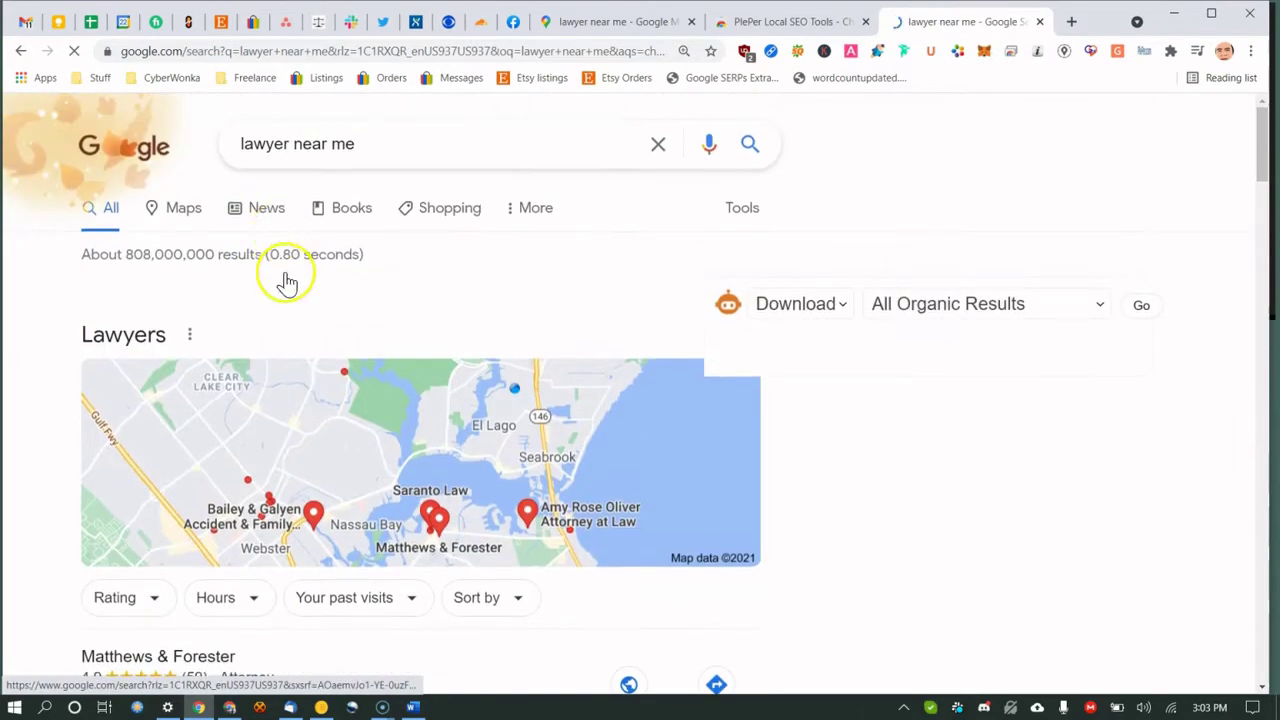
# Show the lawyer results in Maps and open Amy Rose Oliver Attorney at Law's listing.
pyautogui.click(188, 216)
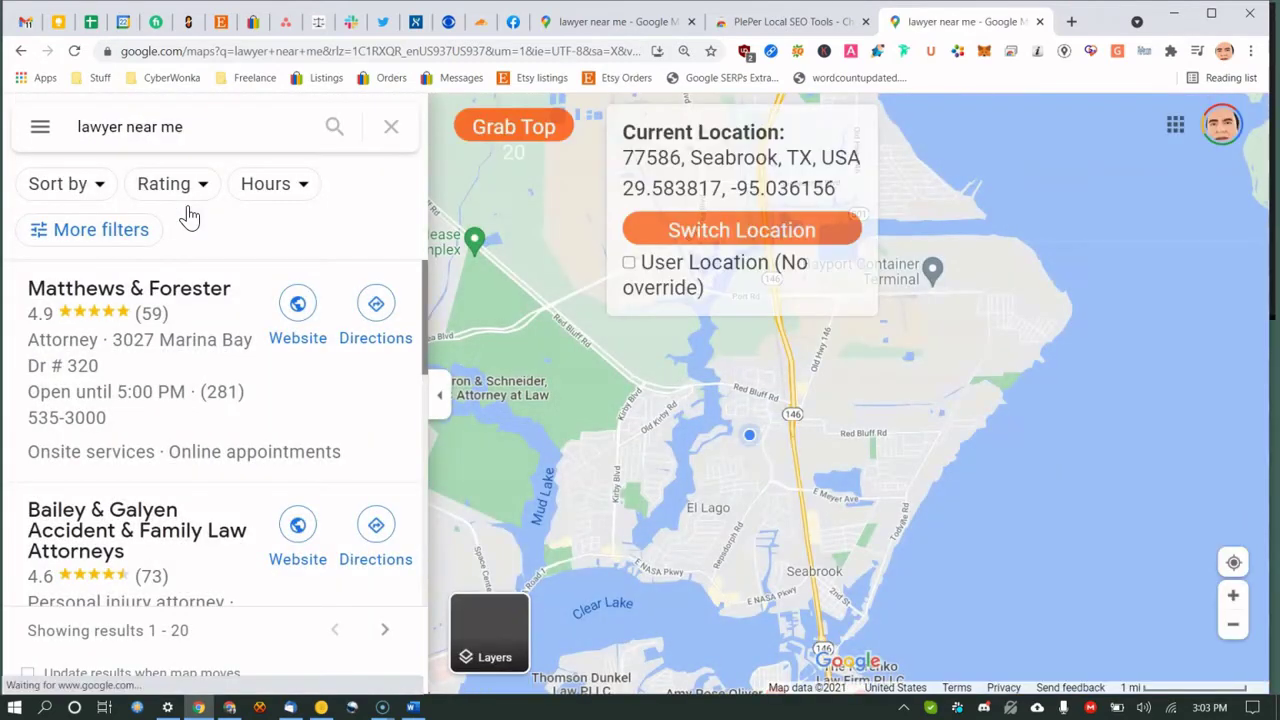
pyautogui.scroll(-1, 123, 372)
pyautogui.scroll(-2, 125, 385)
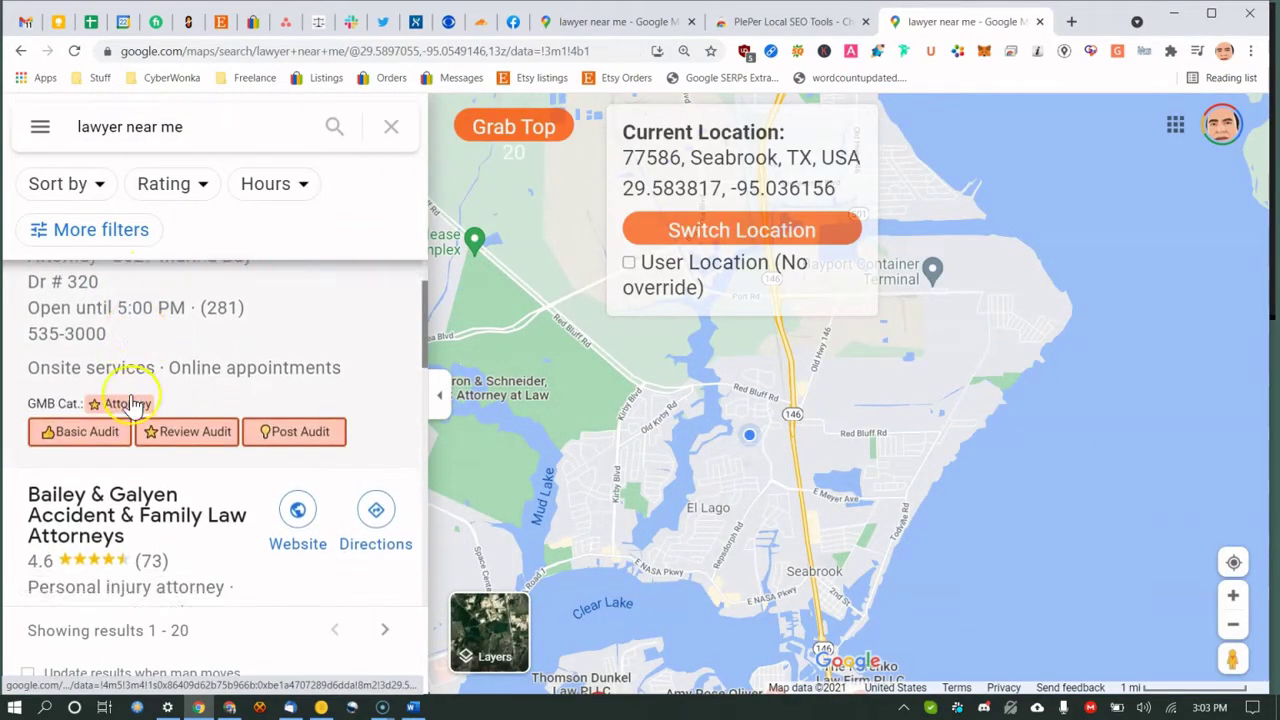
pyautogui.scroll(-1, 75, 527)
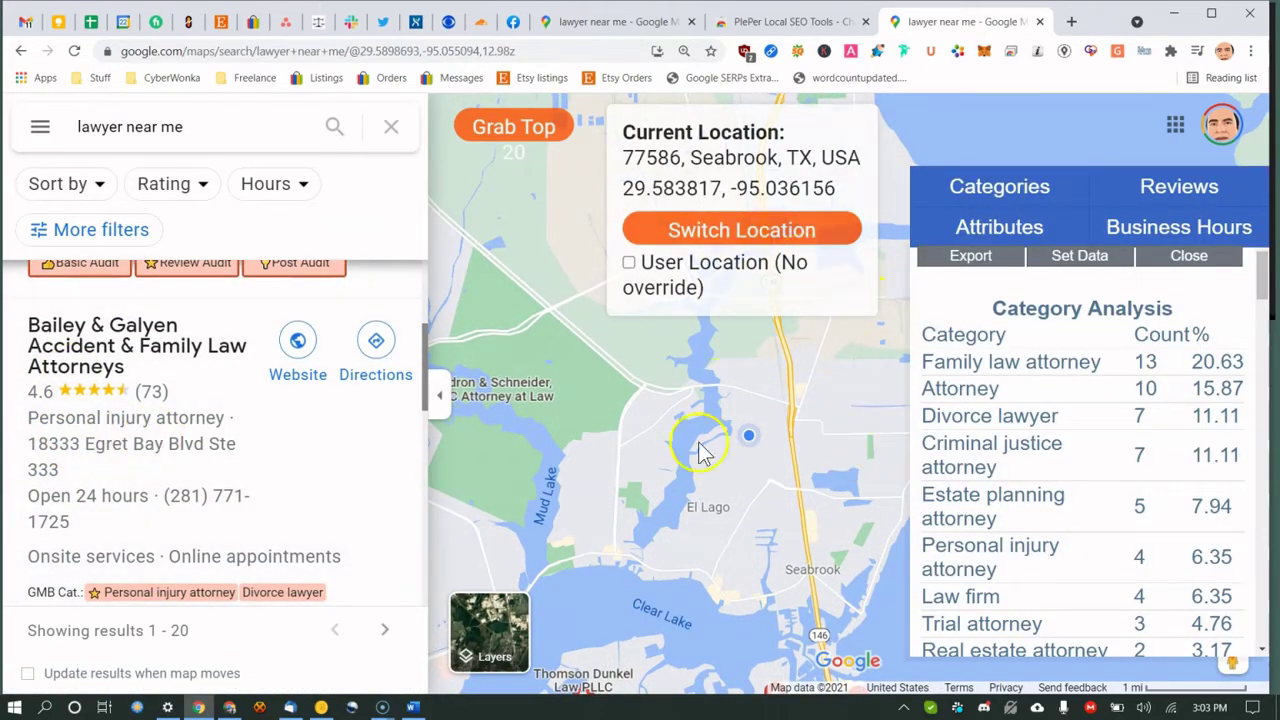
pyautogui.scroll(-2, 71, 423)
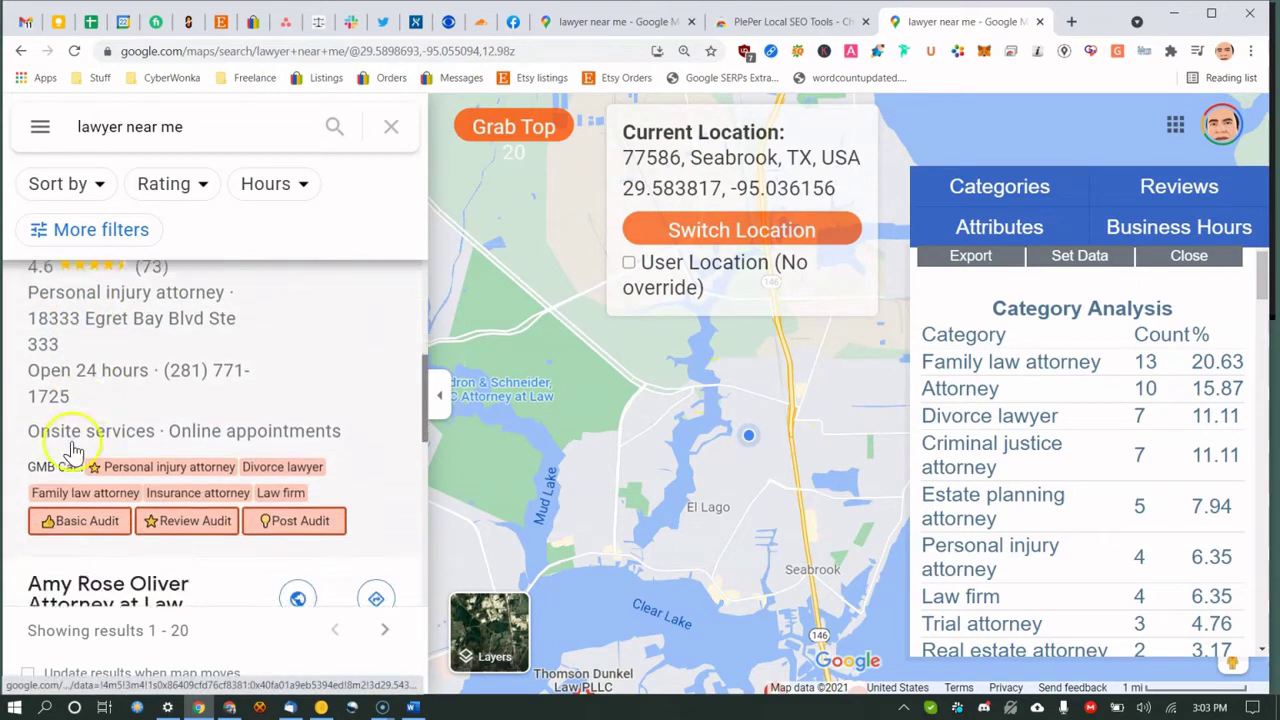
pyautogui.scroll(-3, 100, 495)
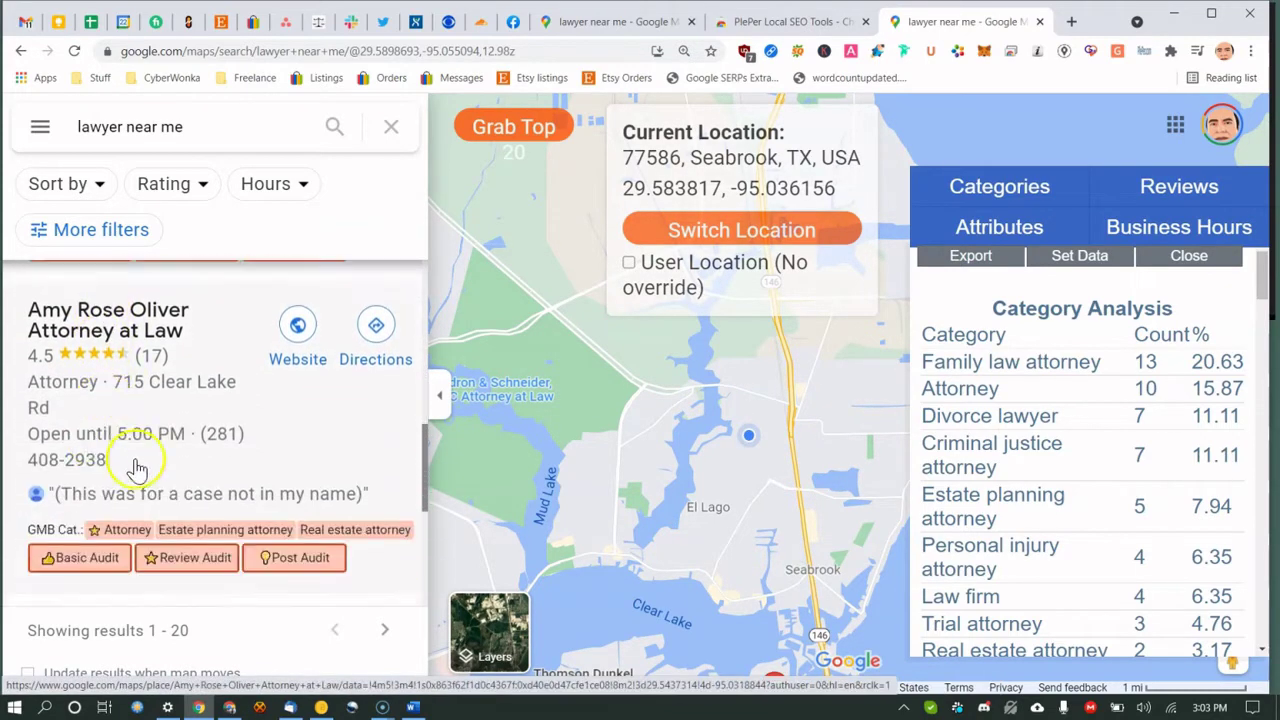
pyautogui.click(301, 429)
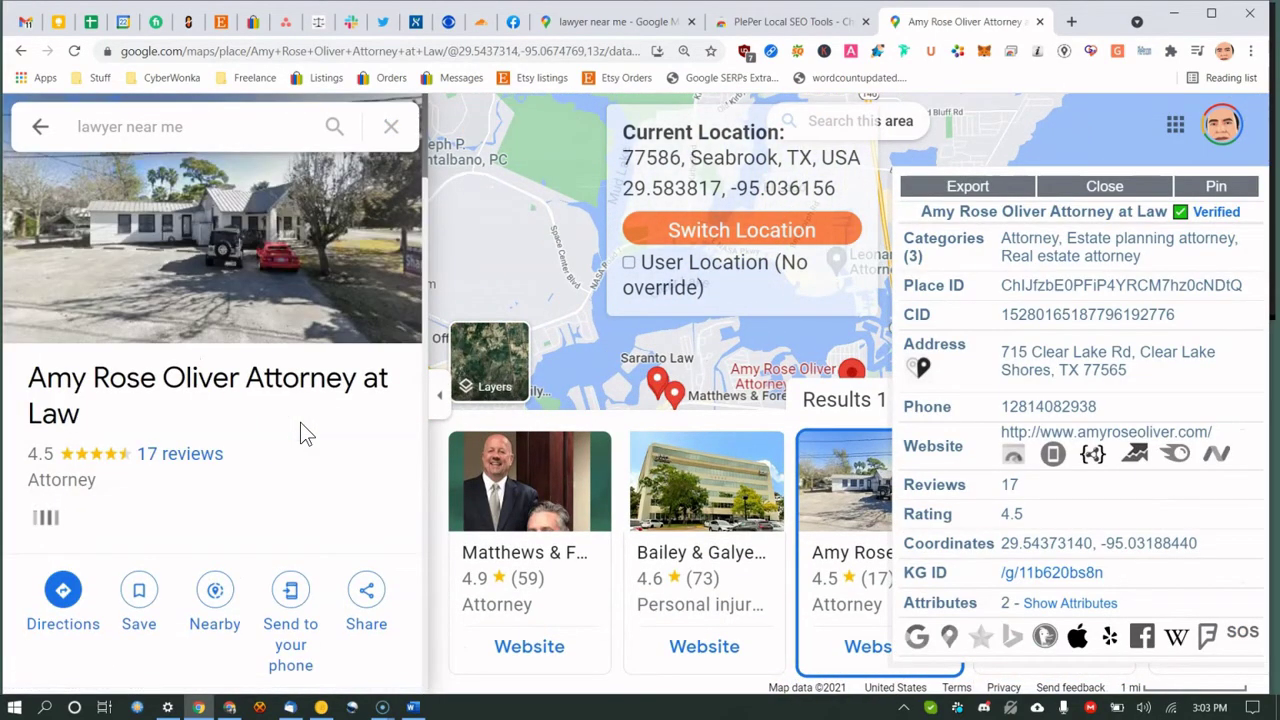
# Run GMB Crush Search Now on Amy Rose Oliver's categories, showing 4.5 rating and 17 reviews.
pyautogui.scroll(-2, 300, 422)
pyautogui.scroll(-5, 300, 429)
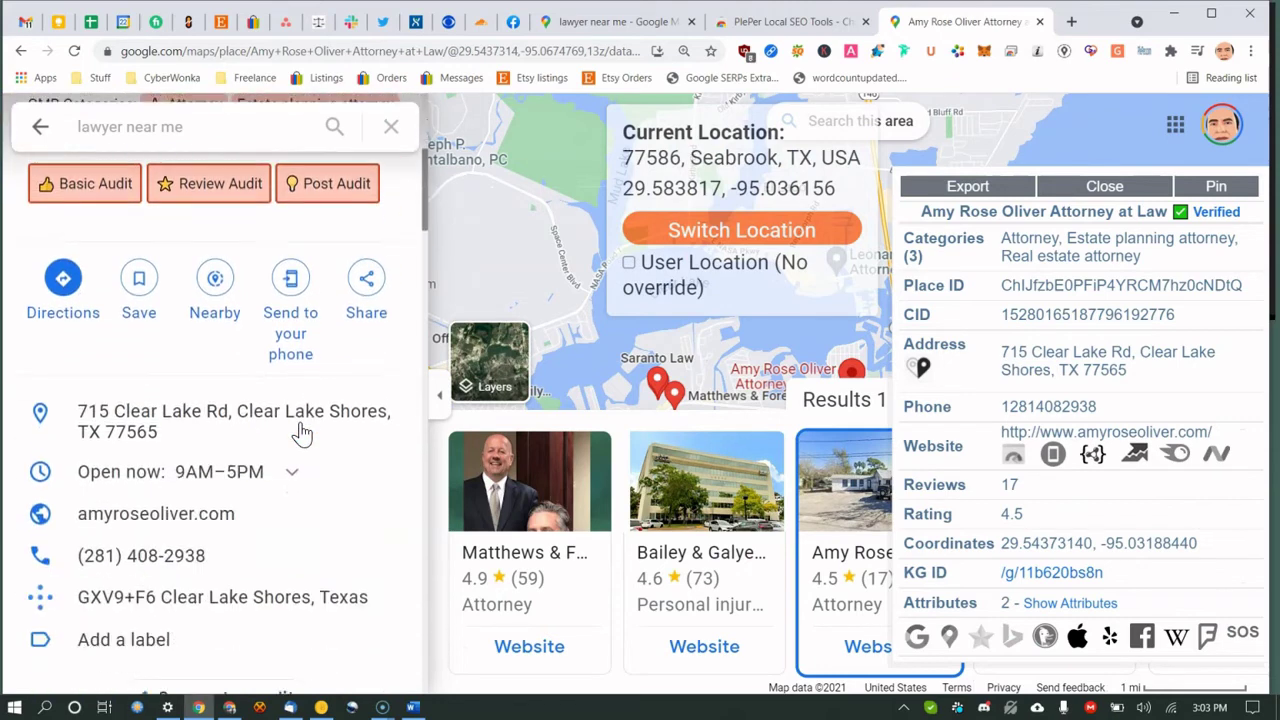
pyautogui.scroll(3, 240, 392)
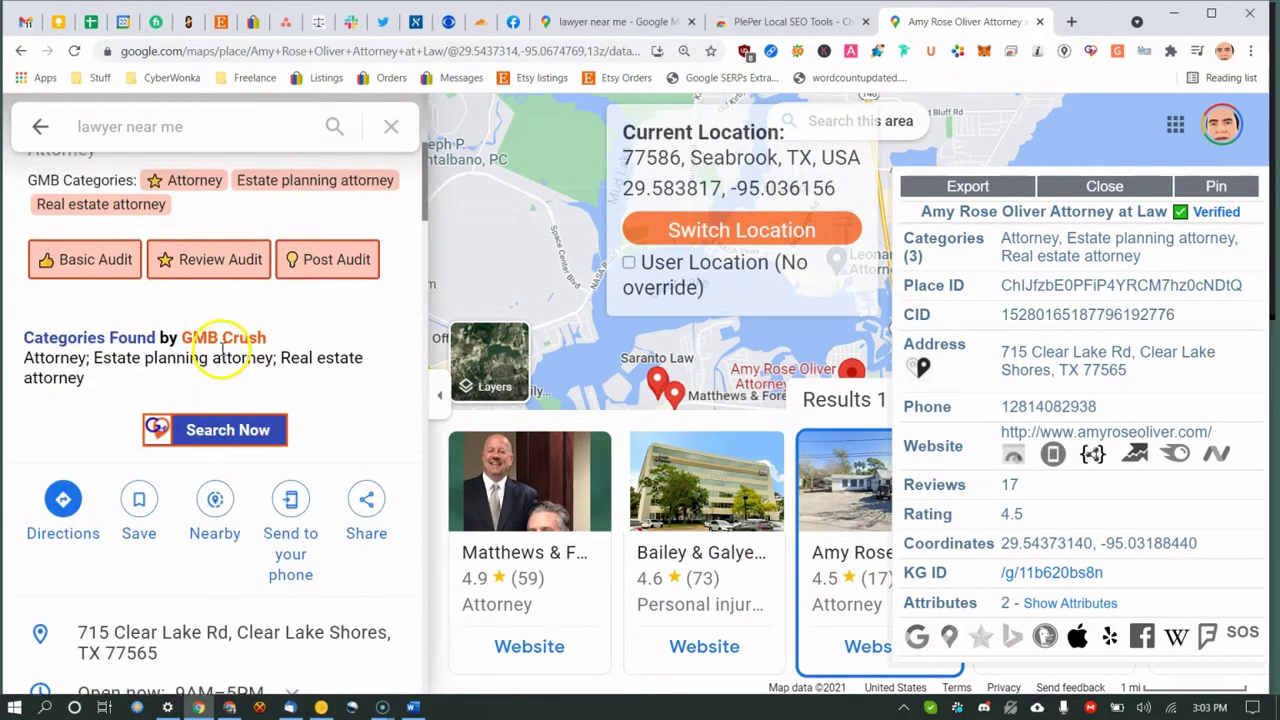
pyautogui.scroll(1, 214, 471)
pyautogui.click(228, 510)
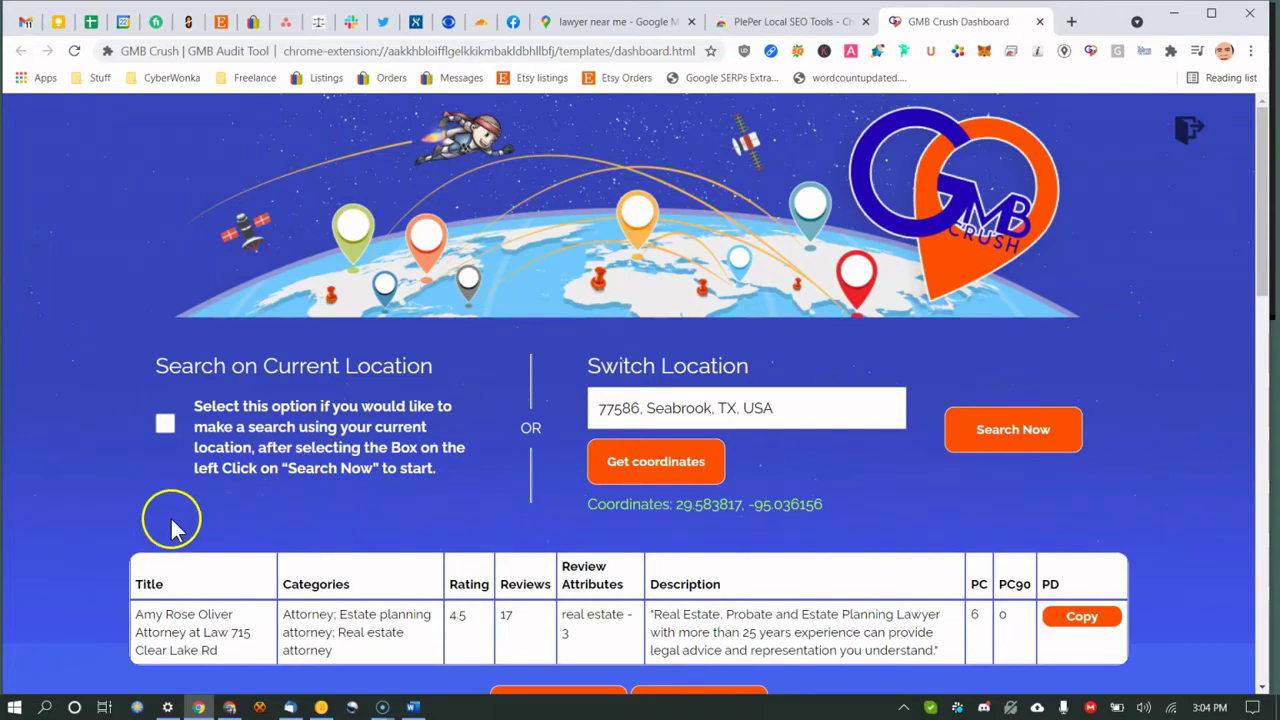
# Zoom the dashboard to 150% and review the row's title, categories, 4.5 rating and 17 reviews.
pyautogui.hotkey('ctrl', '+')
pyautogui.hotkey('ctrl', '+')
pyautogui.scroll(-5, 172, 490)
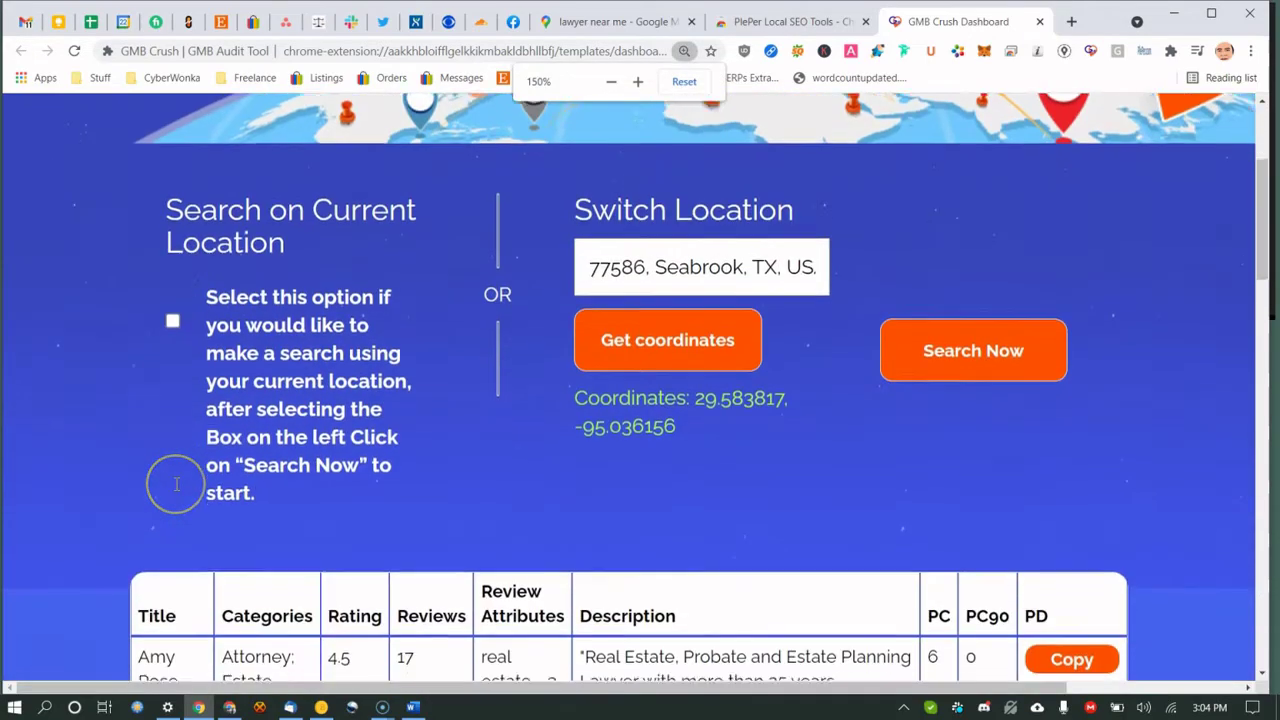
pyautogui.moveTo(151, 413); pyautogui.dragTo(172, 428)
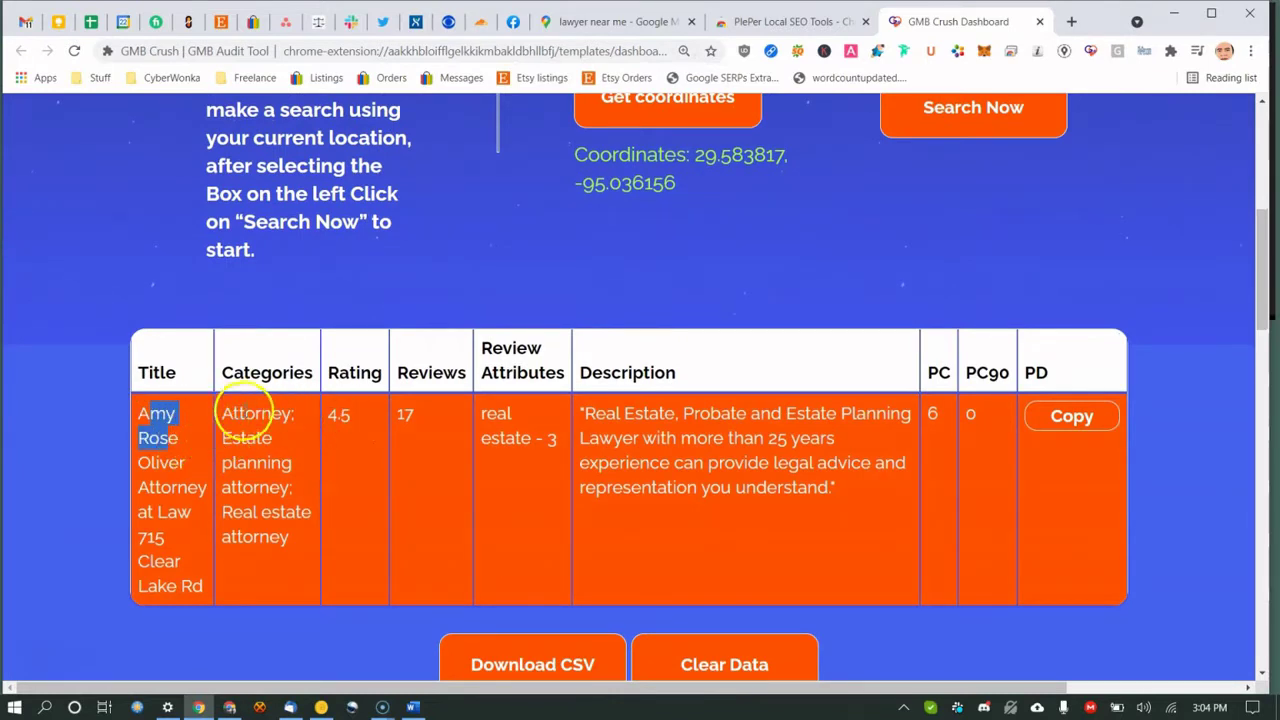
pyautogui.moveTo(243, 413); pyautogui.dragTo(230, 438)
pyautogui.click(251, 437)
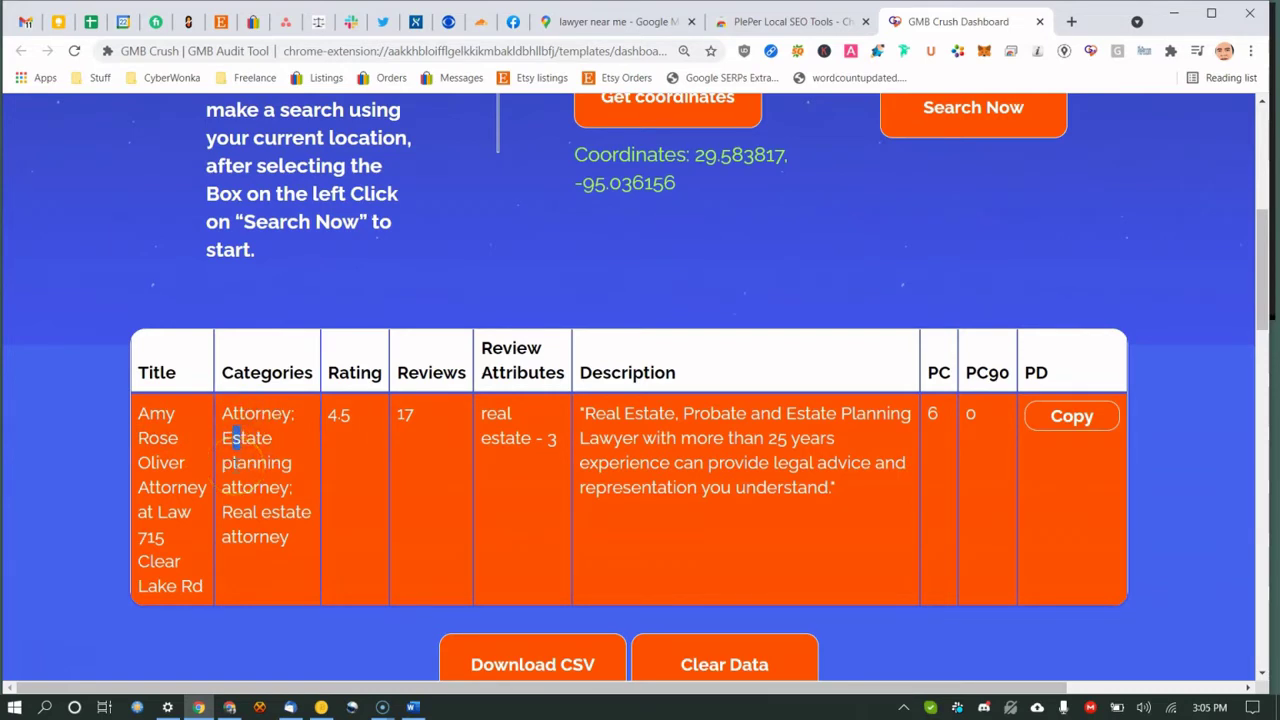
pyautogui.click(345, 419)
pyautogui.click(409, 415)
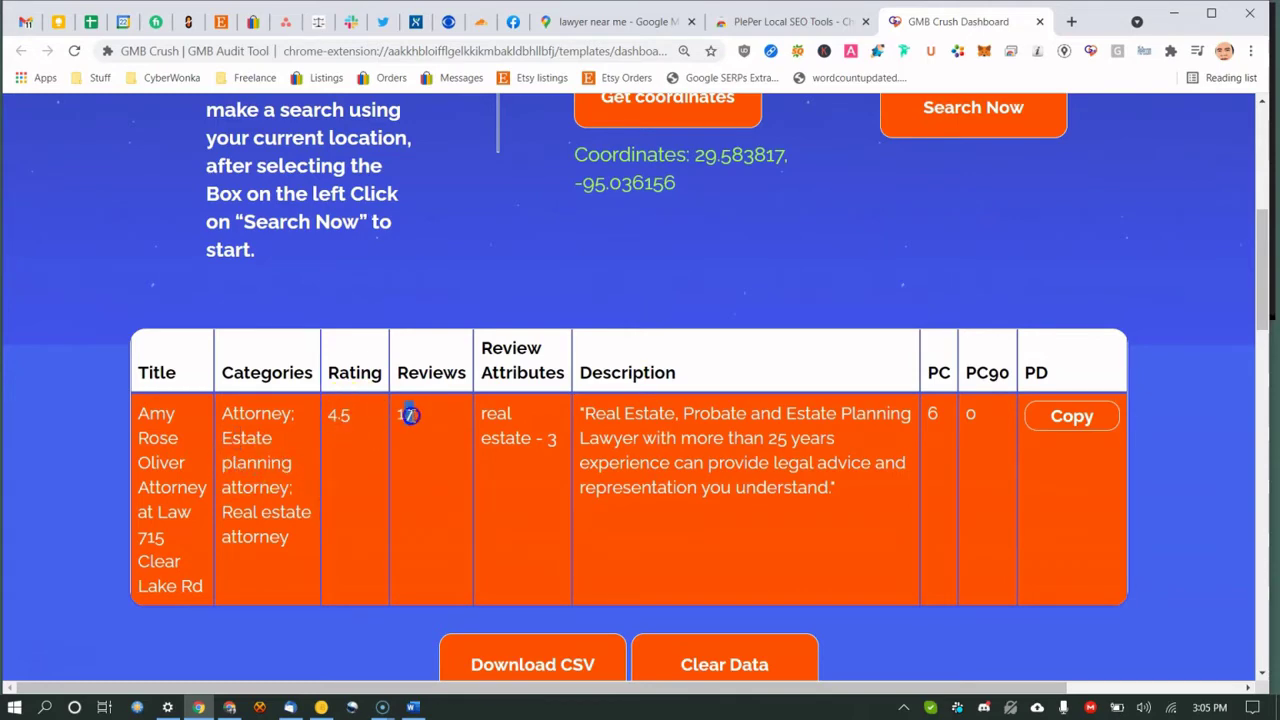
pyautogui.doubleClick(497, 411)
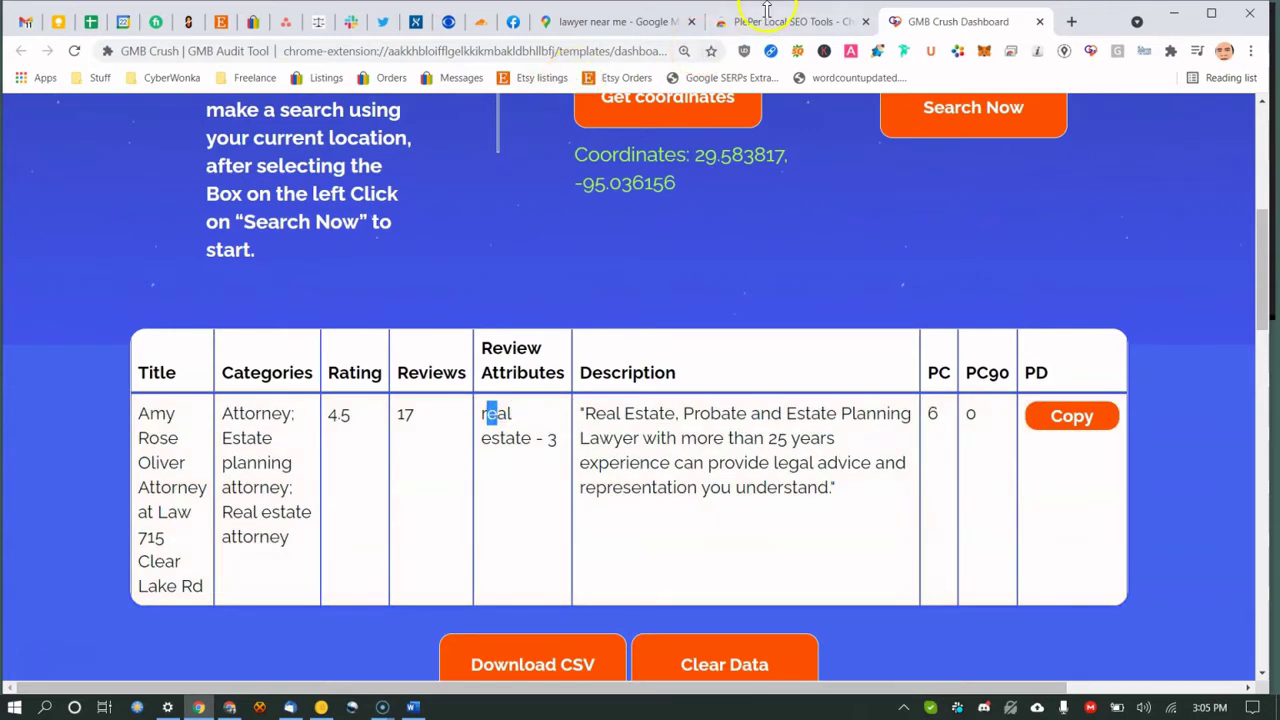
# Check the Maps results, then review the row's review attributes across to PC 6 and PC90 0.
pyautogui.click(607, 21)
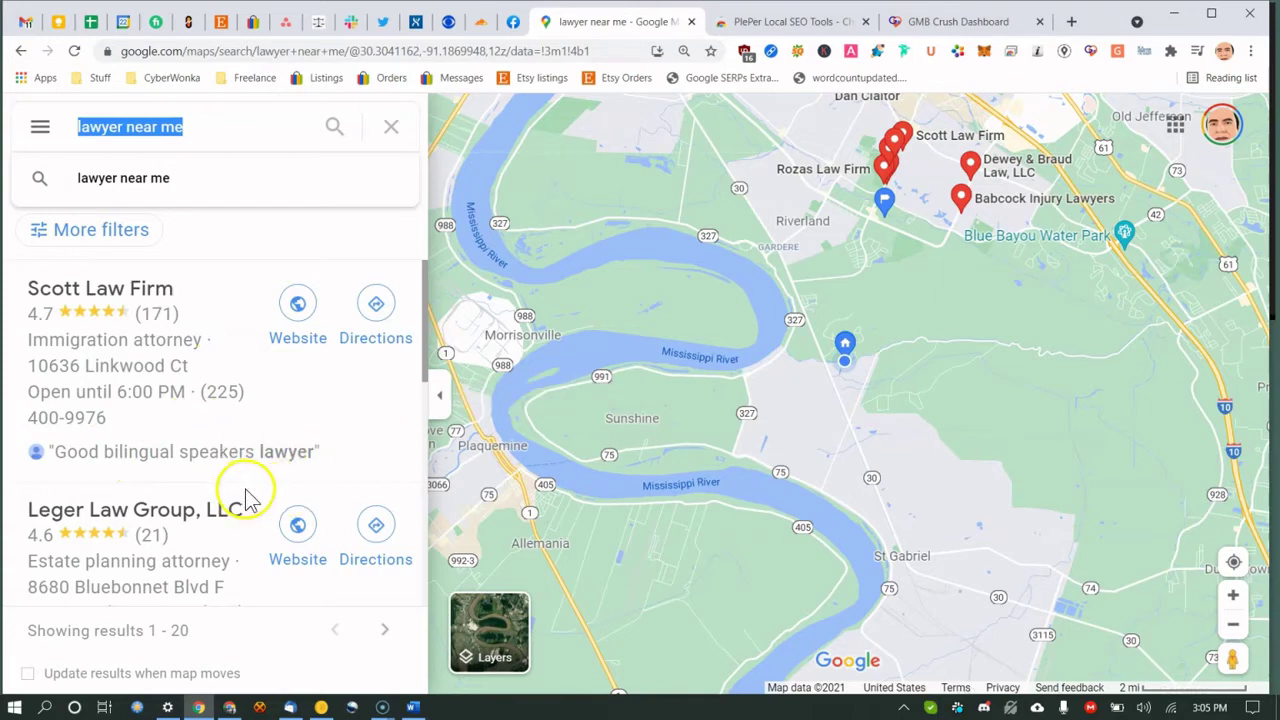
pyautogui.click(930, 22)
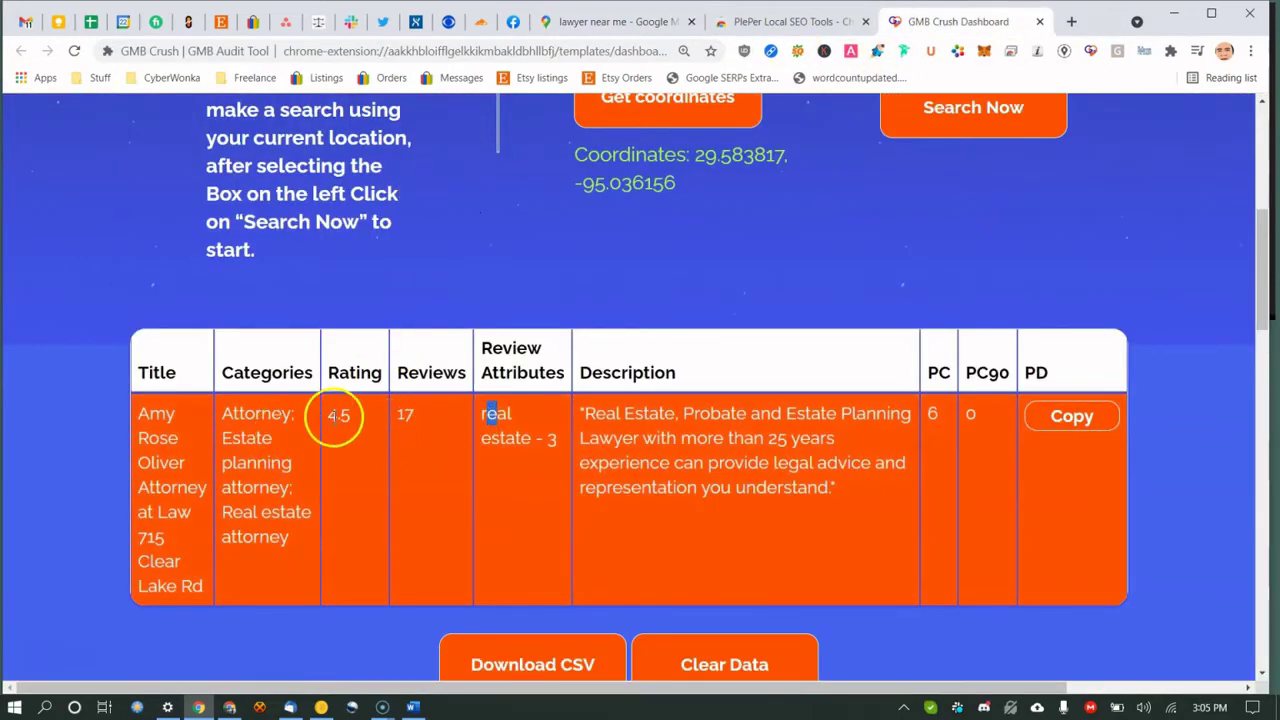
pyautogui.click(488, 413)
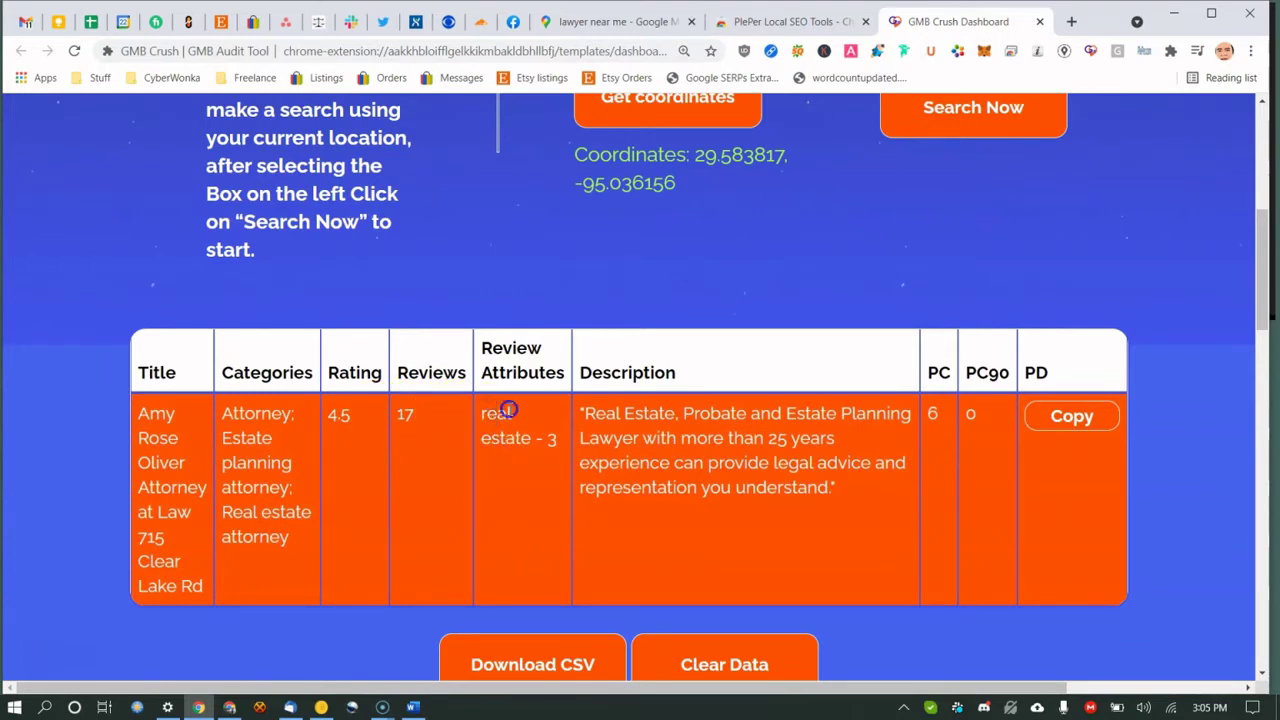
pyautogui.moveTo(508, 410); pyautogui.dragTo(500, 443)
pyautogui.moveTo(502, 413); pyautogui.dragTo(786, 413)
pyautogui.click(786, 413)
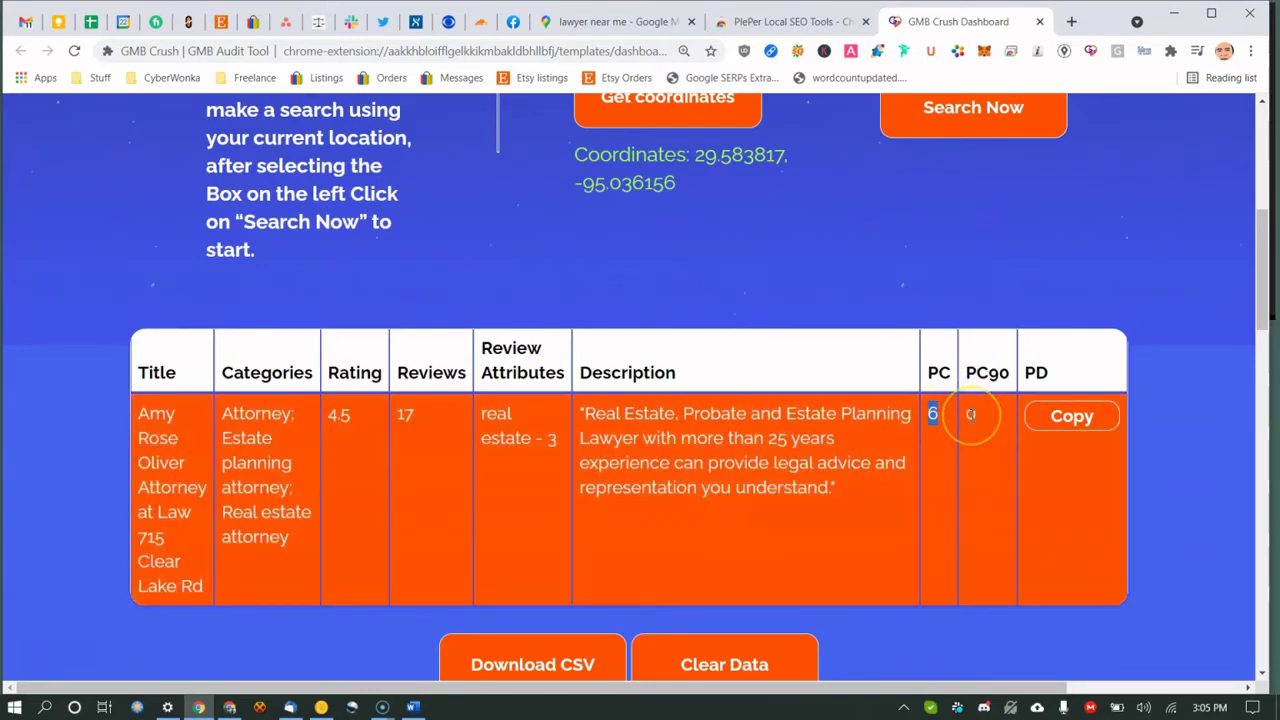
# Copy the listing's post dates from the PD column.
pyautogui.scroll(3, 966, 420)
pyautogui.scroll(-2, 968, 450)
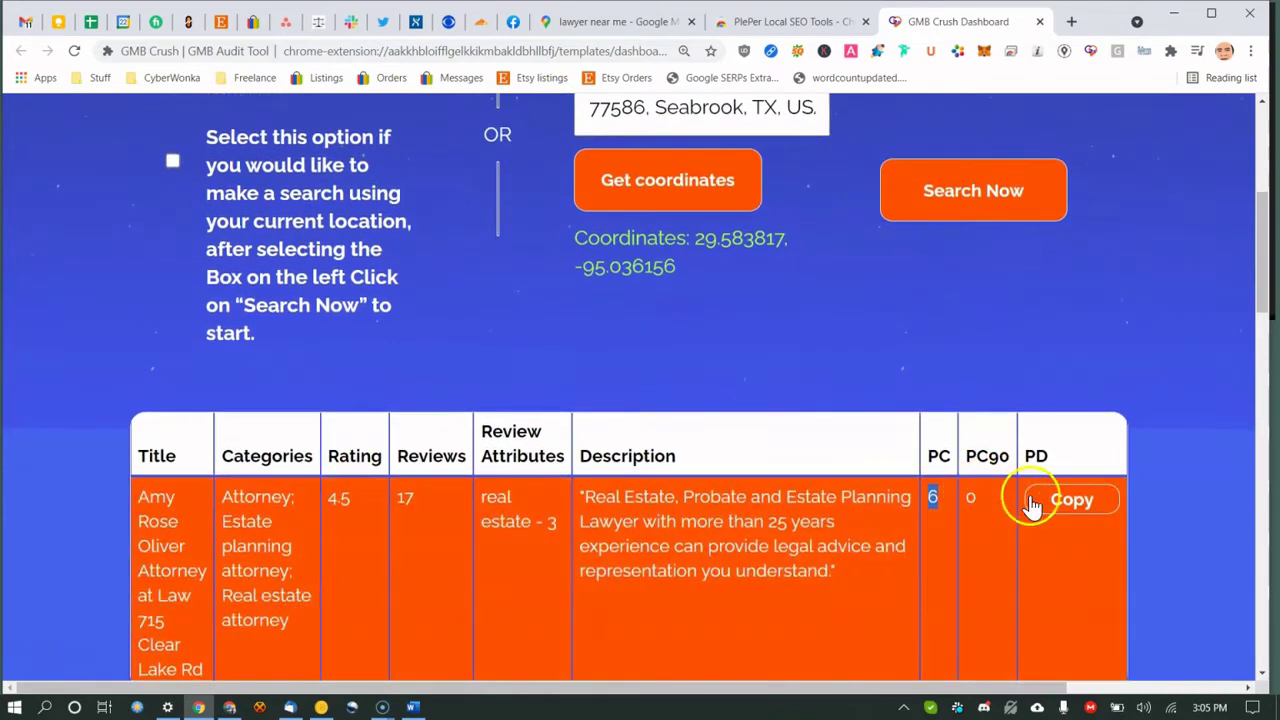
pyautogui.click(1066, 503)
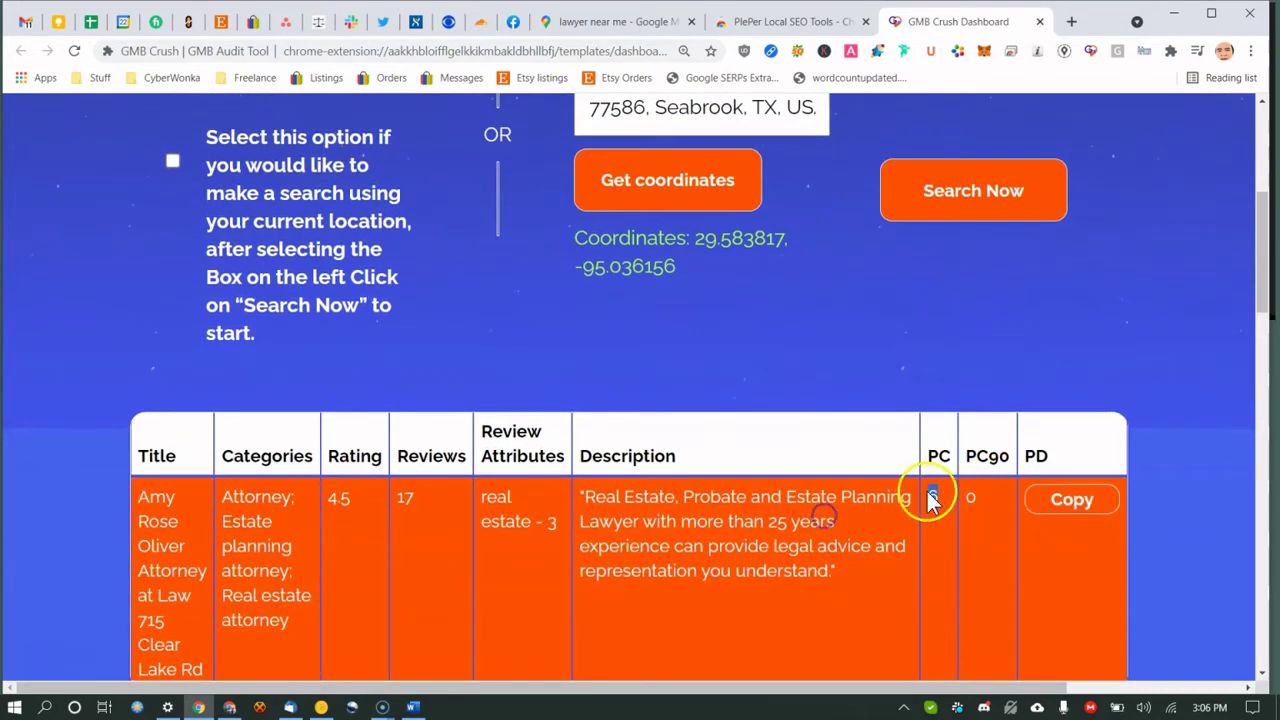
pyautogui.scroll(-3, 728, 463)
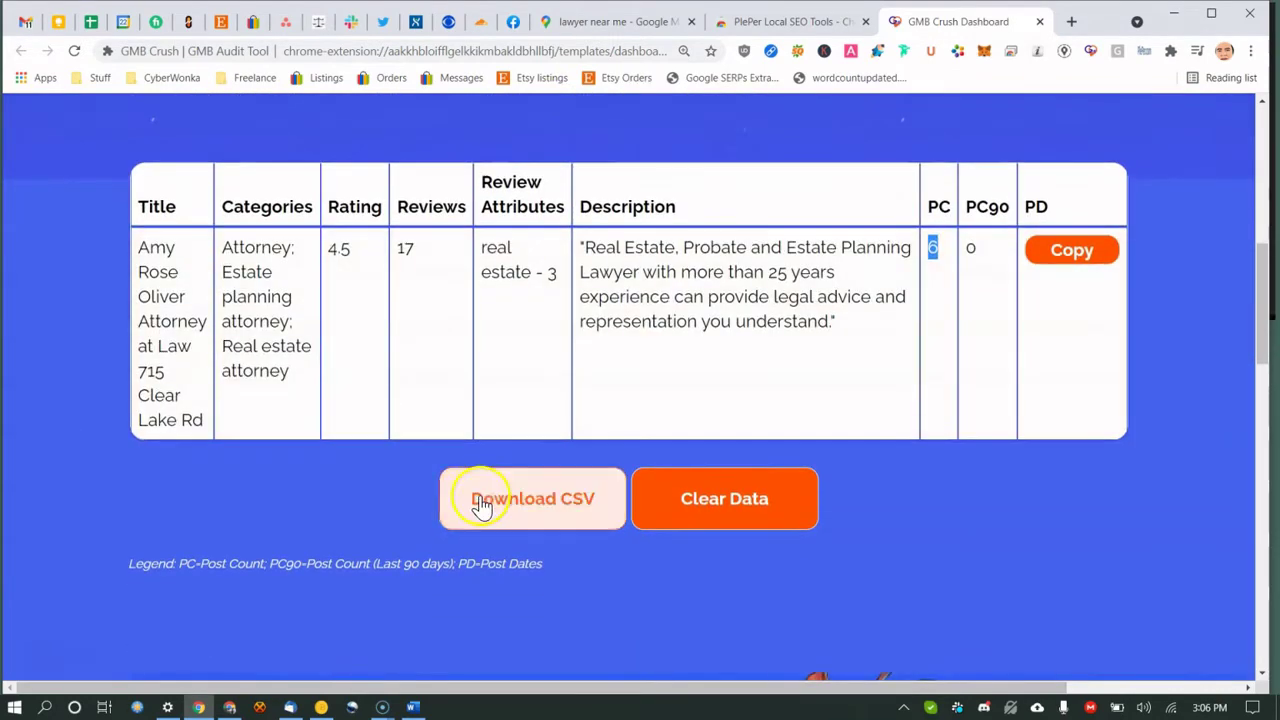
# Download the results table as 1632341163509.csv into Downloads and open it in Excel.
pyautogui.click(495, 500)
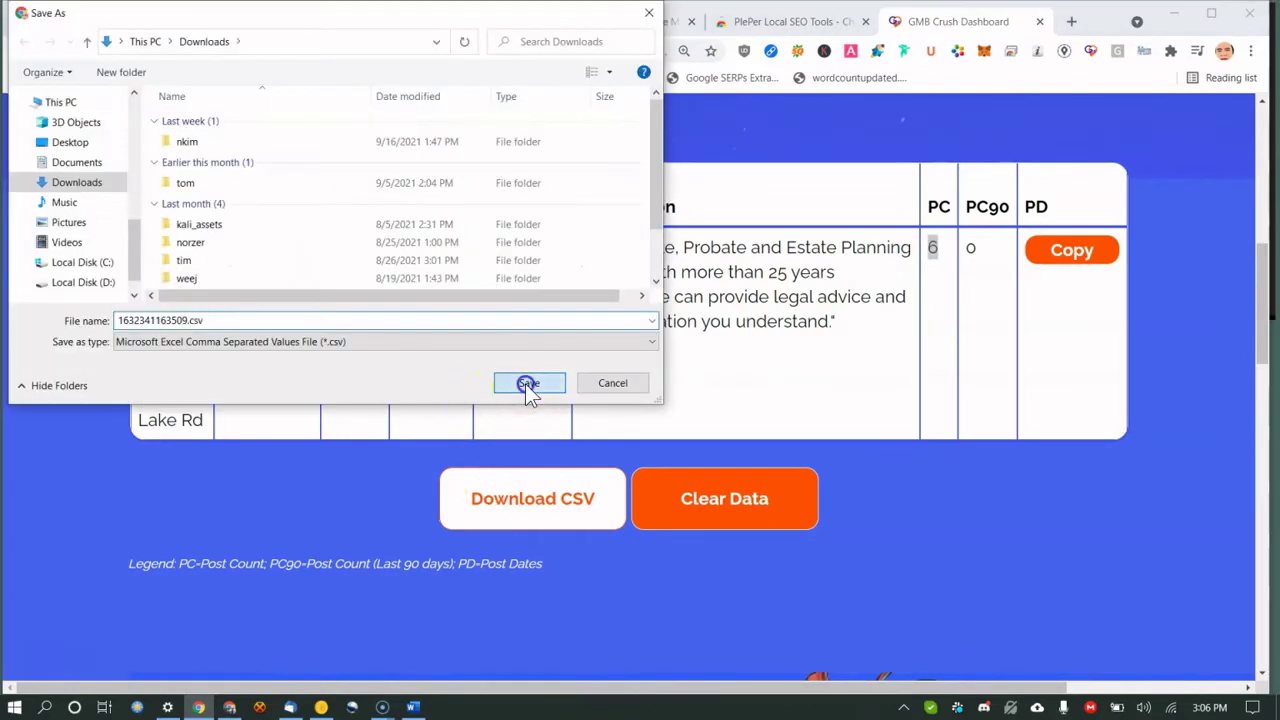
pyautogui.click(526, 384)
pyautogui.click(150, 672)
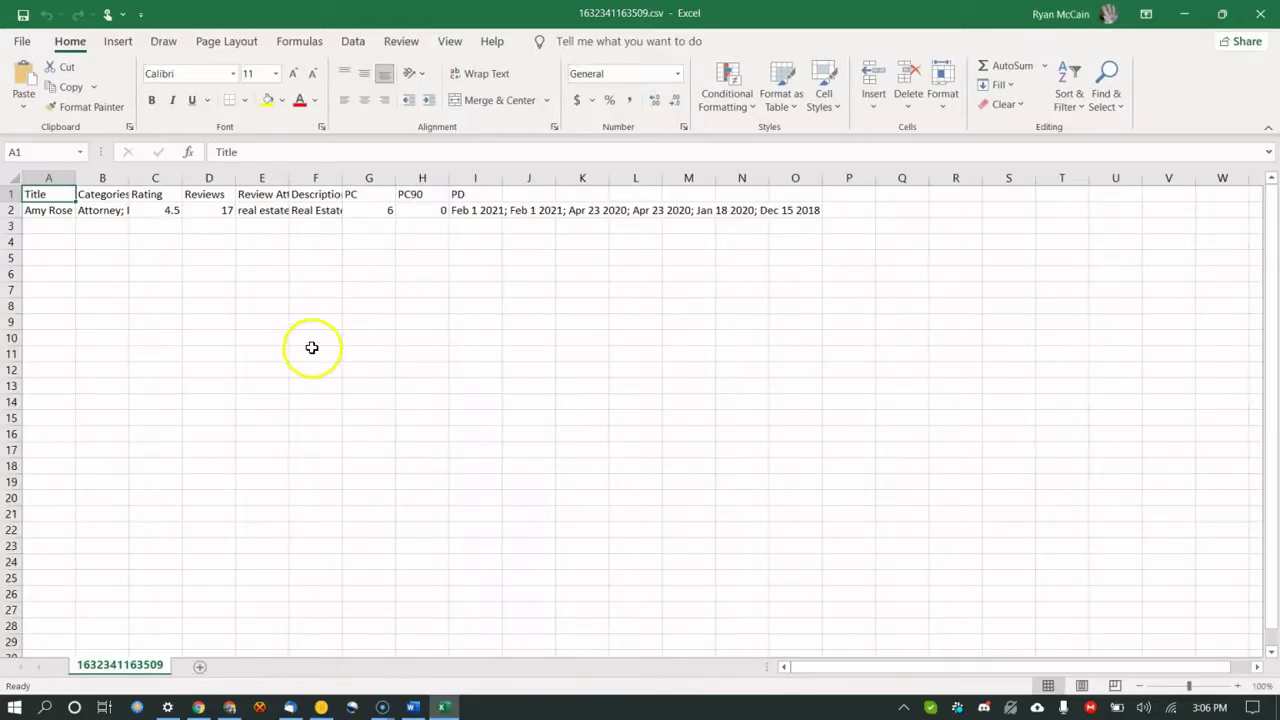
# Read the exported listing's full title in cell A2, then close the spreadsheet.
pyautogui.moveTo(311, 305); pyautogui.dragTo(289, 290)
pyautogui.click(48, 211)
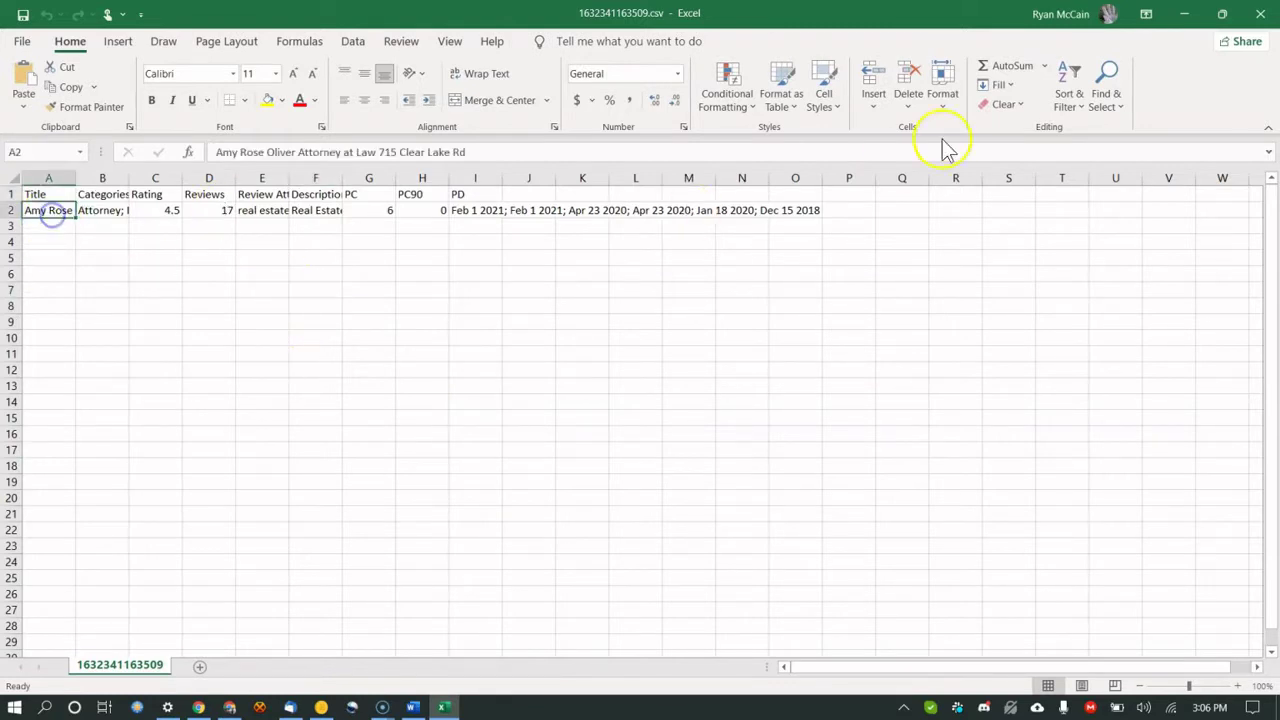
pyautogui.click(1251, 21)
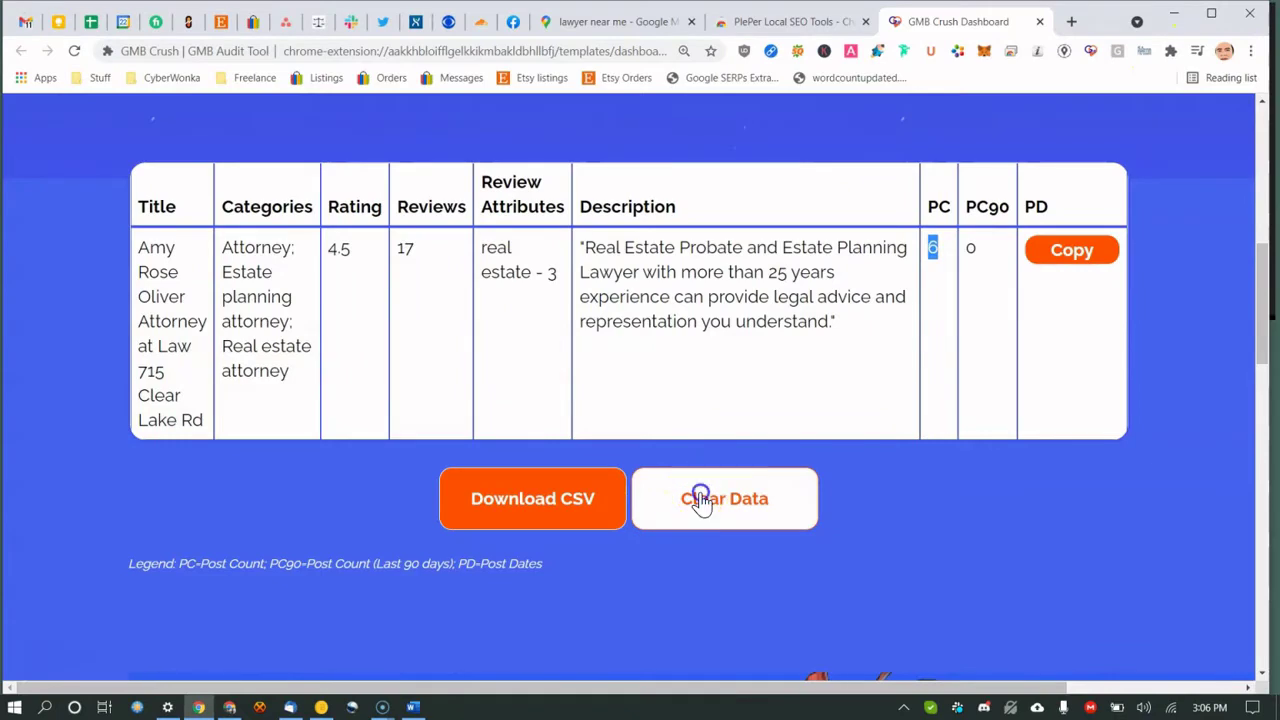
# Clear the GMB Crush saved data, close the dashboard, and reopen 'lawyer near me' in Maps.
pyautogui.click(702, 503)
pyautogui.scroll(2, 702, 503)
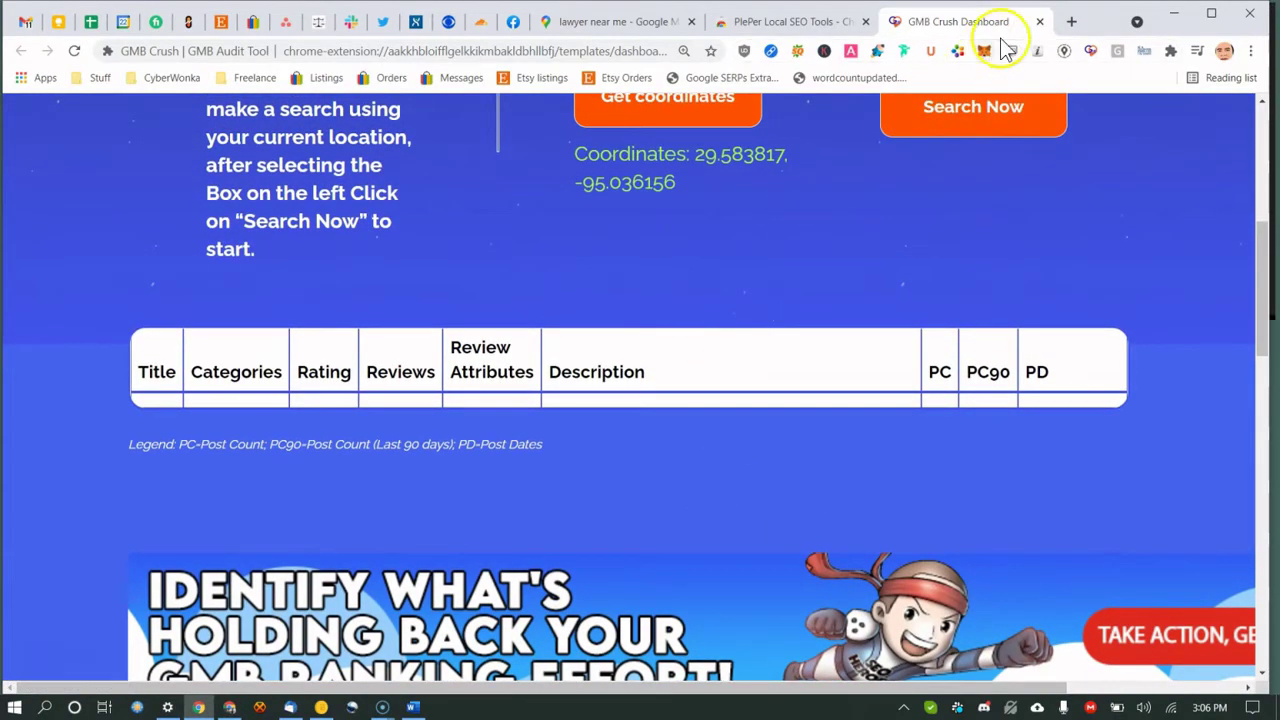
pyautogui.click(1039, 23)
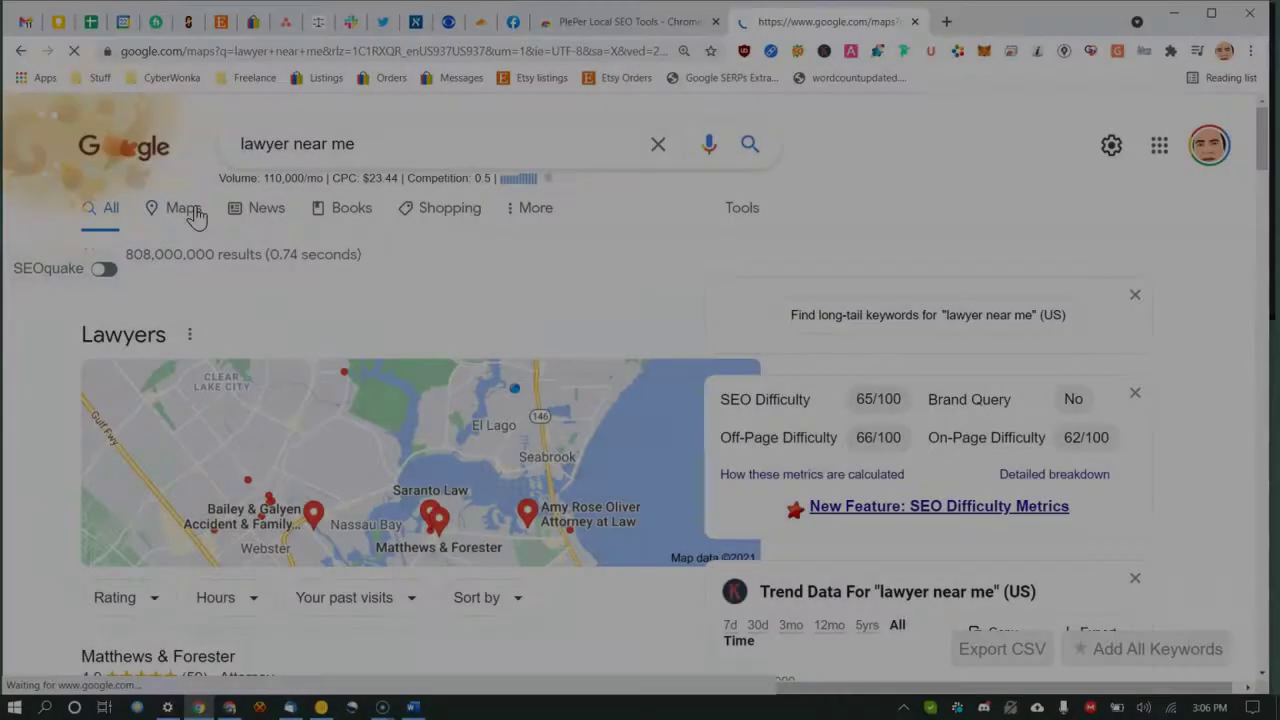
pyautogui.click(194, 214)
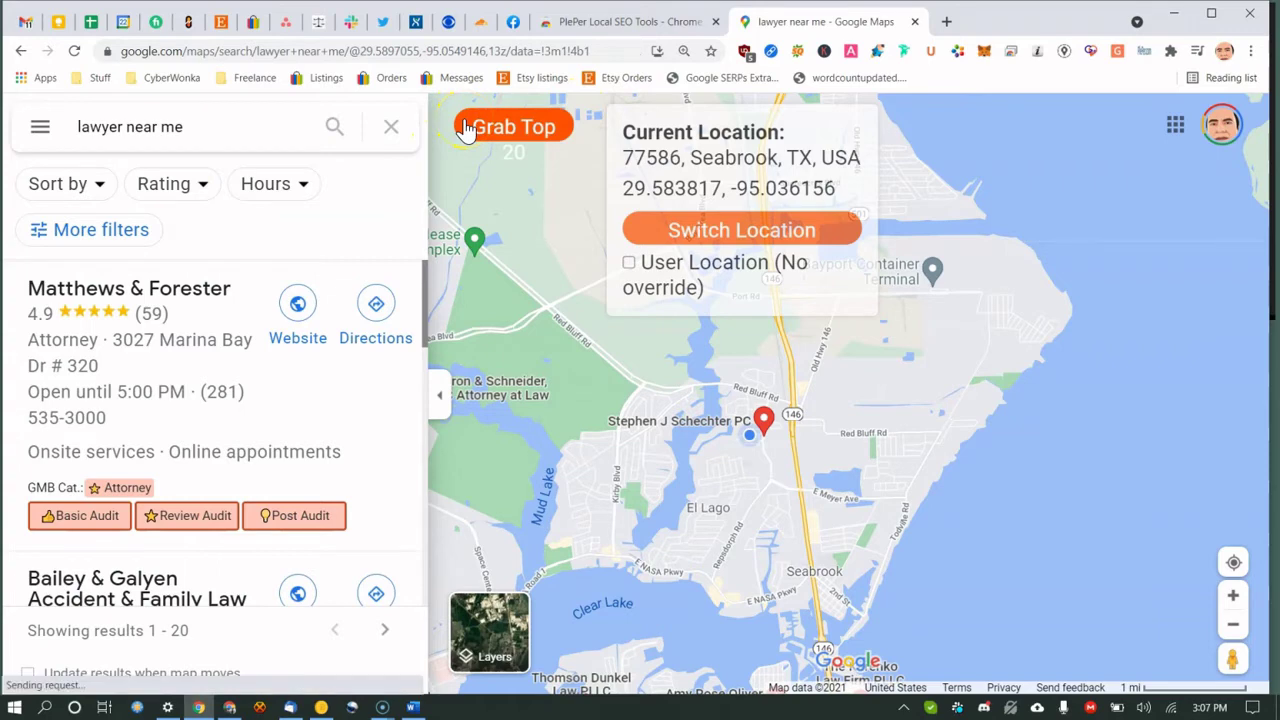
# Show GMB Crush's category analysis and grab the top 20 'lawyer near me' listings into a ranking table.
pyautogui.click(465, 130)
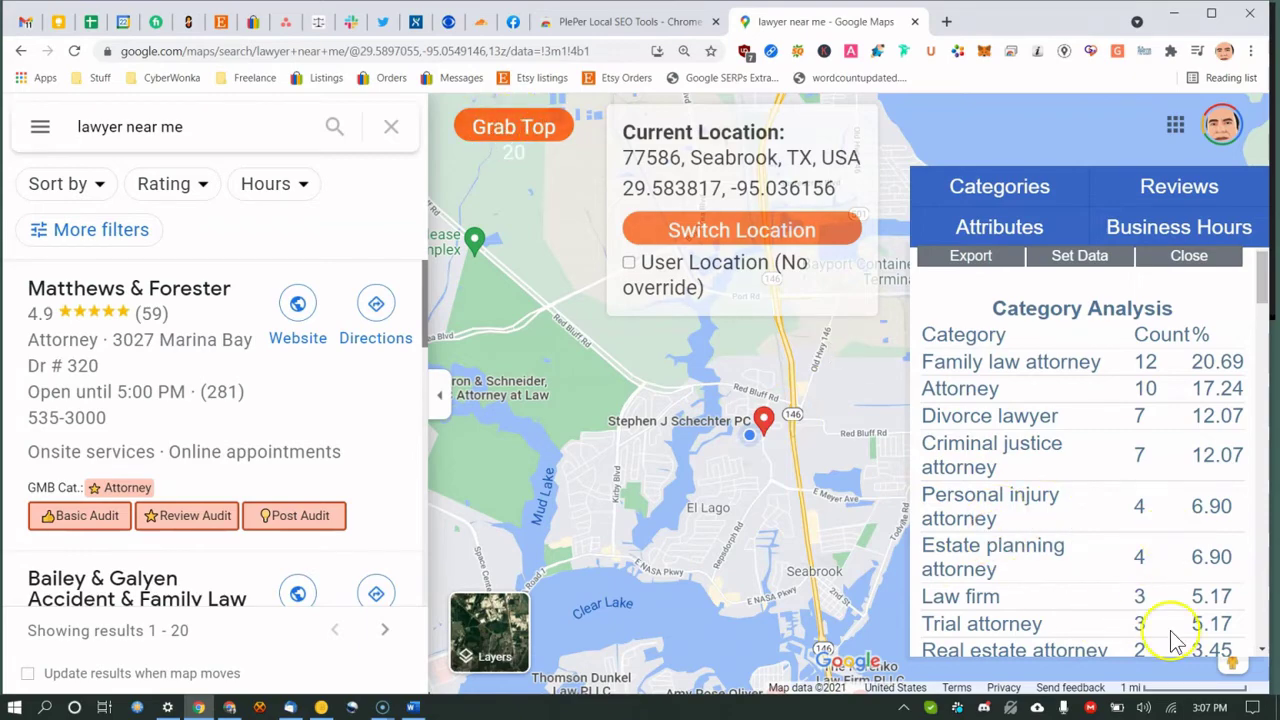
pyautogui.click(498, 128)
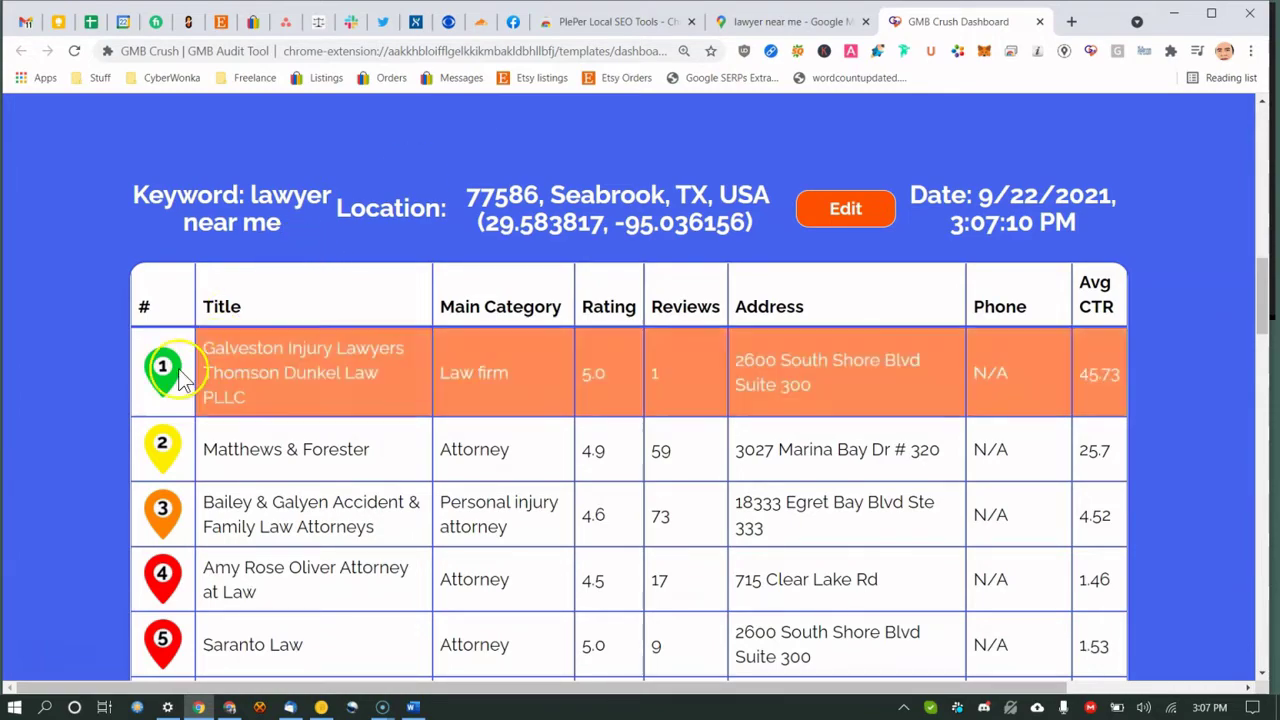
pyautogui.scroll(-6, 170, 545)
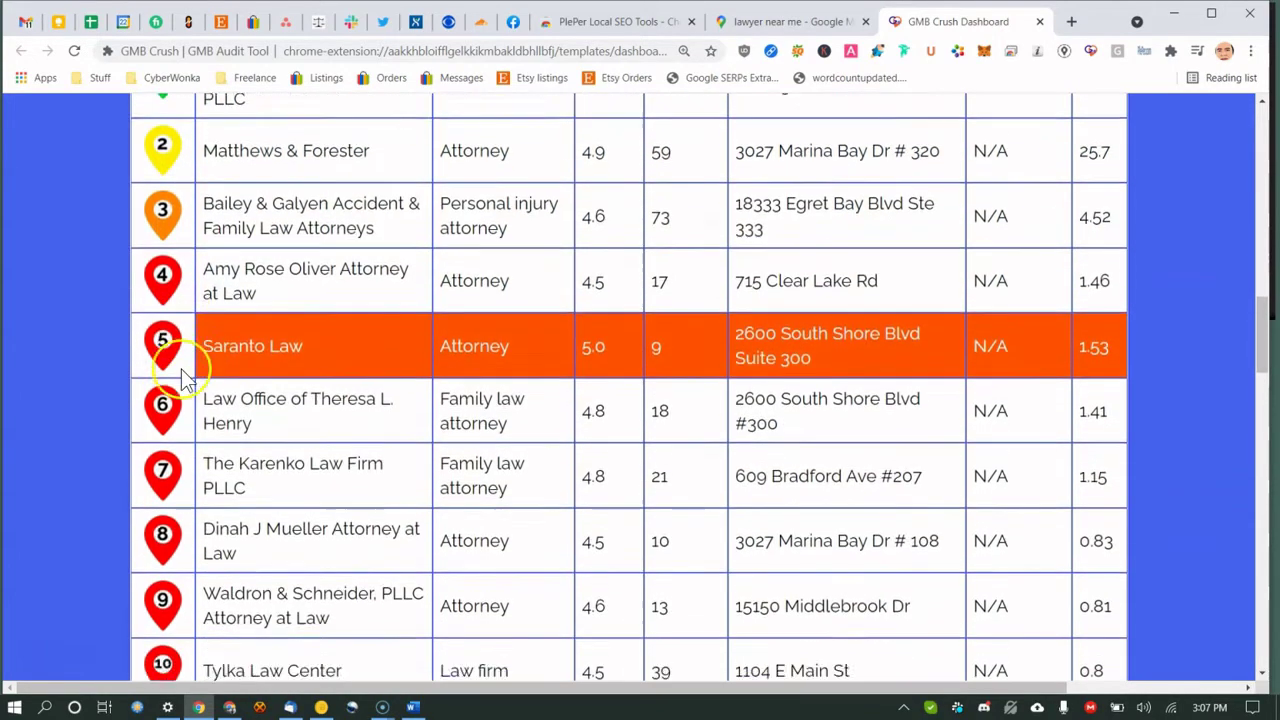
pyautogui.scroll(2, 170, 370)
pyautogui.scroll(3, 162, 328)
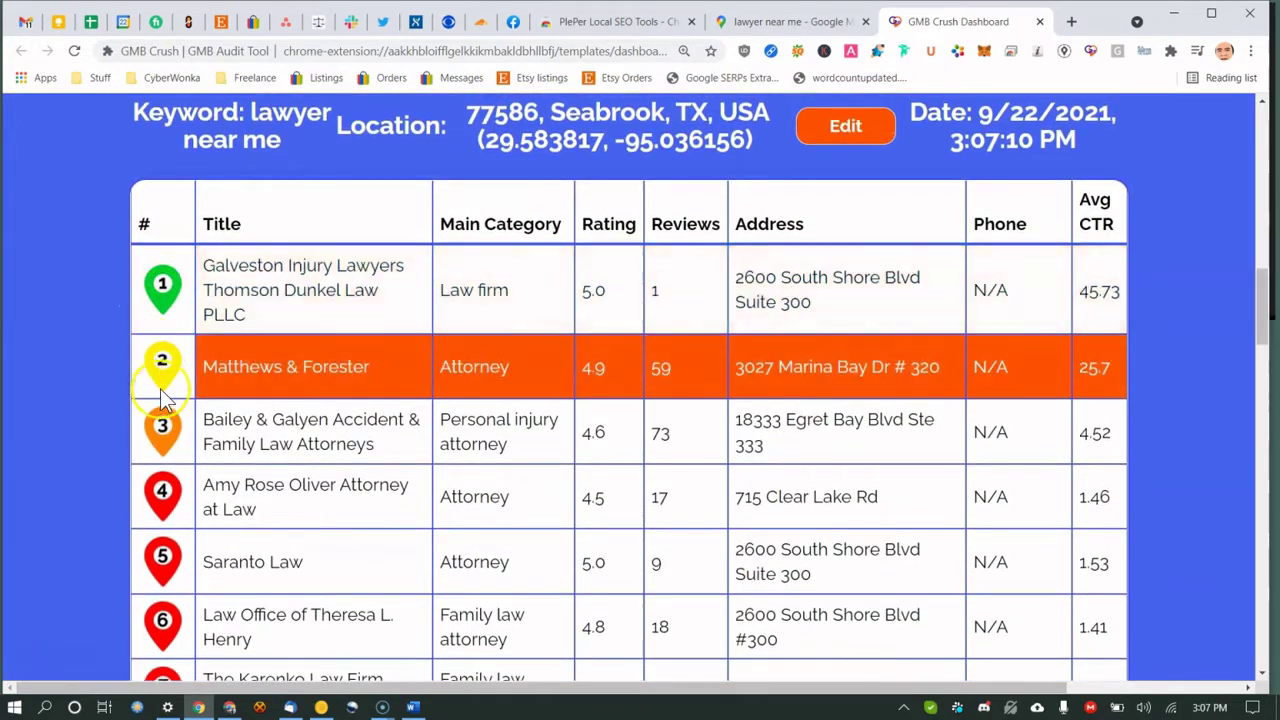
pyautogui.scroll(-2, 170, 440)
pyautogui.scroll(-1, 165, 410)
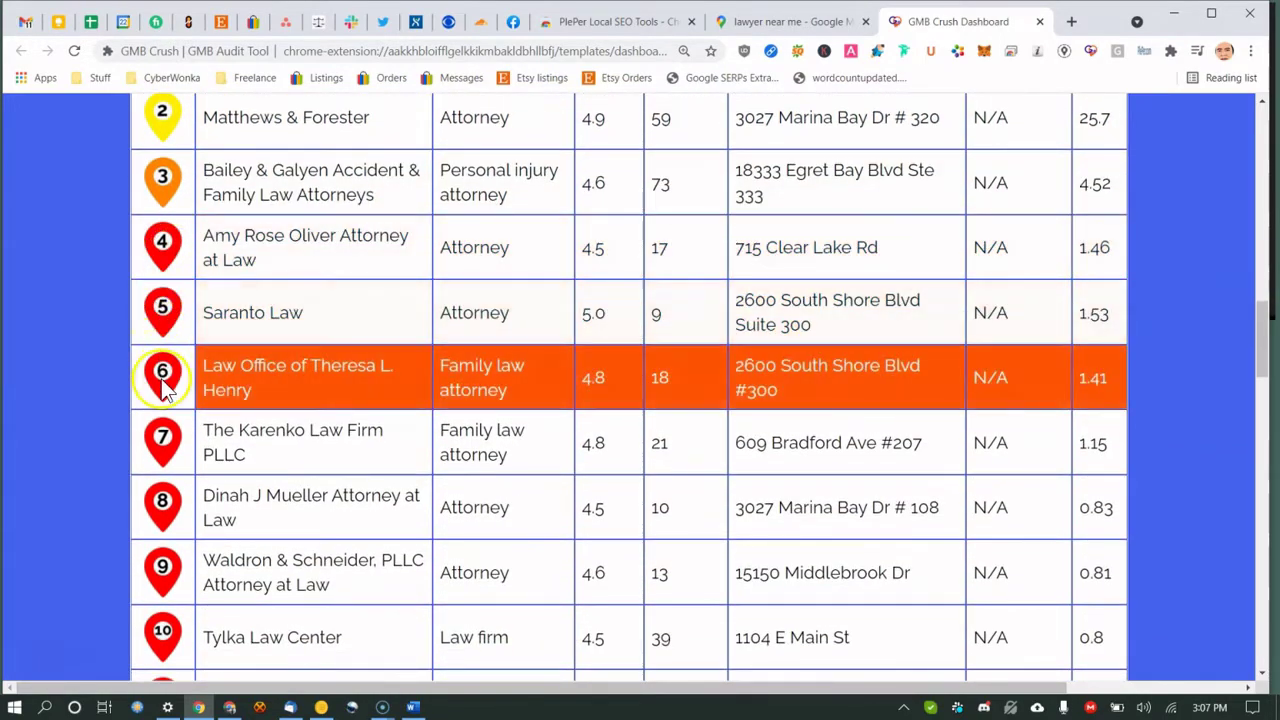
pyautogui.scroll(-7, 165, 565)
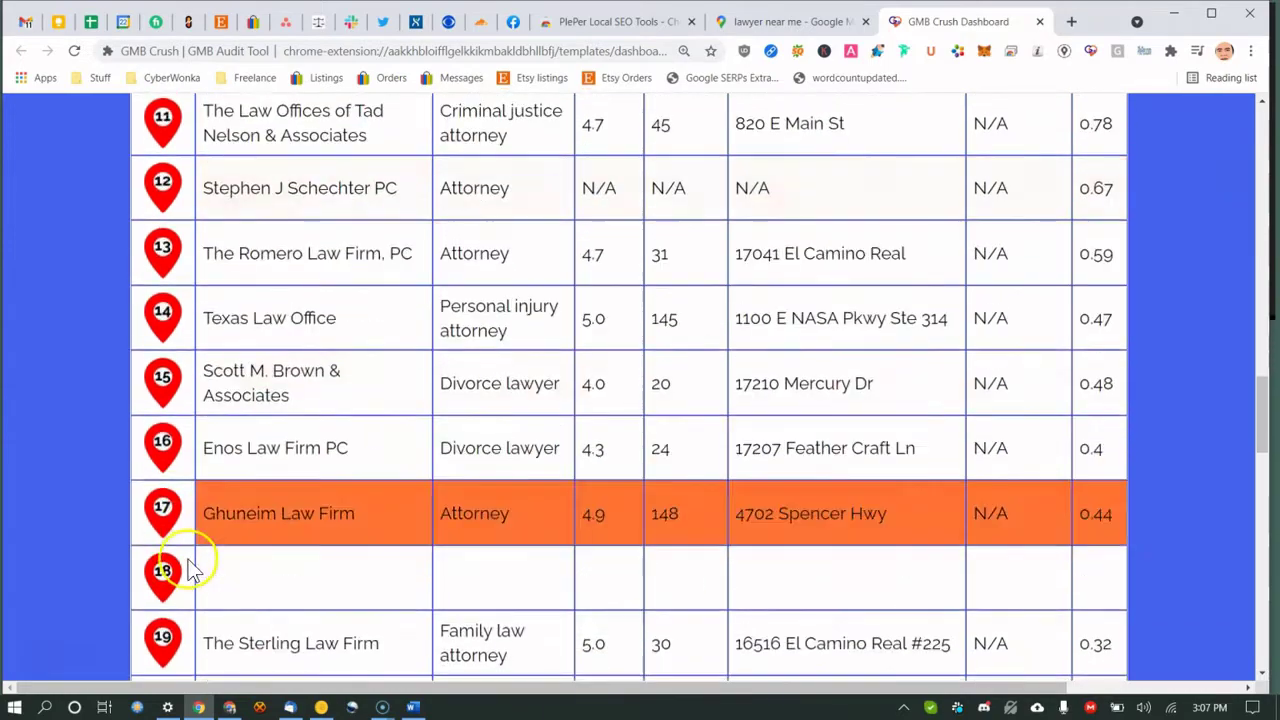
pyautogui.scroll(10, 191, 563)
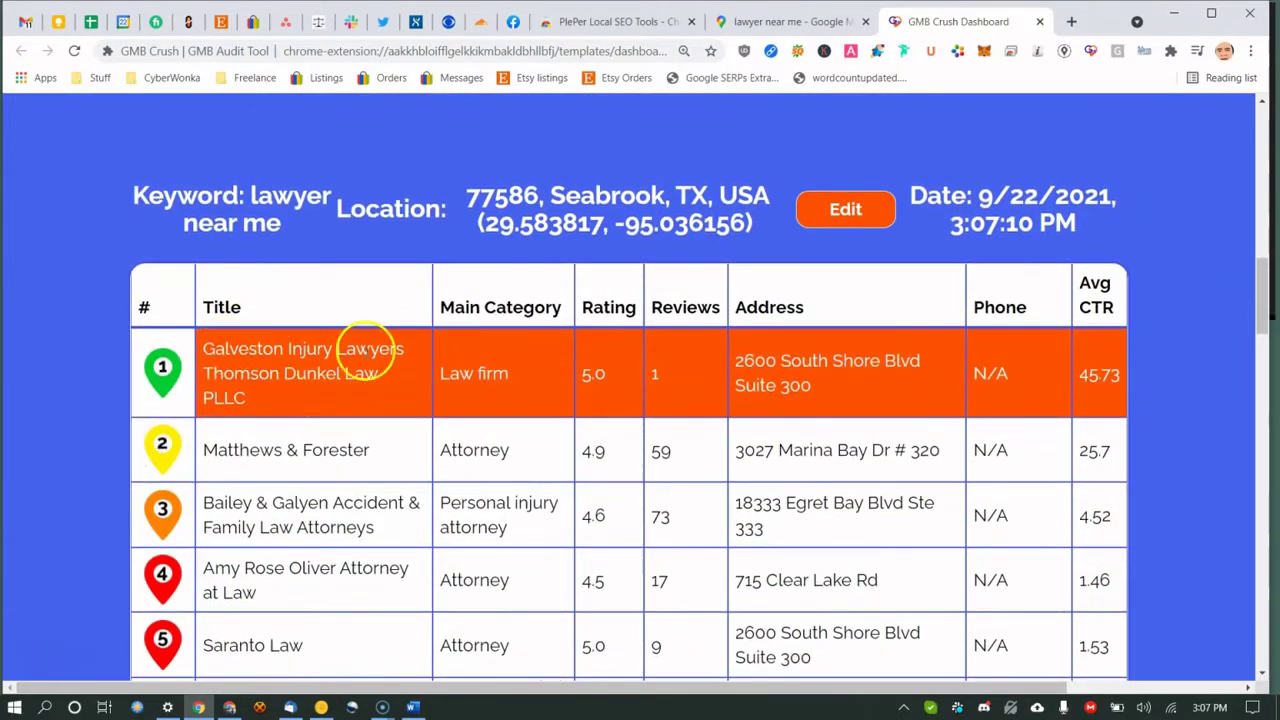
pyautogui.scroll(-2, 515, 365)
pyautogui.scroll(2, 503, 363)
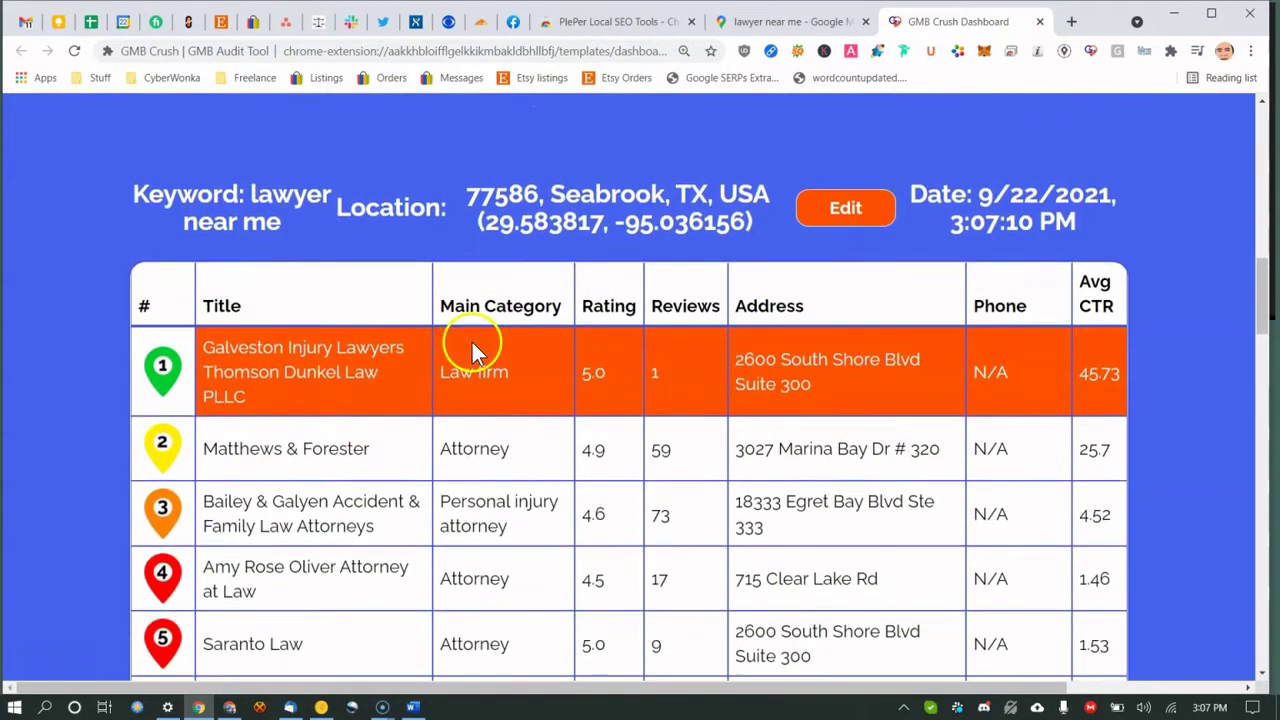
pyautogui.scroll(-4, 480, 349)
pyautogui.scroll(4, 480, 400)
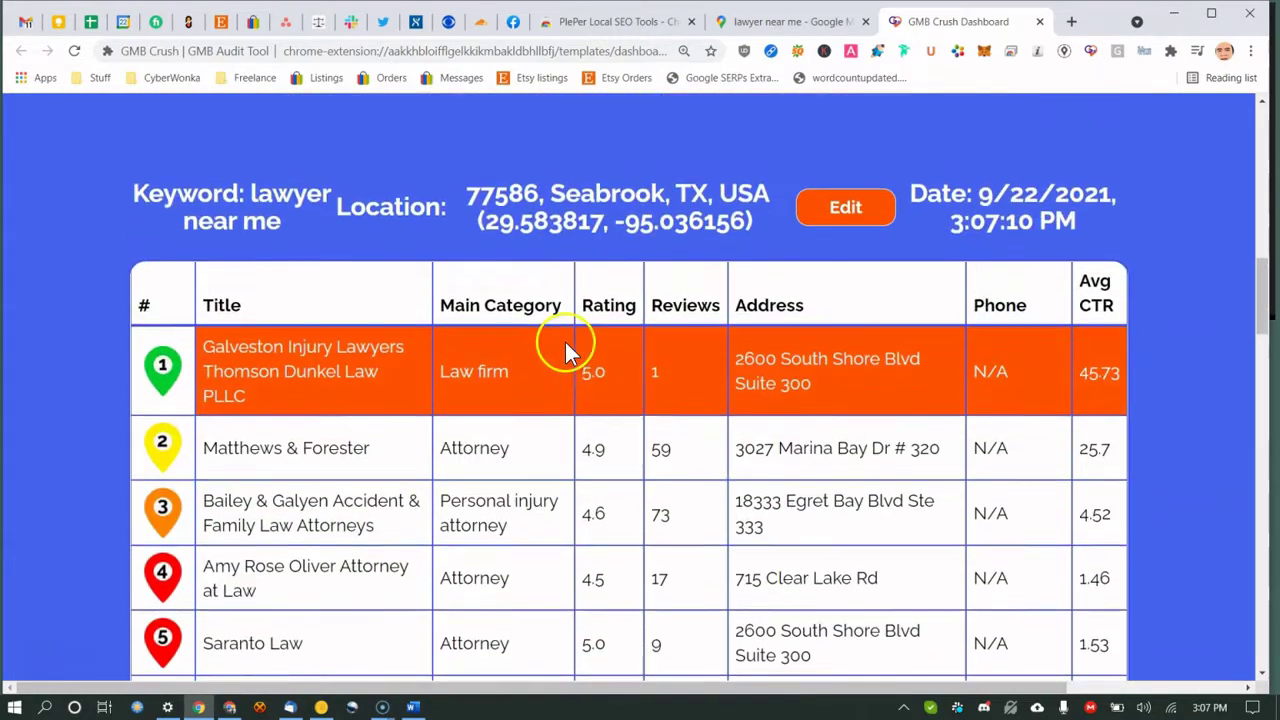
pyautogui.moveTo(591, 372); pyautogui.dragTo(605, 375)
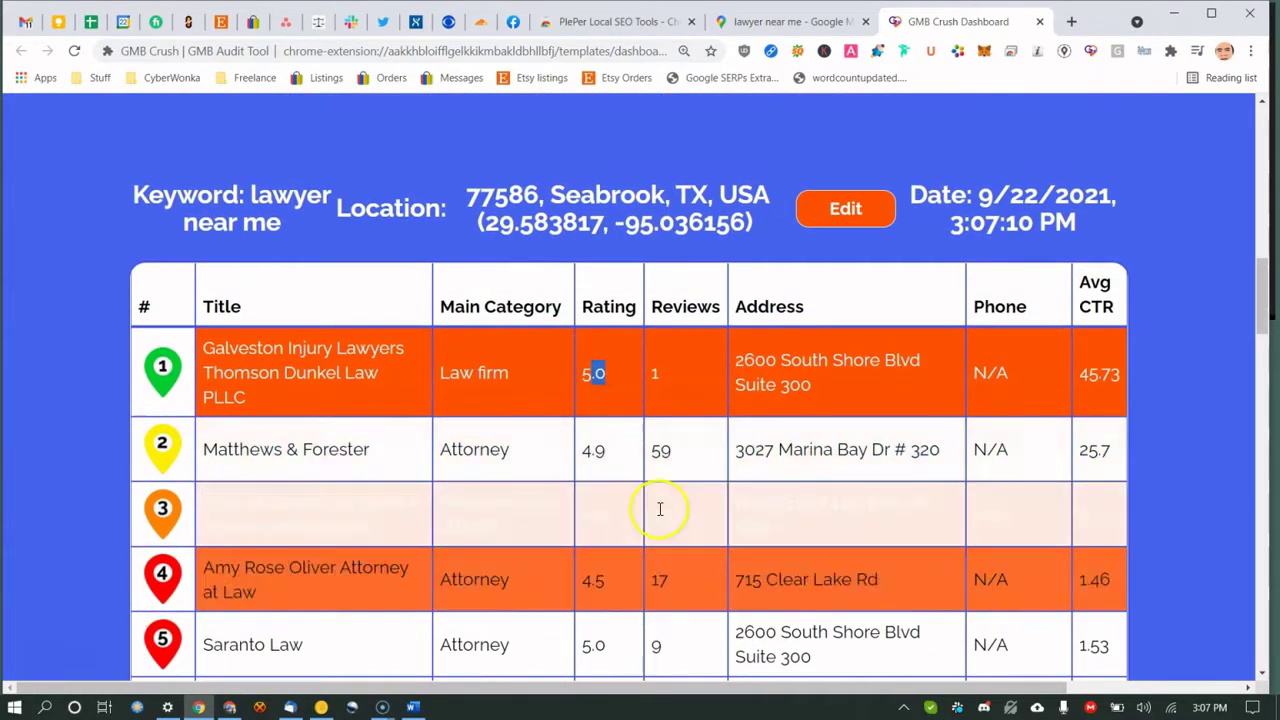
pyautogui.click(661, 381)
pyautogui.scroll(-5, 670, 390)
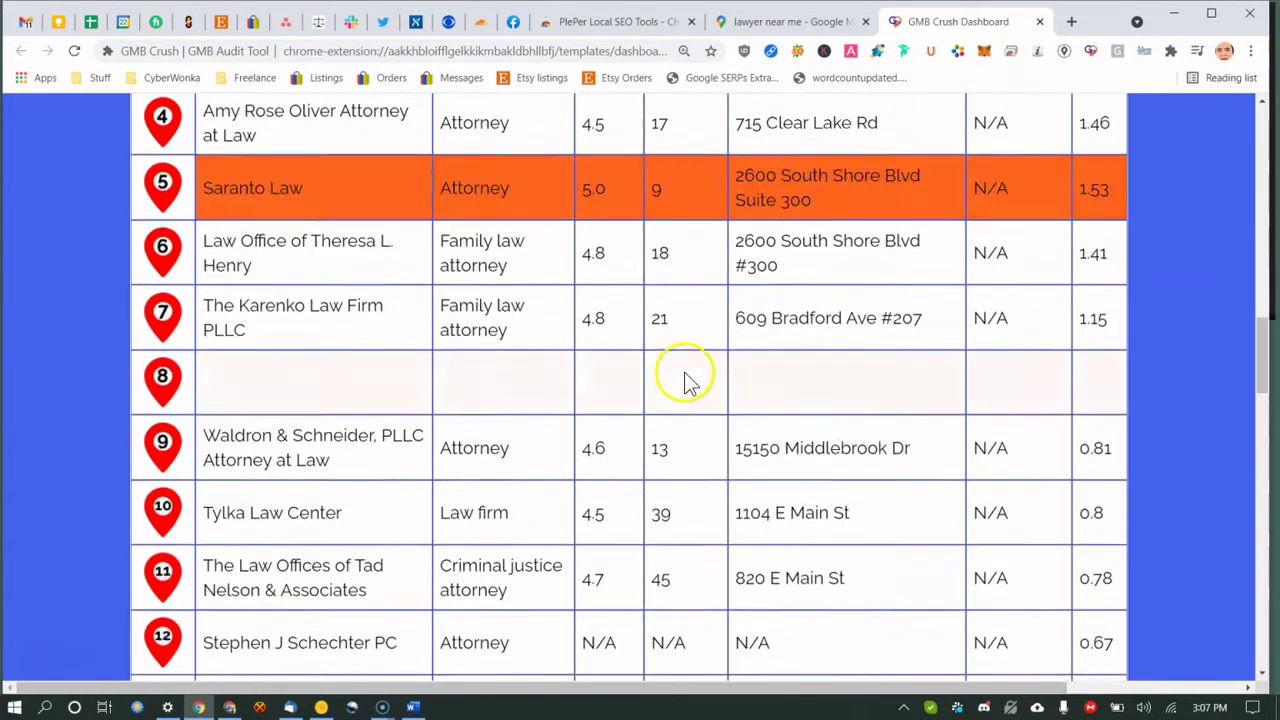
pyautogui.scroll(4, 690, 380)
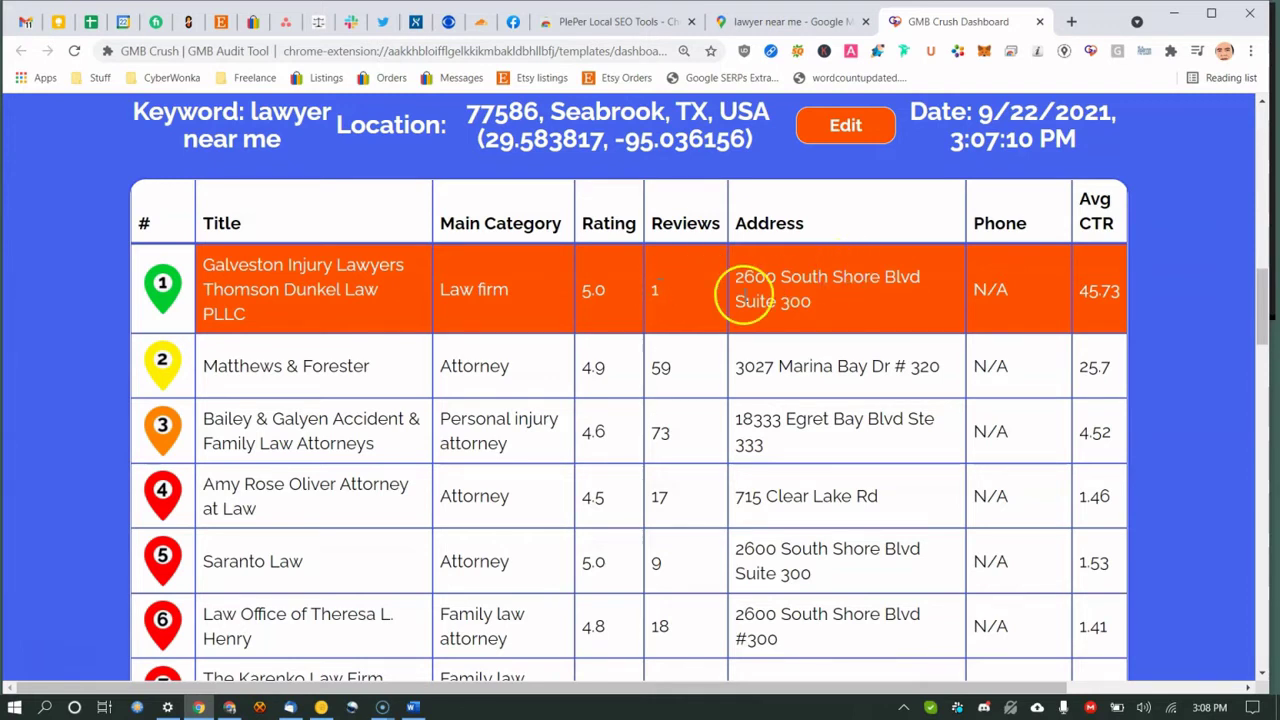
pyautogui.moveTo(745, 280); pyautogui.dragTo(784, 279)
pyautogui.click(786, 280)
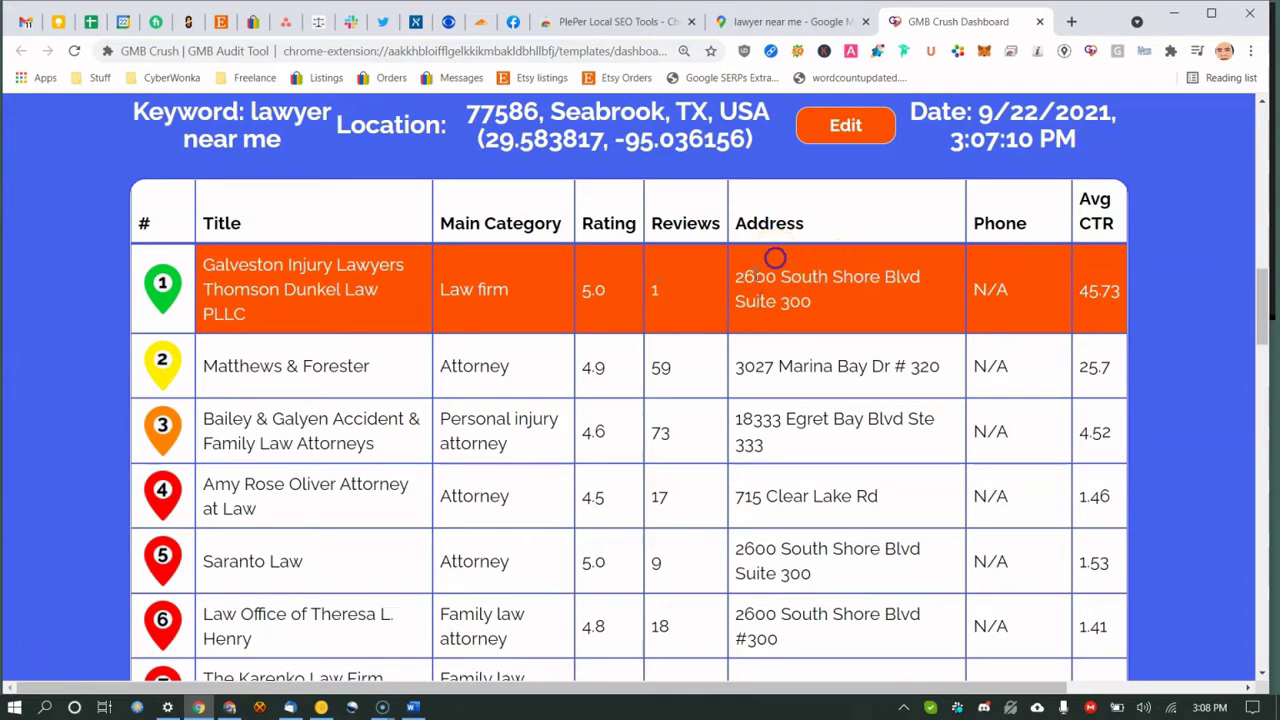
pyautogui.click(785, 276)
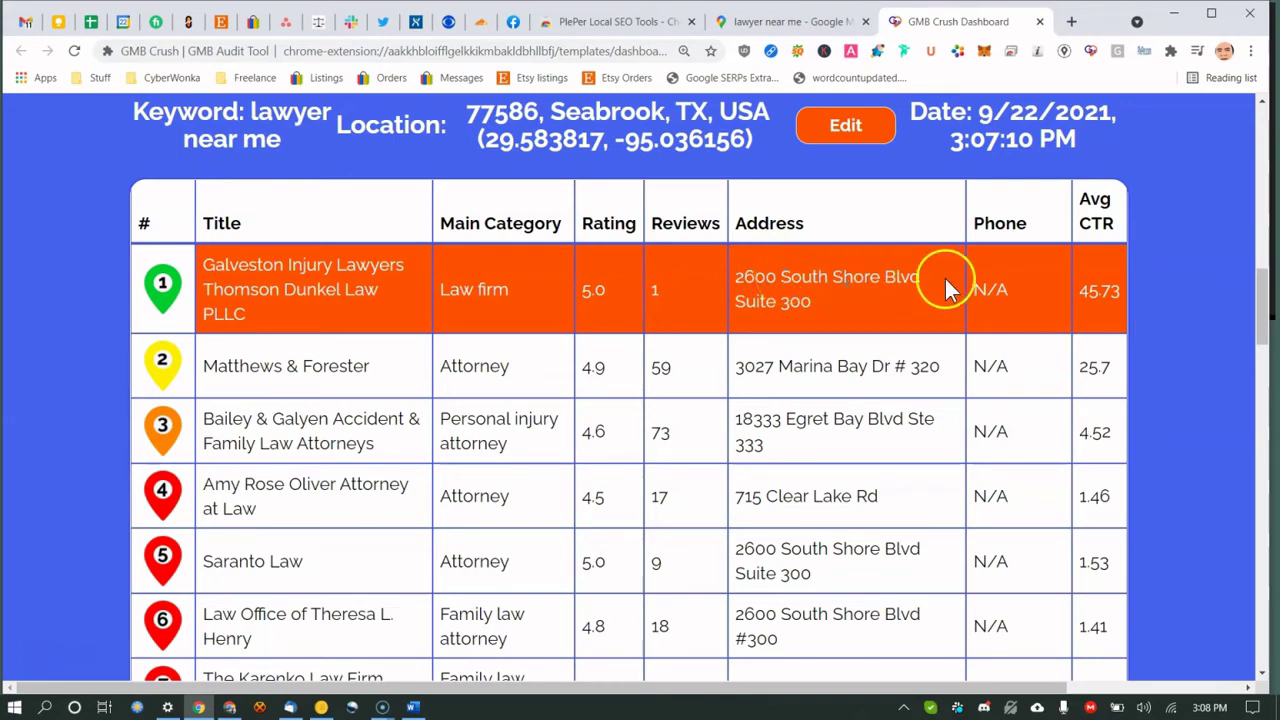
pyautogui.scroll(-1, 980, 285)
# Back in the 'lawyer near me' map results, open the Scott M. Brown & Associates divorce lawyer listing.
pyautogui.scroll(-3, 980, 285)
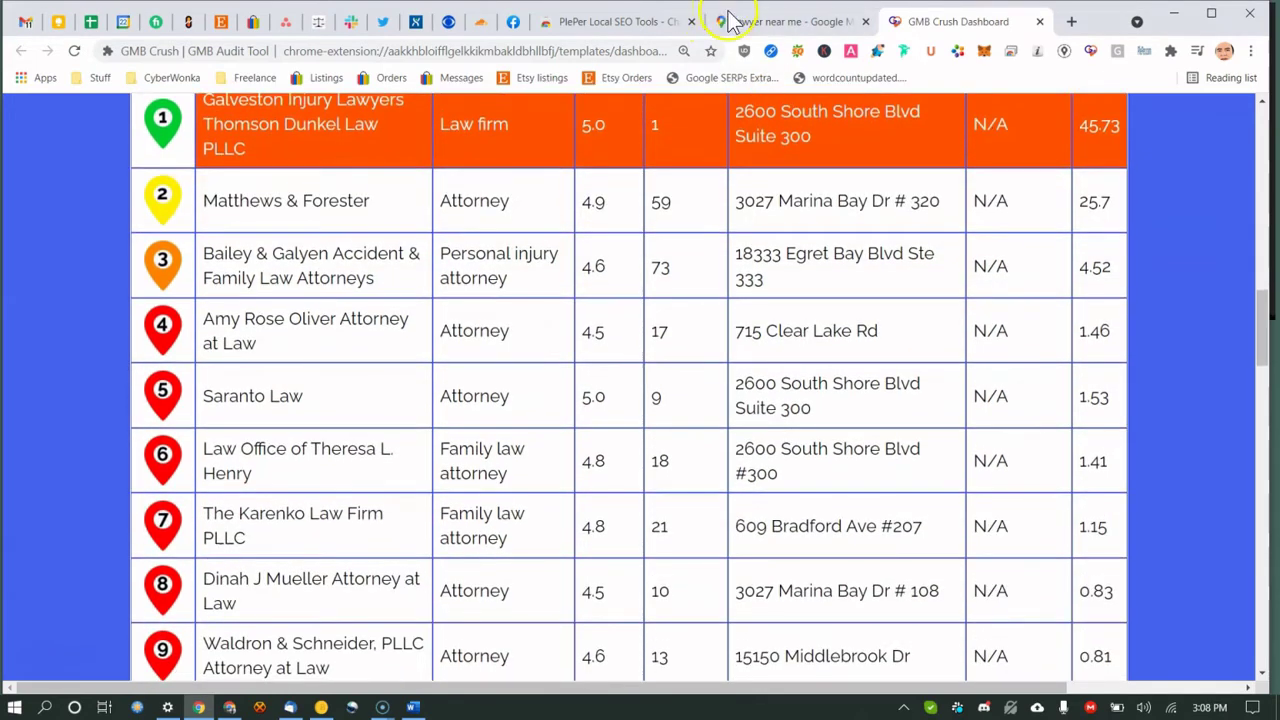
pyautogui.click(731, 21)
pyautogui.scroll(-1, 247, 350)
pyautogui.scroll(-1, 200, 365)
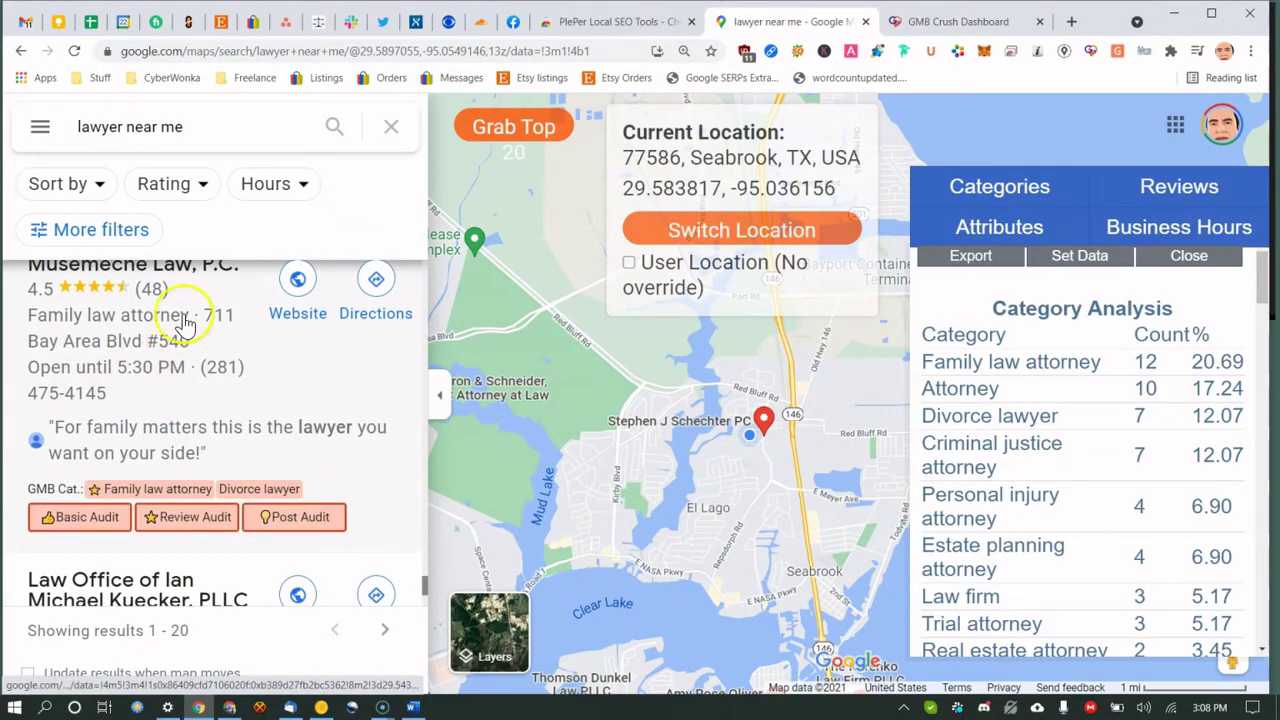
pyautogui.scroll(-2, 170, 375)
pyautogui.scroll(3, 172, 372)
pyautogui.scroll(-4, 200, 385)
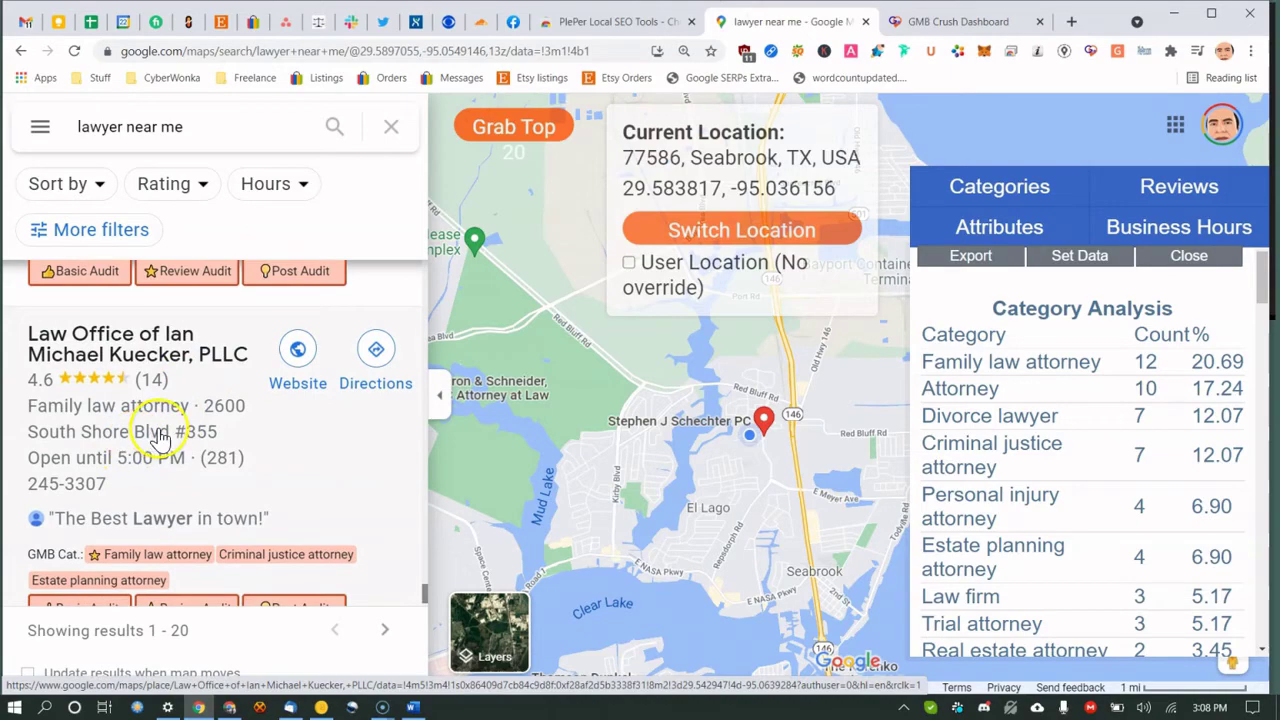
pyautogui.scroll(-1, 230, 432)
pyautogui.scroll(-5, 245, 448)
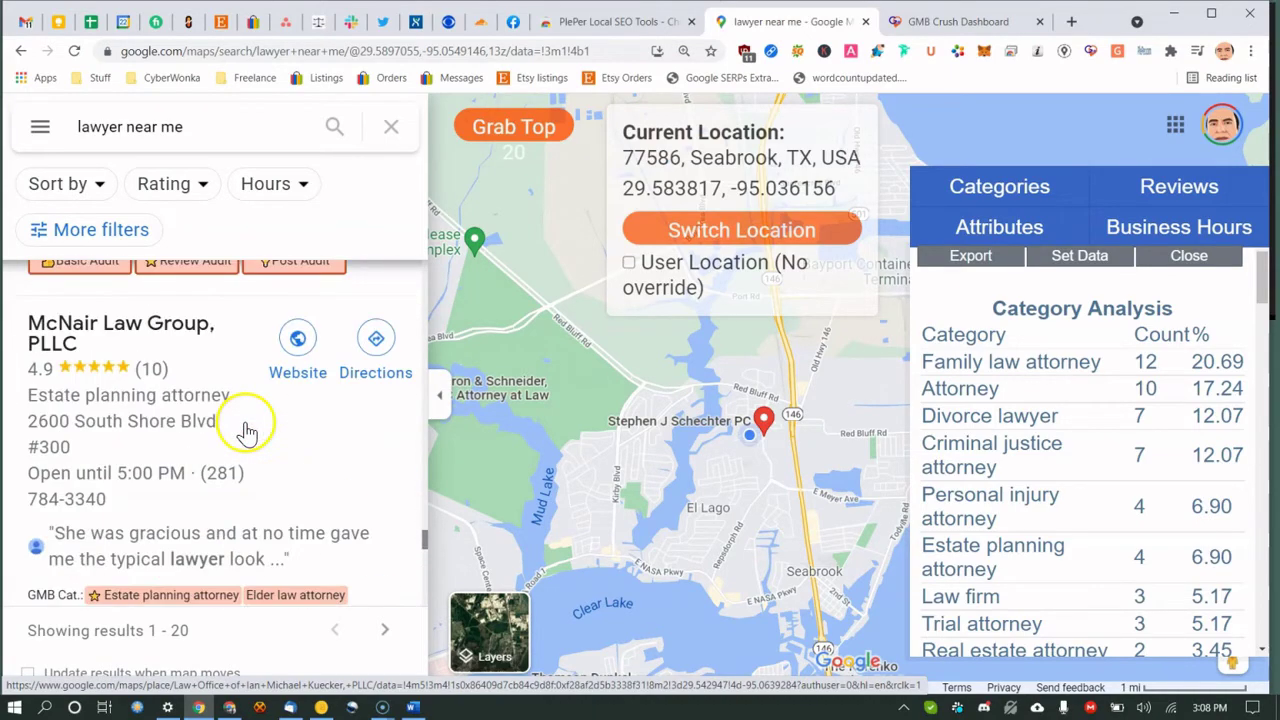
pyautogui.scroll(1, 220, 420)
pyautogui.scroll(-5, 215, 480)
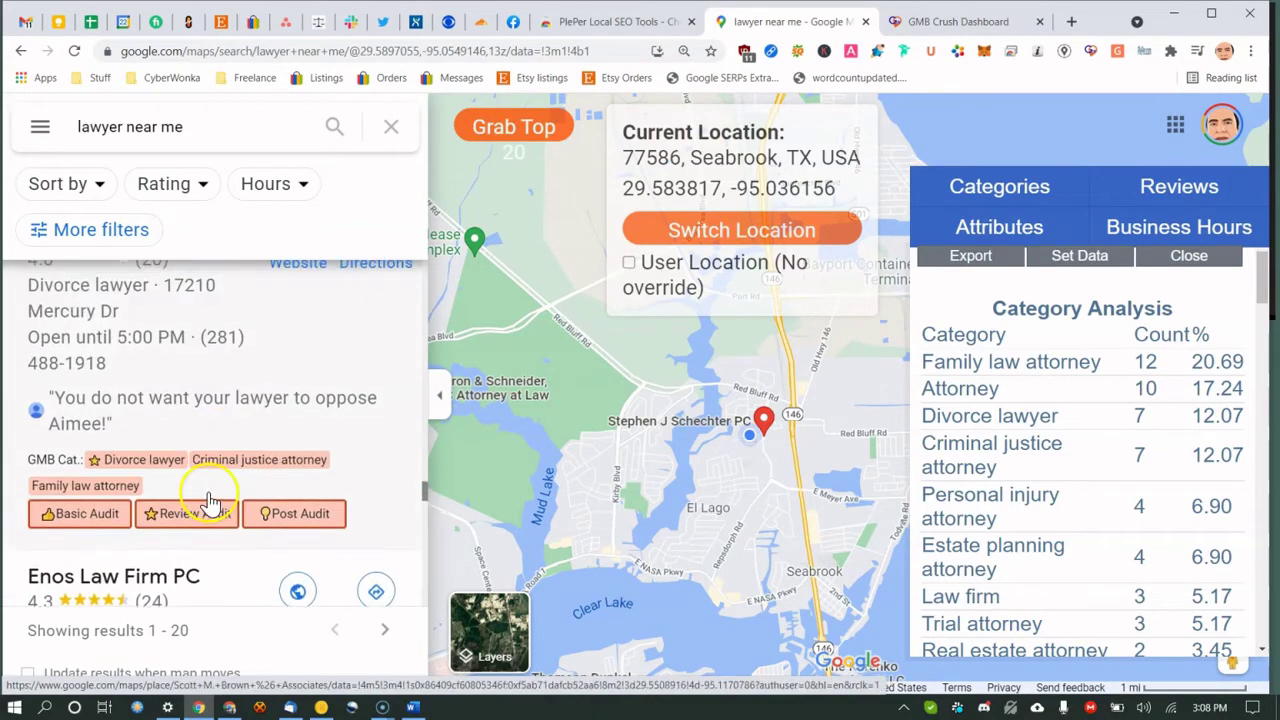
pyautogui.click(240, 372)
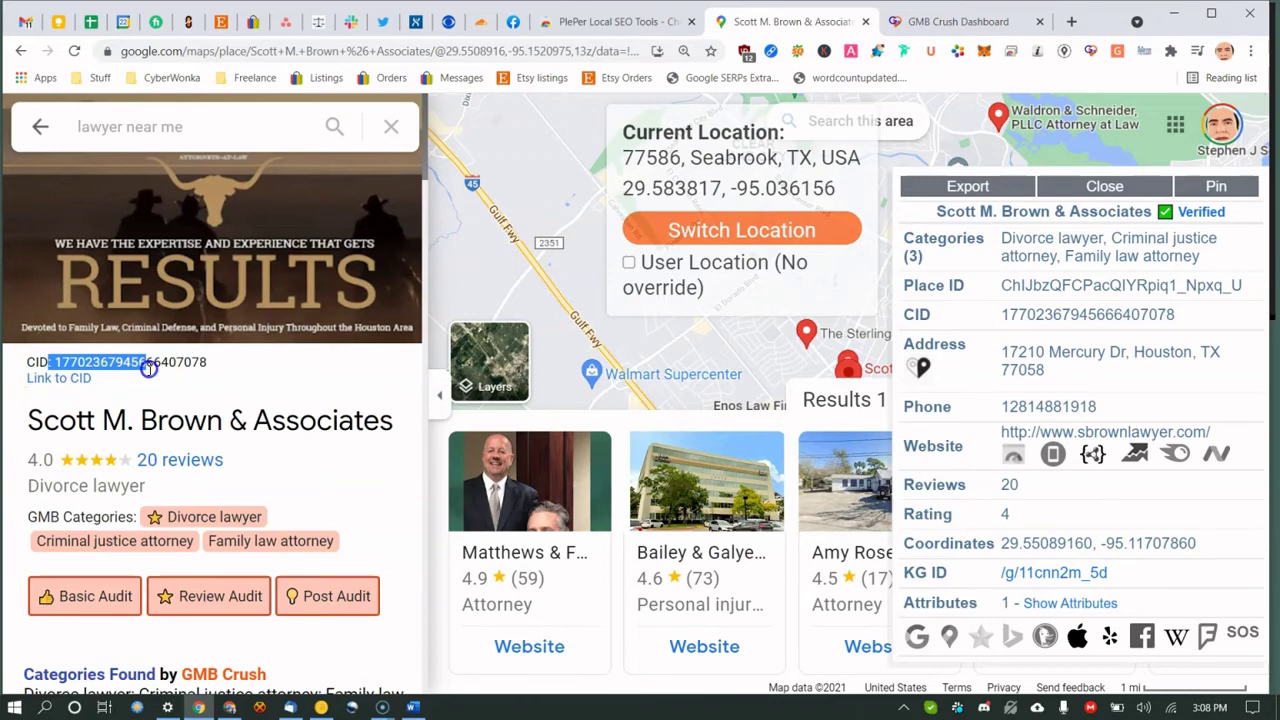
# Highlight the listing's CID number, then return to the GMB Crush Dashboard.
pyautogui.scroll(-7, 148, 369)
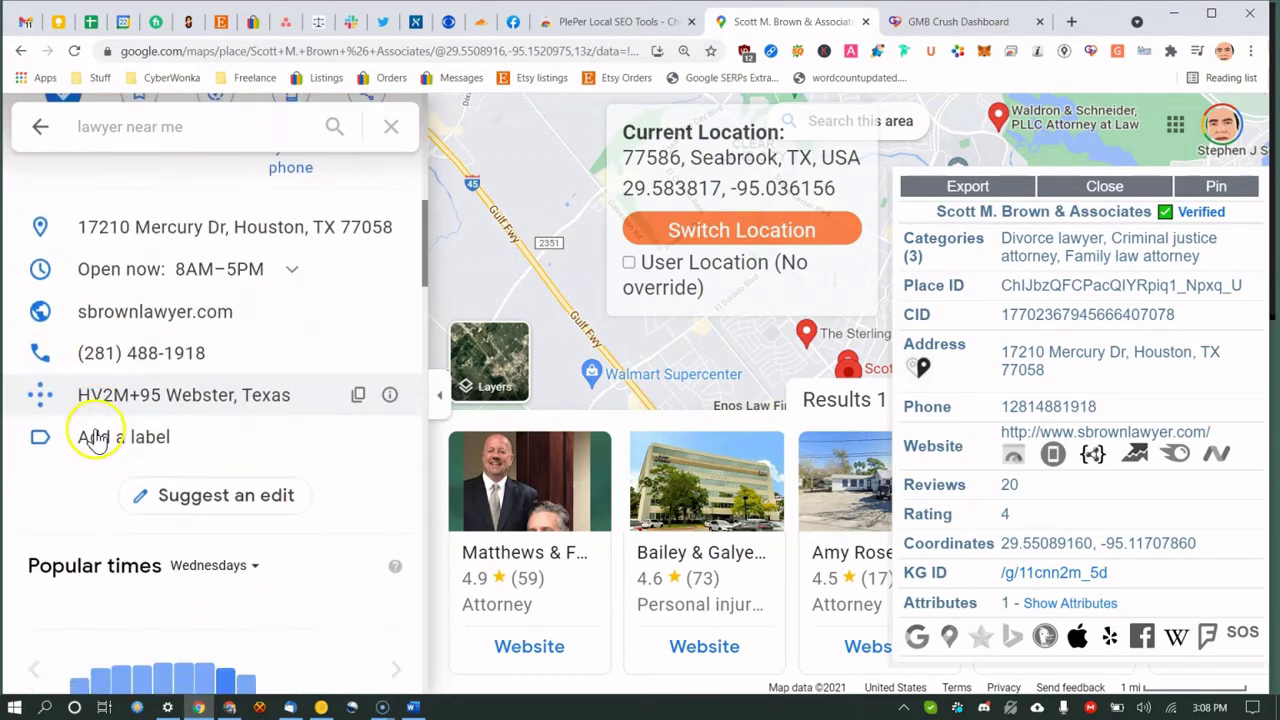
pyautogui.scroll(7, 94, 437)
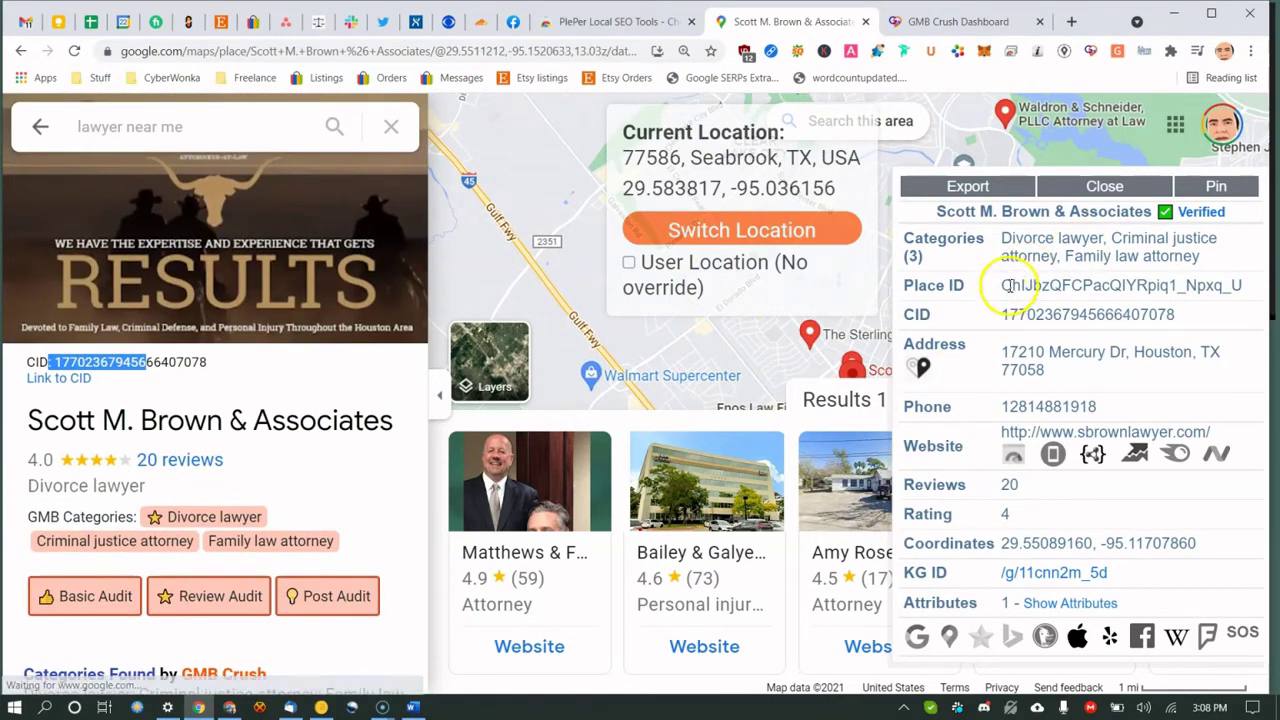
pyautogui.moveTo(1008, 314); pyautogui.dragTo(1063, 314)
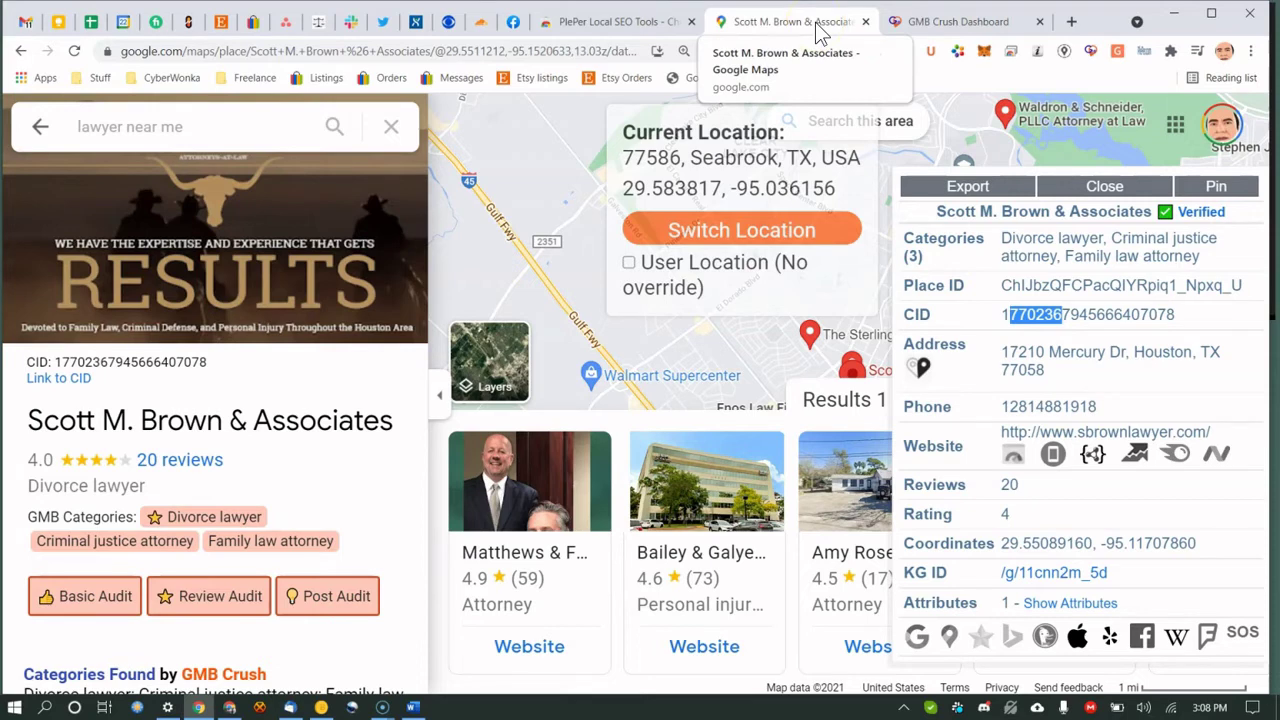
pyautogui.click(912, 24)
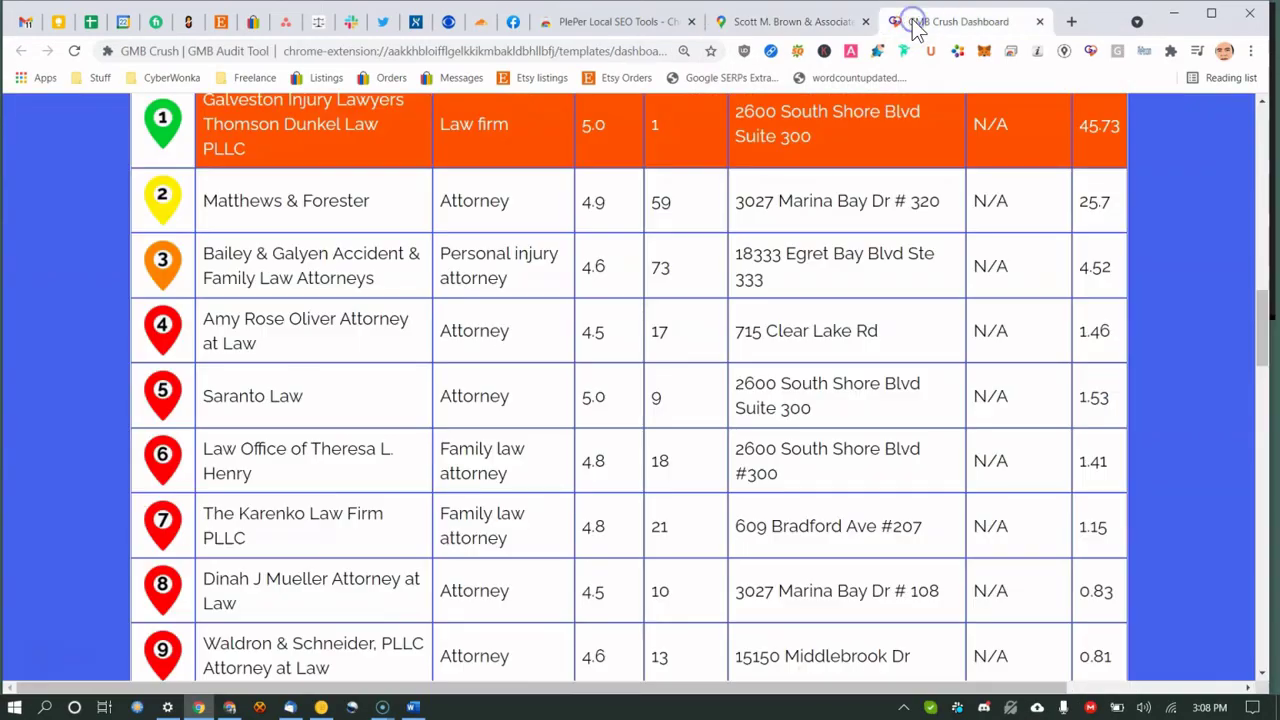
# Toggle row highlights, leaving only the top-ranked Thomson Dunkel Law PLLC row highlighted.
pyautogui.scroll(-1, 629, 297)
pyautogui.scroll(3, 925, 305)
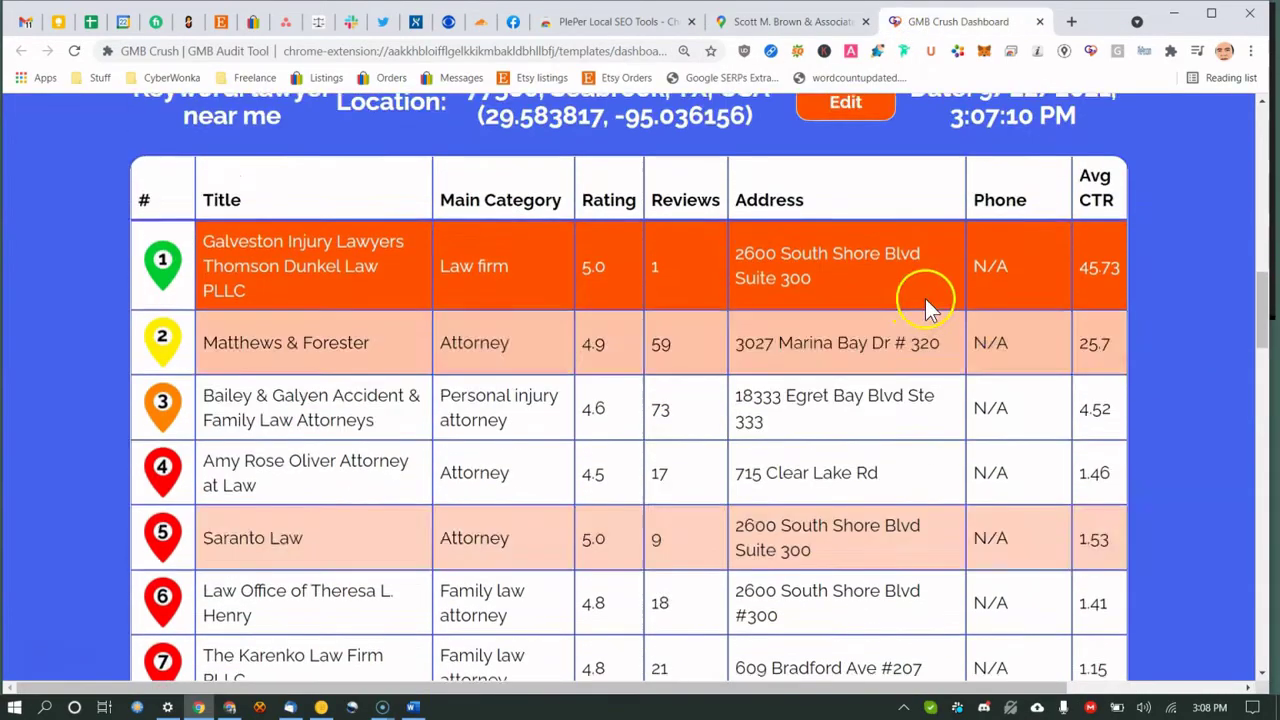
pyautogui.scroll(1, 1000, 310)
pyautogui.scroll(-5, 700, 280)
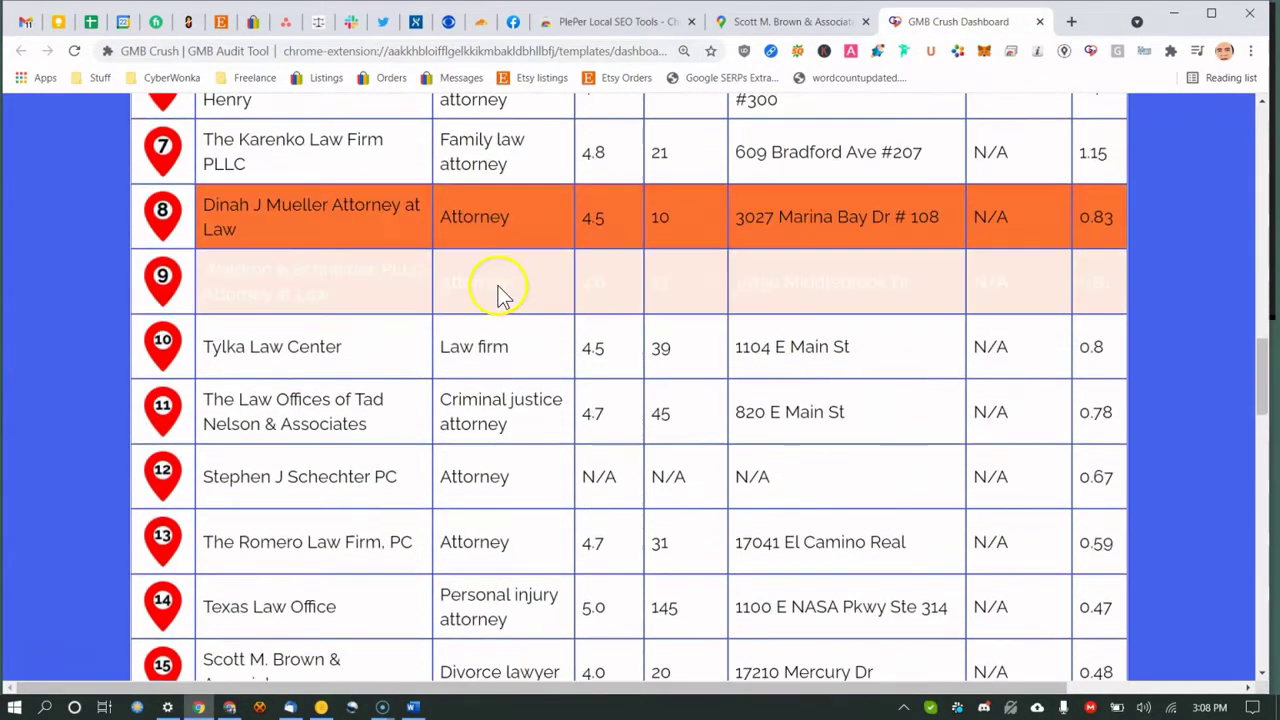
pyautogui.scroll(-7, 329, 343)
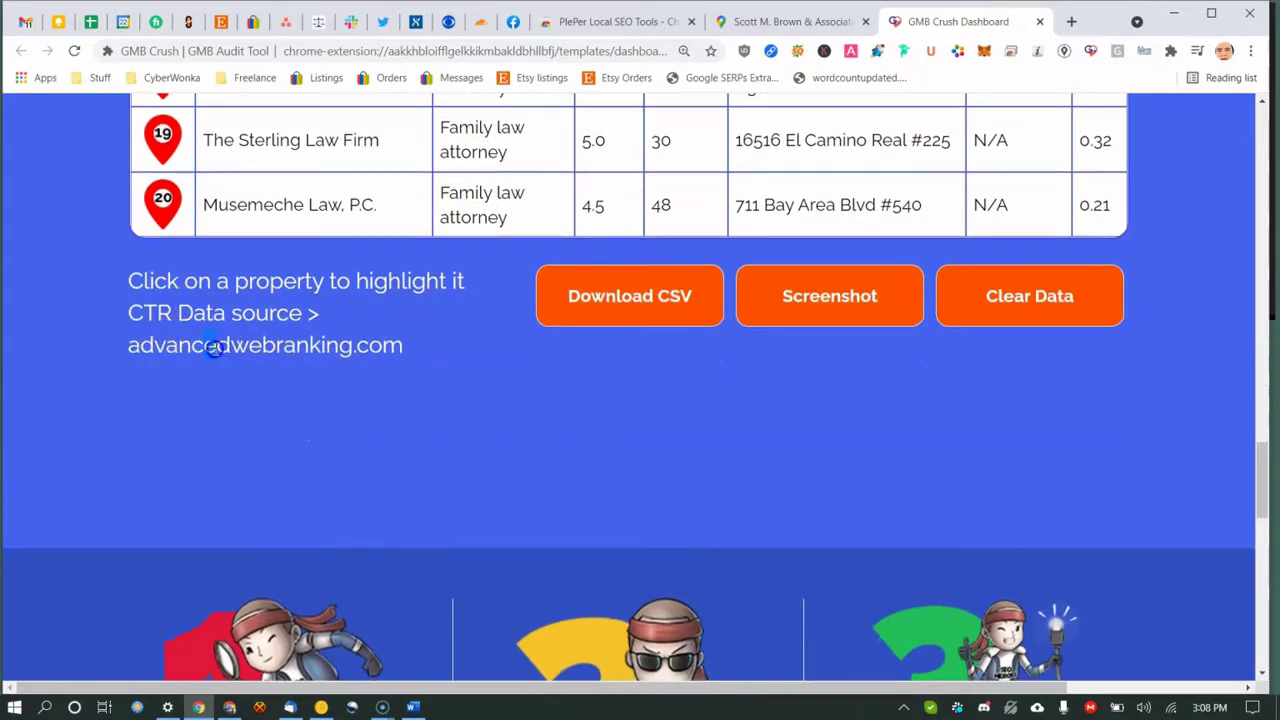
pyautogui.scroll(9, 566, 409)
pyautogui.click(990, 375)
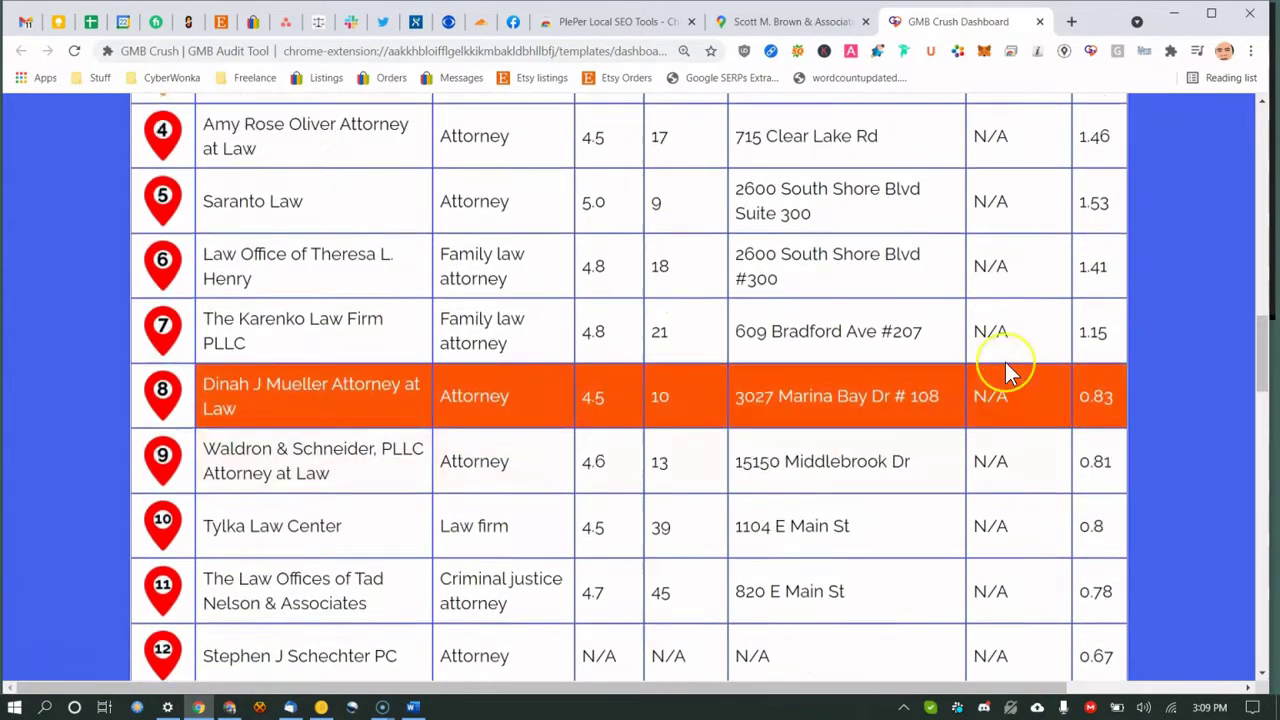
pyautogui.scroll(3, 1005, 362)
pyautogui.click(1005, 362)
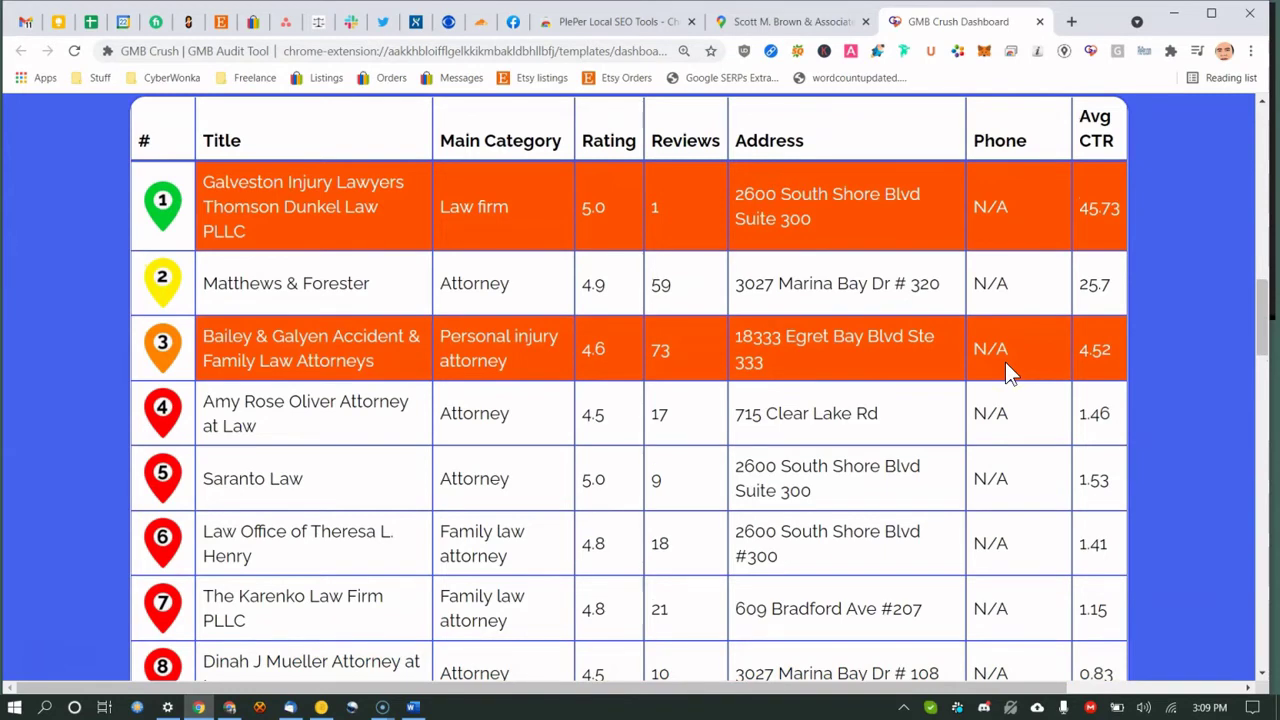
pyautogui.click(1075, 229)
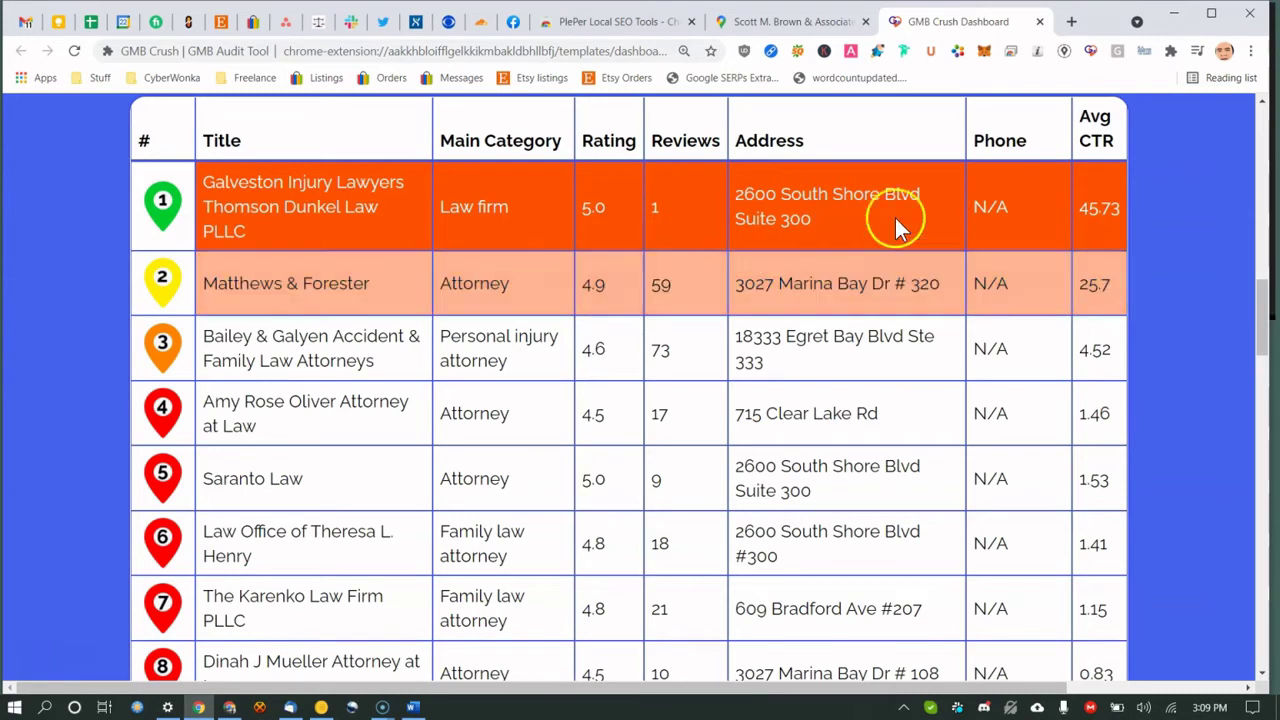
pyautogui.click(1085, 245)
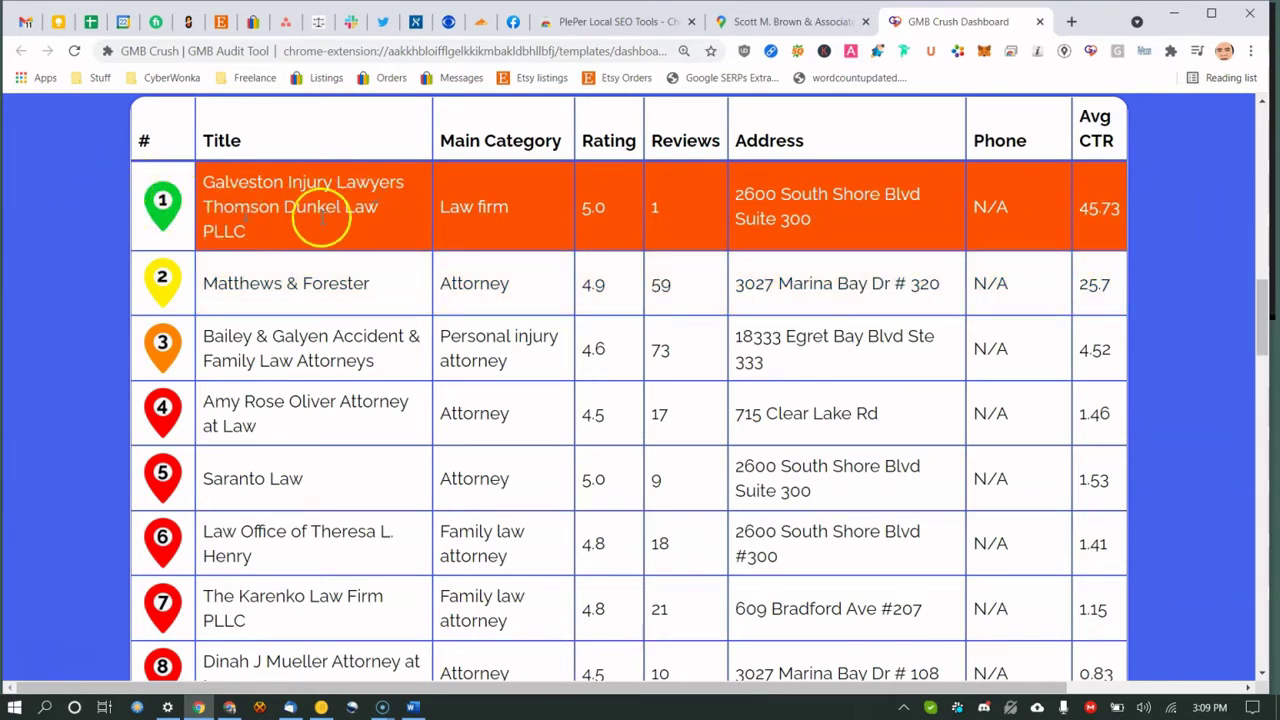
# Select the Avg CTR values 45.73, 25.7 and 4.52 in the top rows.
pyautogui.moveTo(1078, 208); pyautogui.dragTo(1097, 203)
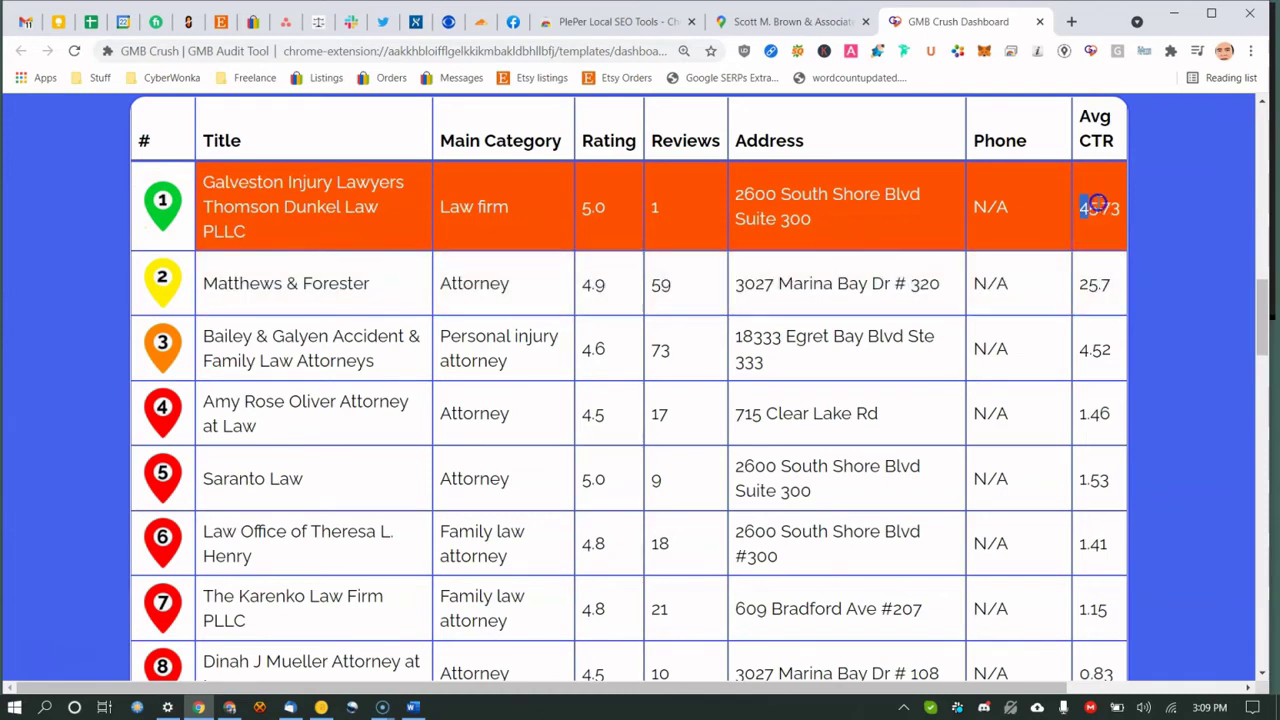
pyautogui.moveTo(1080, 285); pyautogui.dragTo(1104, 288)
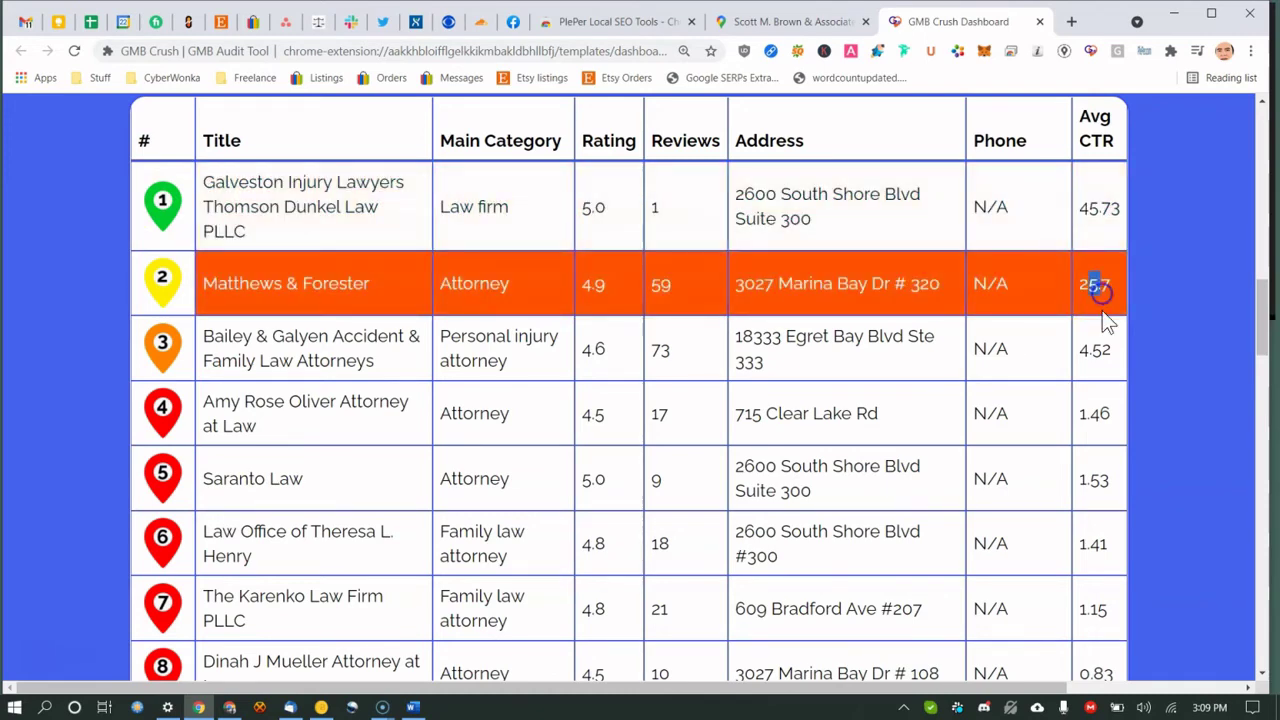
pyautogui.moveTo(1080, 350); pyautogui.dragTo(1100, 355)
pyautogui.scroll(-5, 1100, 352)
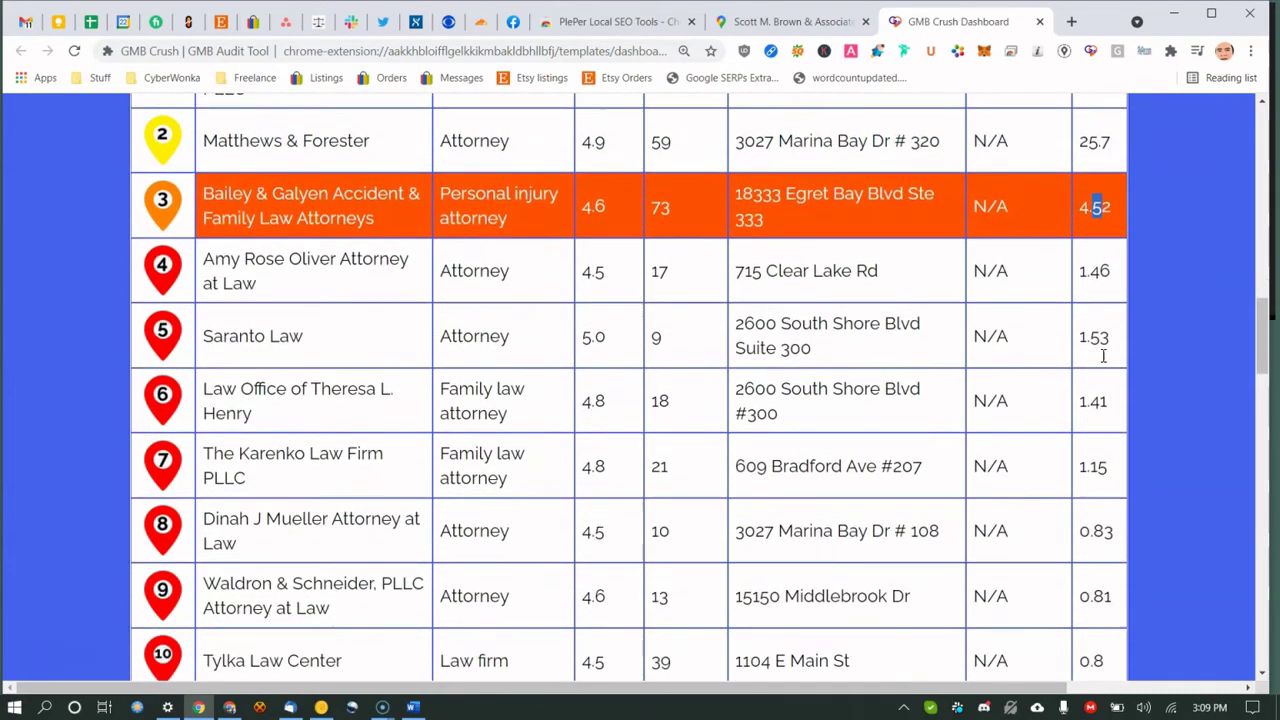
pyautogui.scroll(6, 1100, 400)
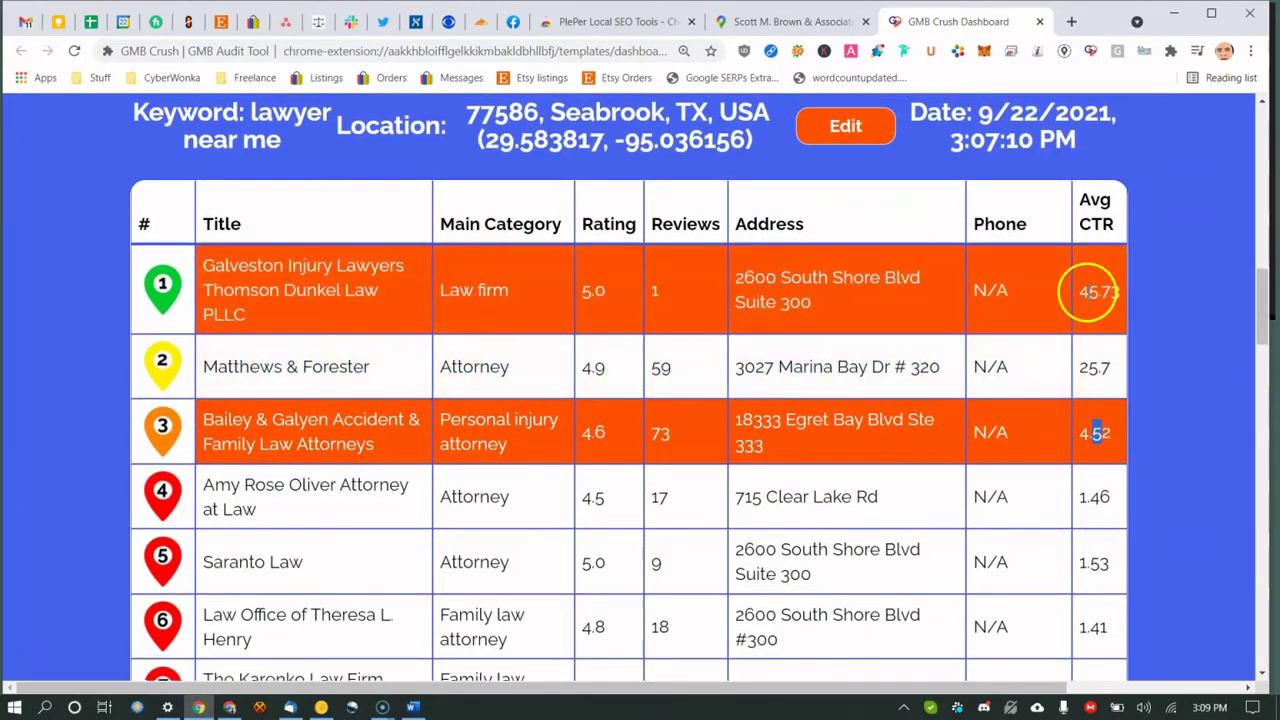
pyautogui.moveTo(1088, 291); pyautogui.dragTo(1097, 291)
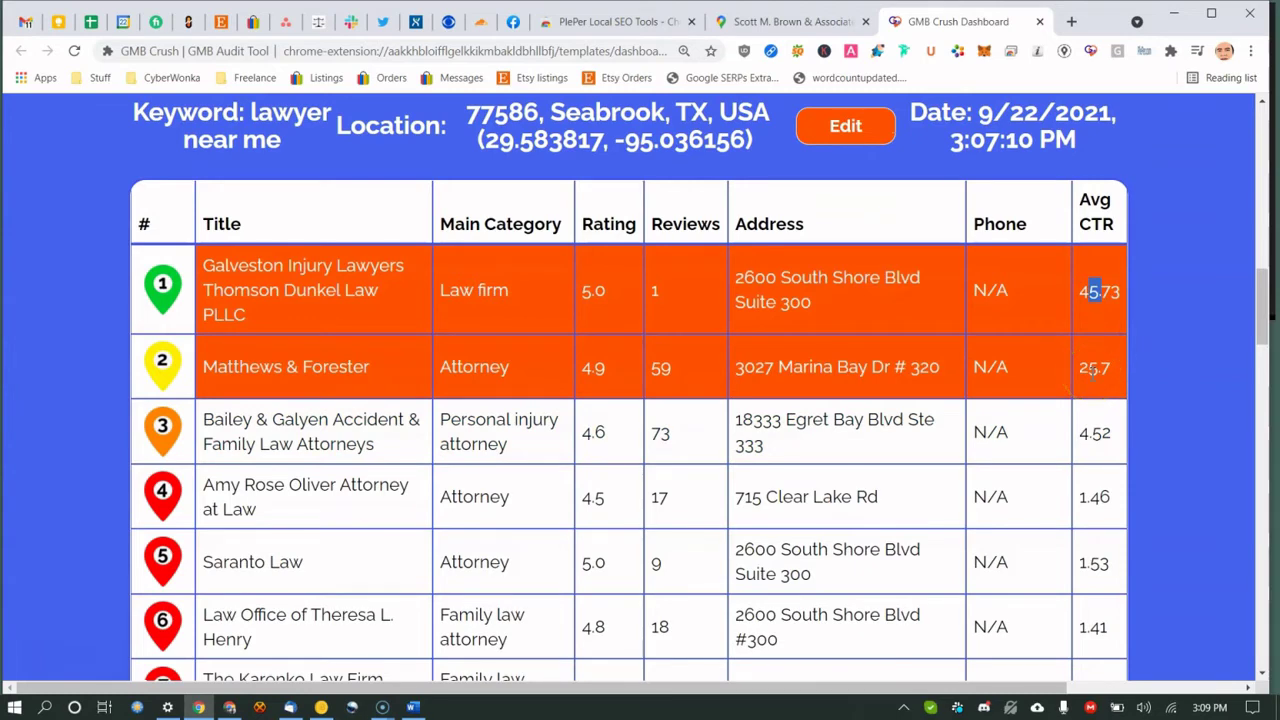
pyautogui.scroll(3, 677, 323)
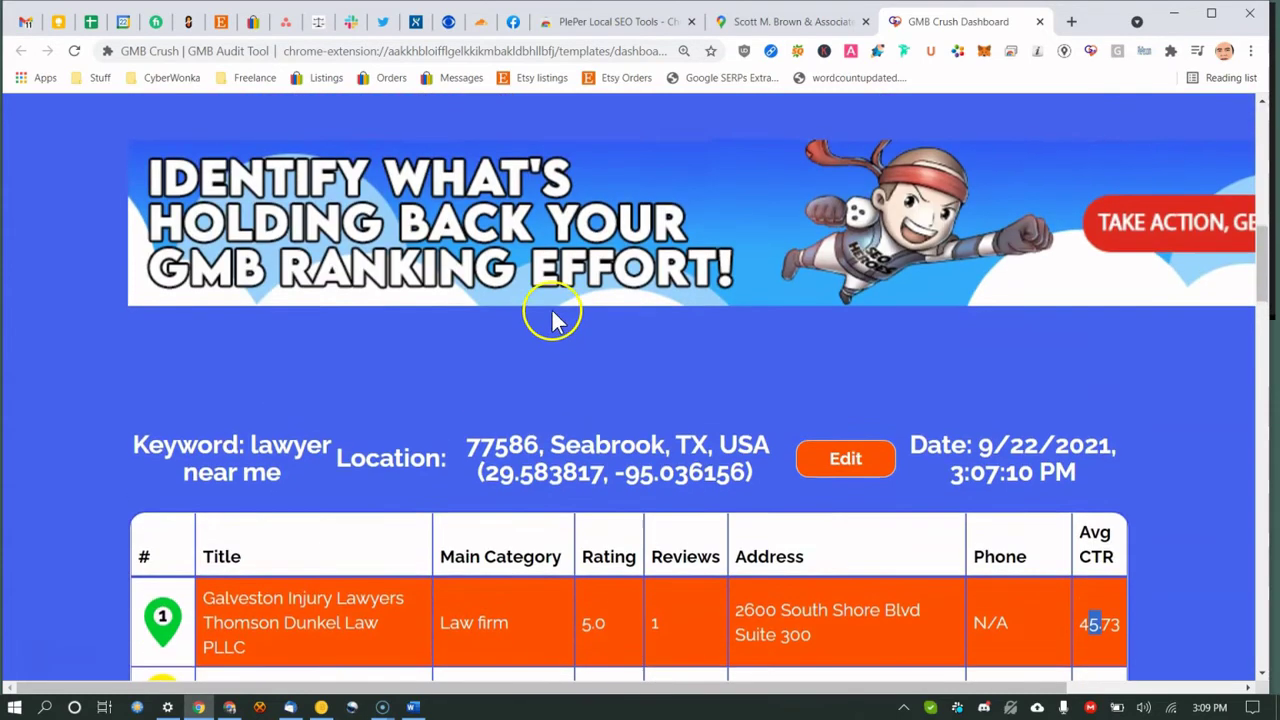
# Turn the location header into editable address, latitude and longitude fields, then scroll to row #20.
pyautogui.moveTo(122, 458); pyautogui.dragTo(280, 490)
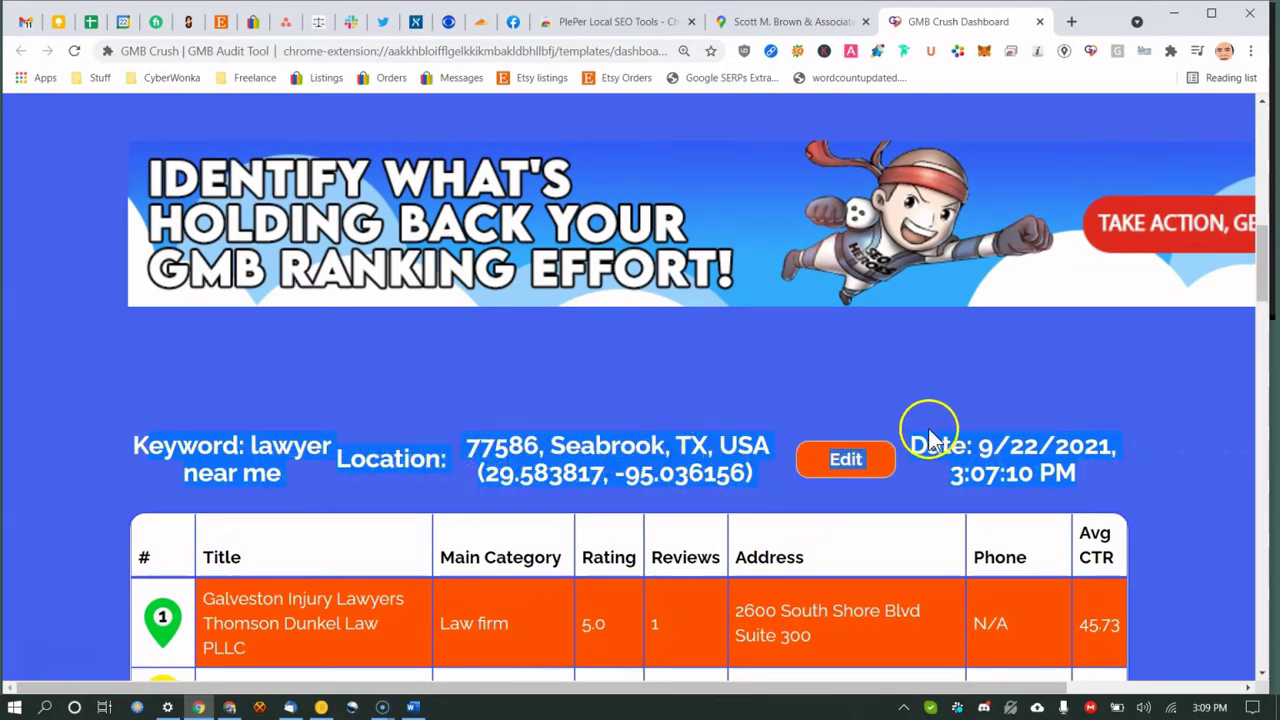
pyautogui.click(845, 458)
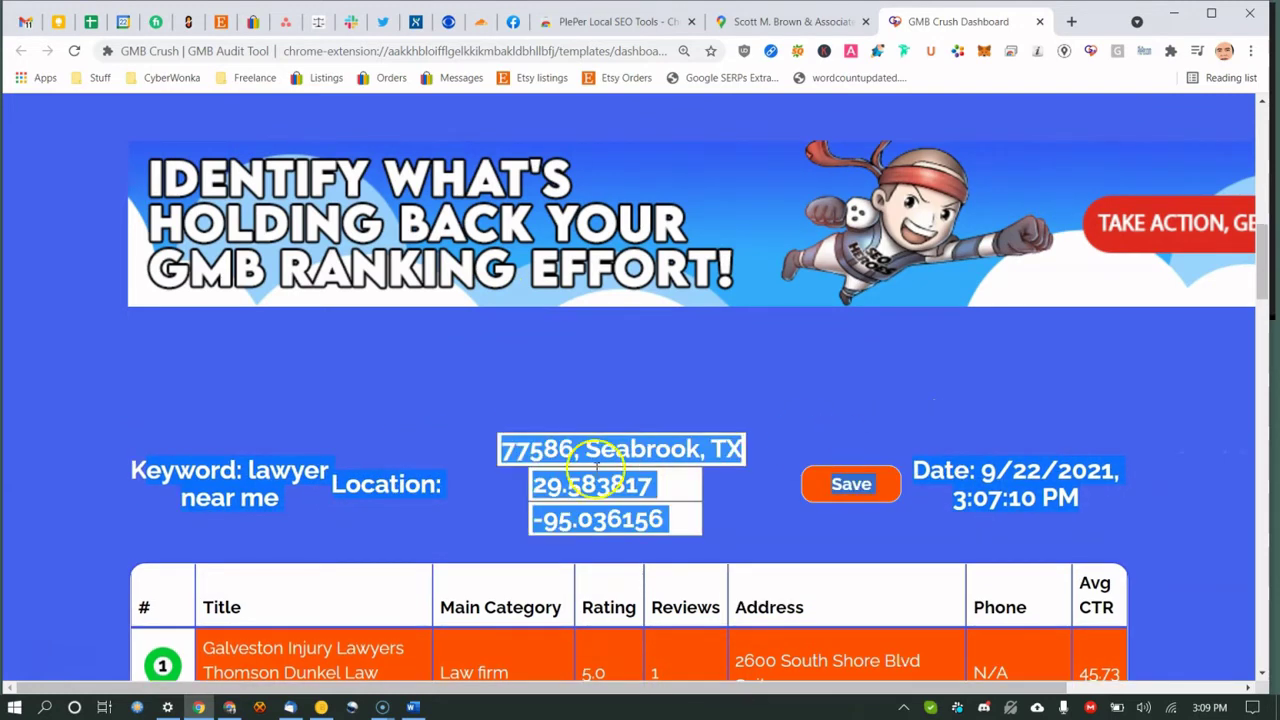
pyautogui.click(564, 484)
pyautogui.click(717, 399)
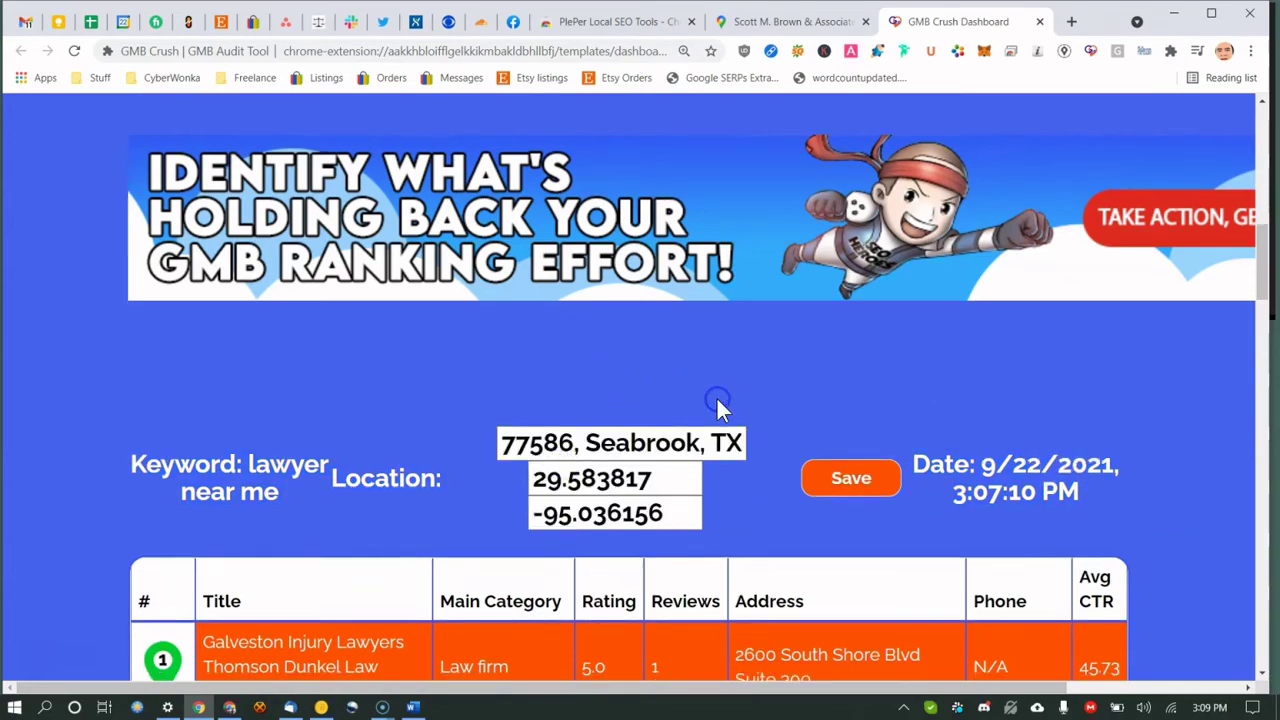
pyautogui.scroll(-9, 717, 399)
pyautogui.scroll(-9, 717, 399)
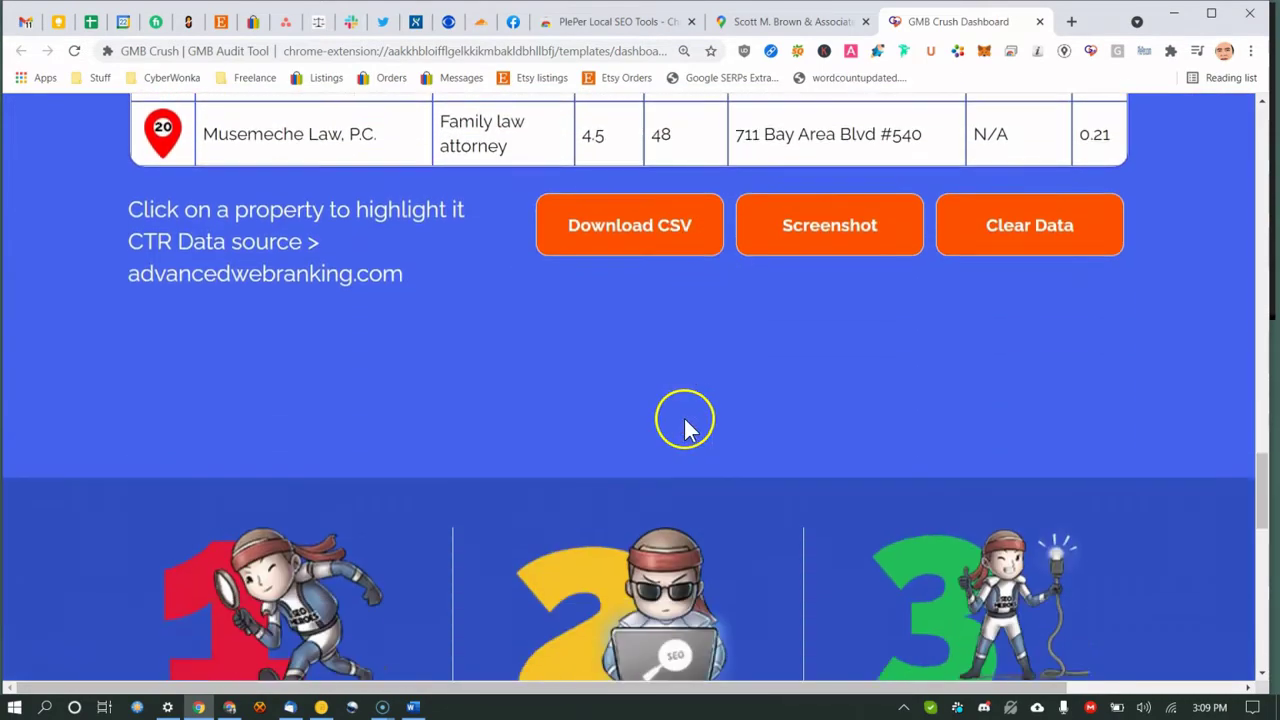
# Export the ranking table as 1632341381488.csv to Downloads and open it in Excel.
pyautogui.click(616, 200)
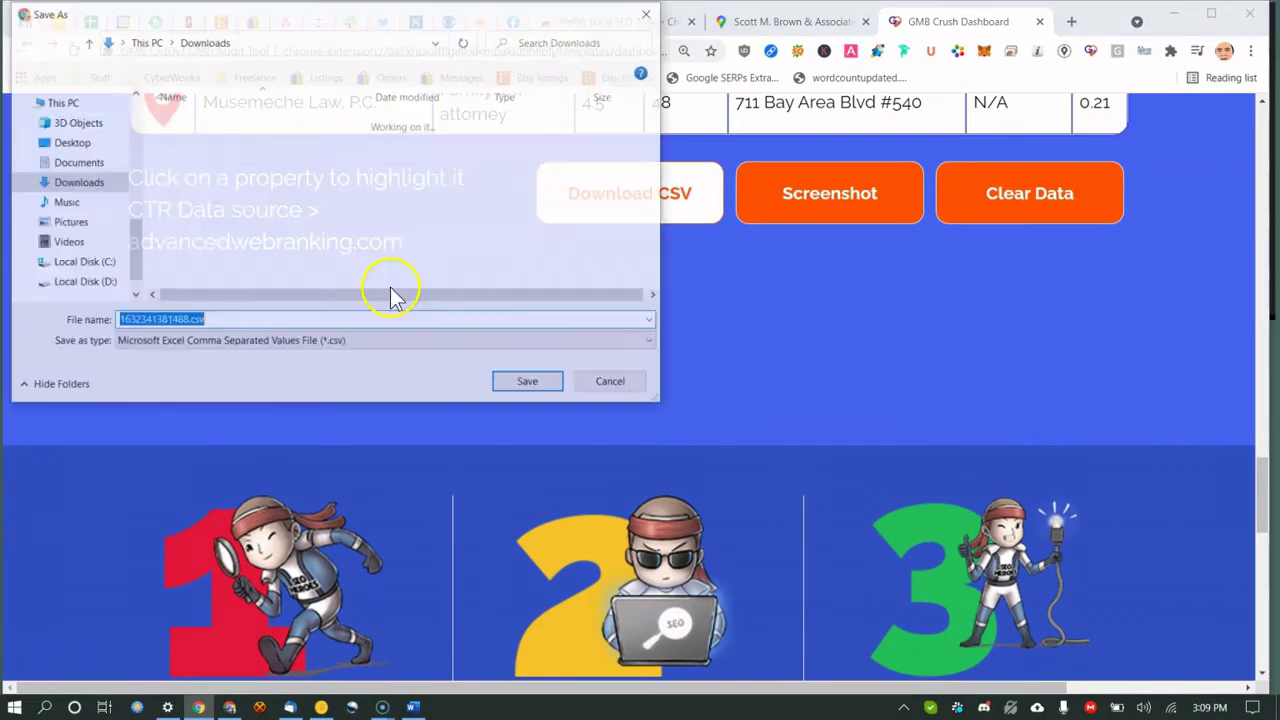
pyautogui.click(510, 382)
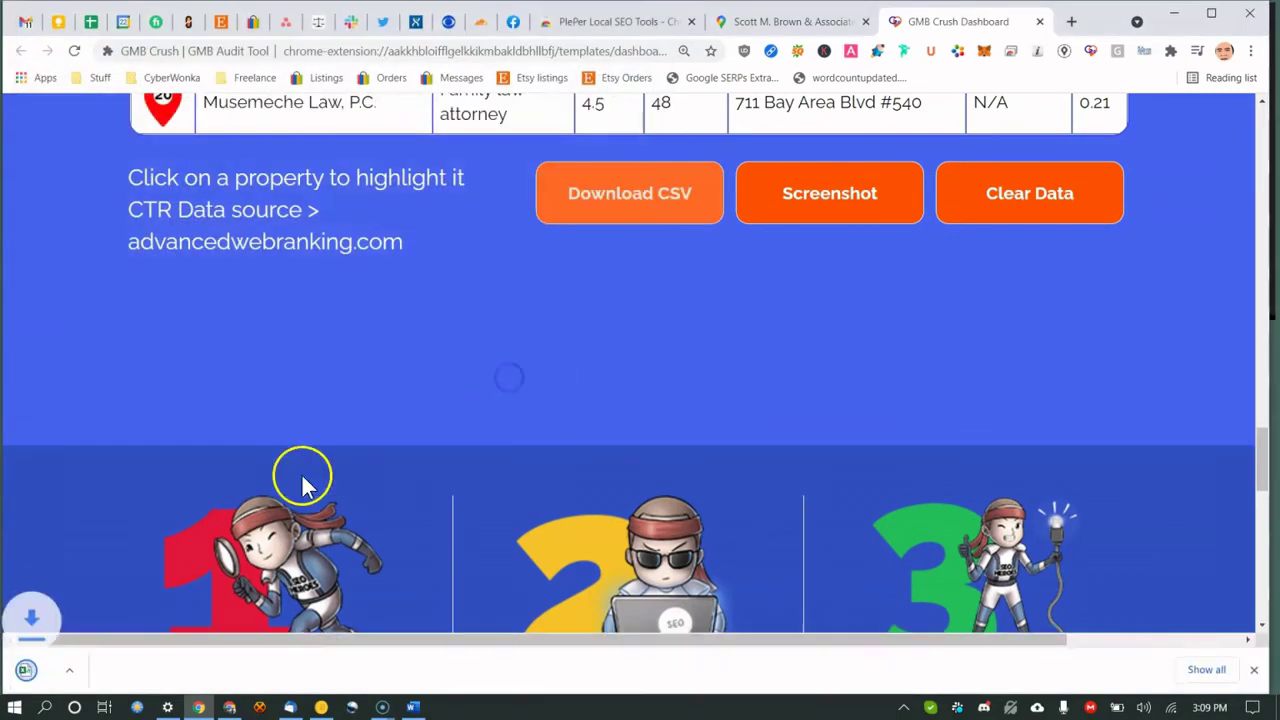
pyautogui.click(135, 672)
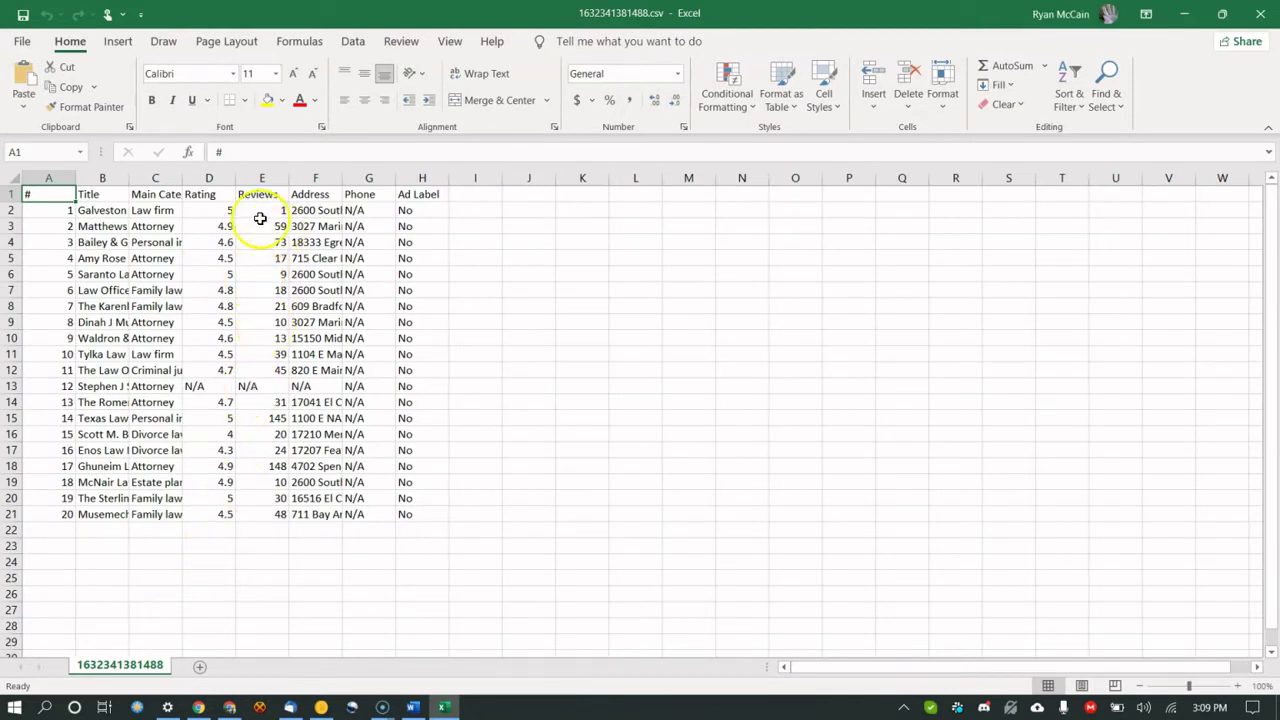
# Widen the Rating column D, then close the CSV in Excel without saving.
pyautogui.moveTo(236, 178); pyautogui.dragTo(277, 177)
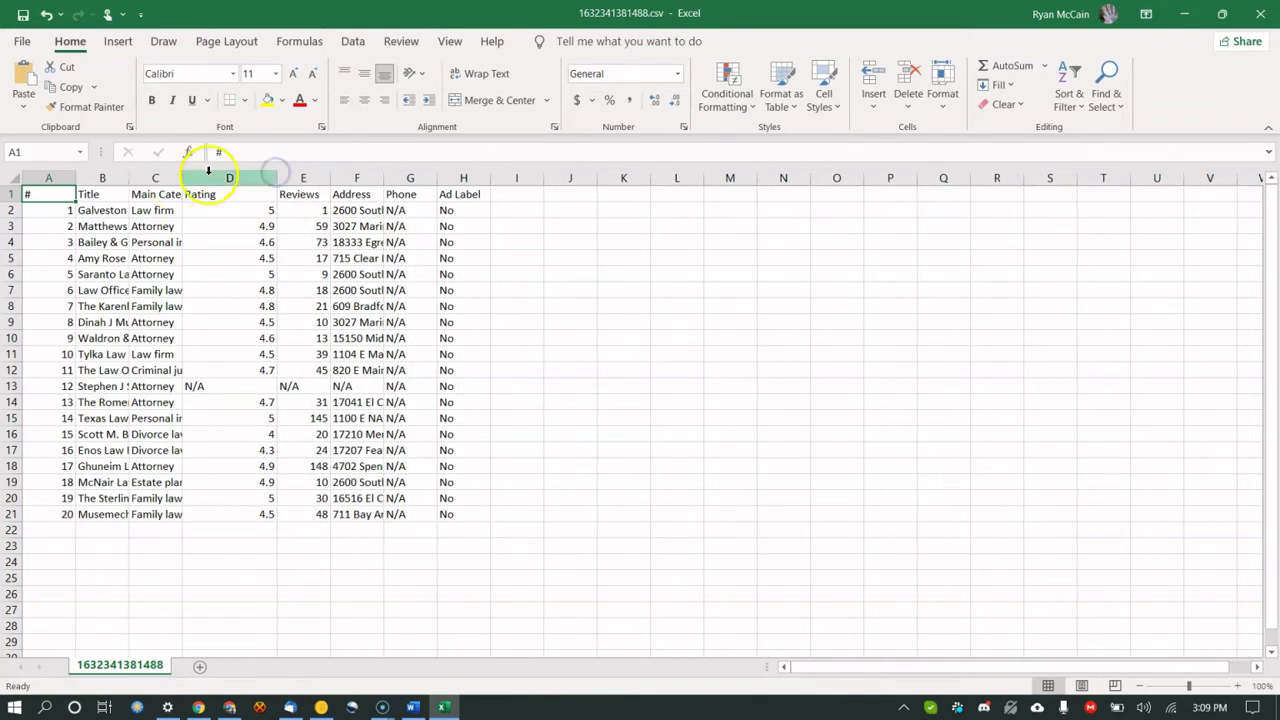
pyautogui.click(1250, 14)
pyautogui.click(628, 374)
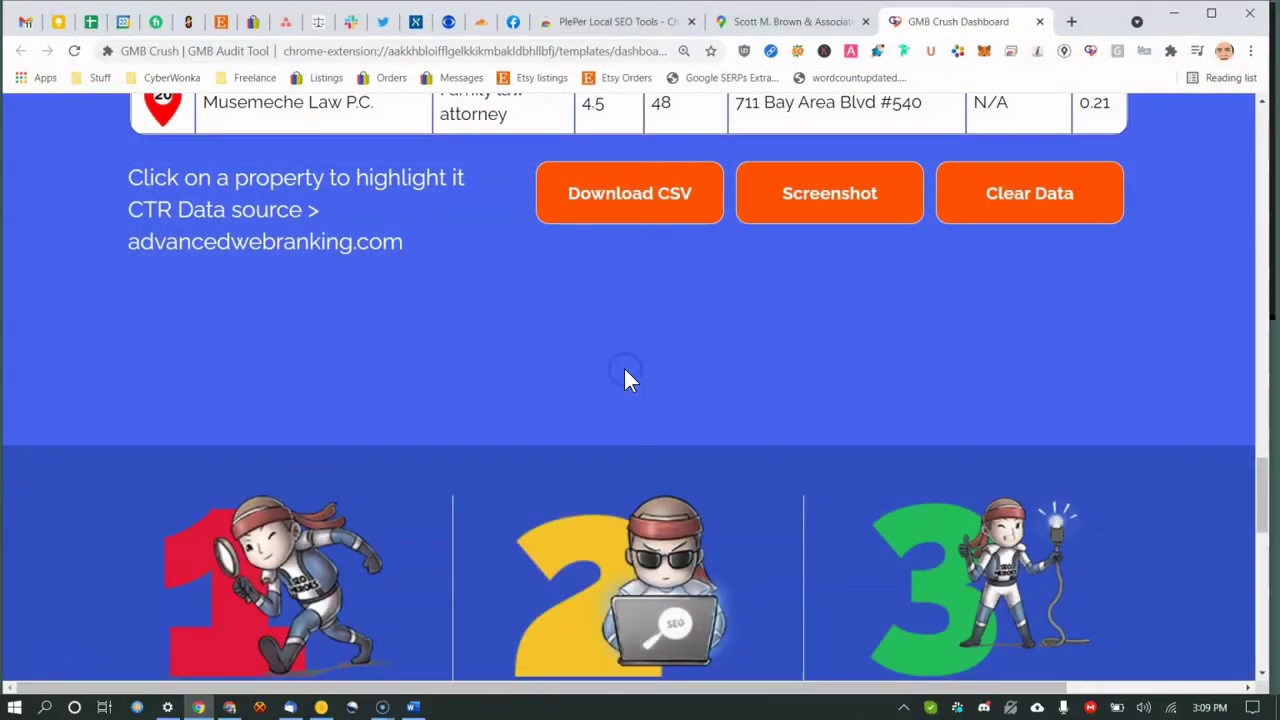
# Save a dashboard screenshot as lawyer near me (1).jpg and open it in paint.net.
pyautogui.click(830, 192)
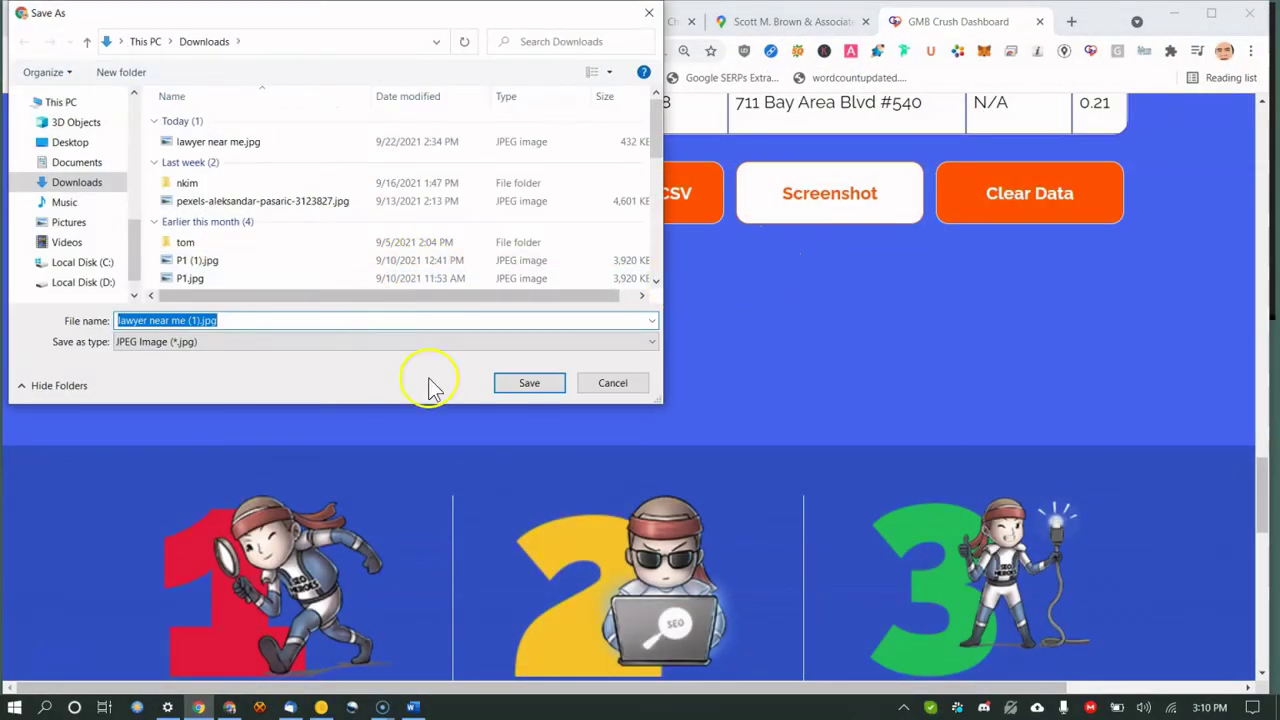
pyautogui.click(553, 384)
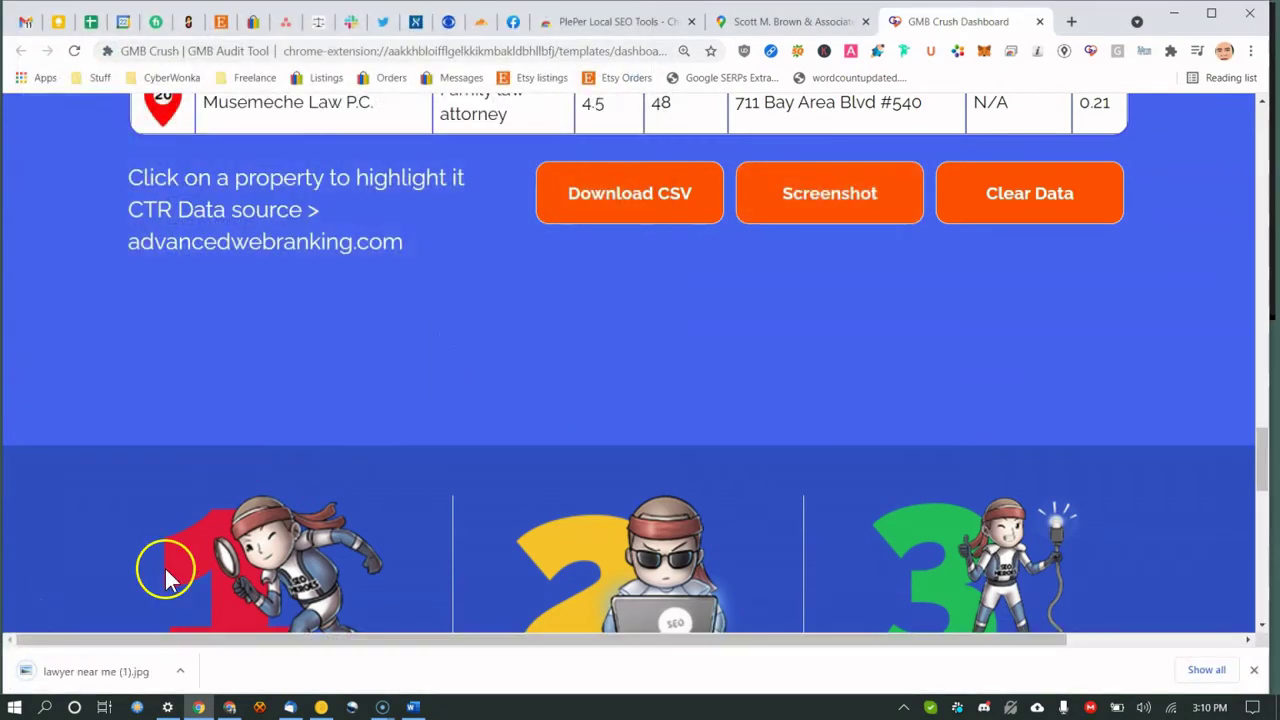
pyautogui.click(125, 673)
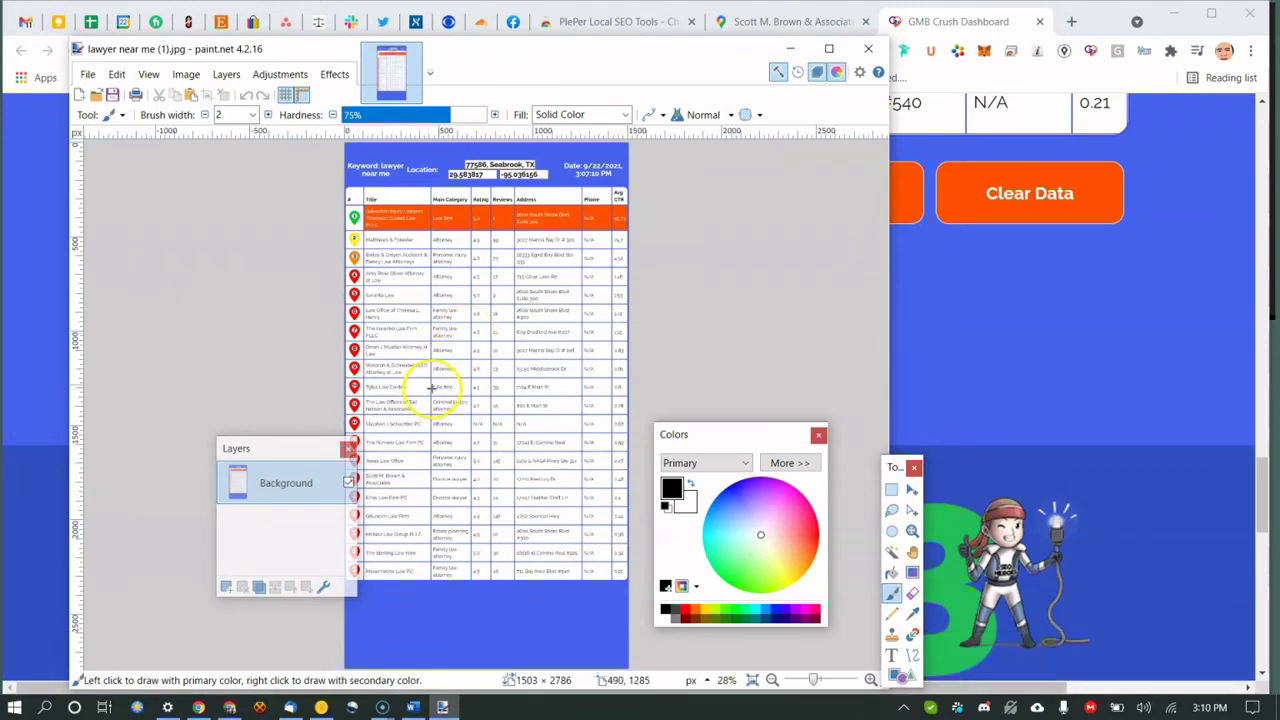
# With the Pencil tool, draw black strokes across the 0.81 value and its N/A.
pyautogui.scroll(5, 686, 288)
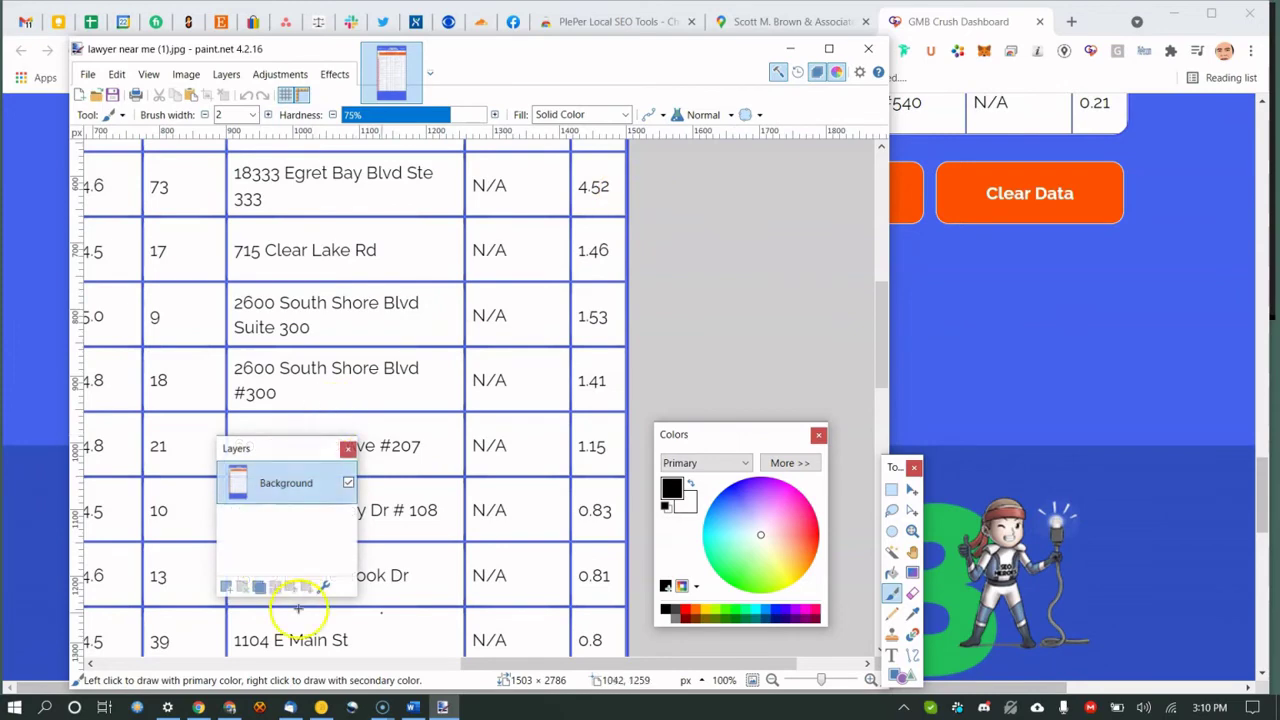
pyautogui.moveTo(542, 65); pyautogui.dragTo(668, 54)
pyautogui.scroll(-3, 623, 254)
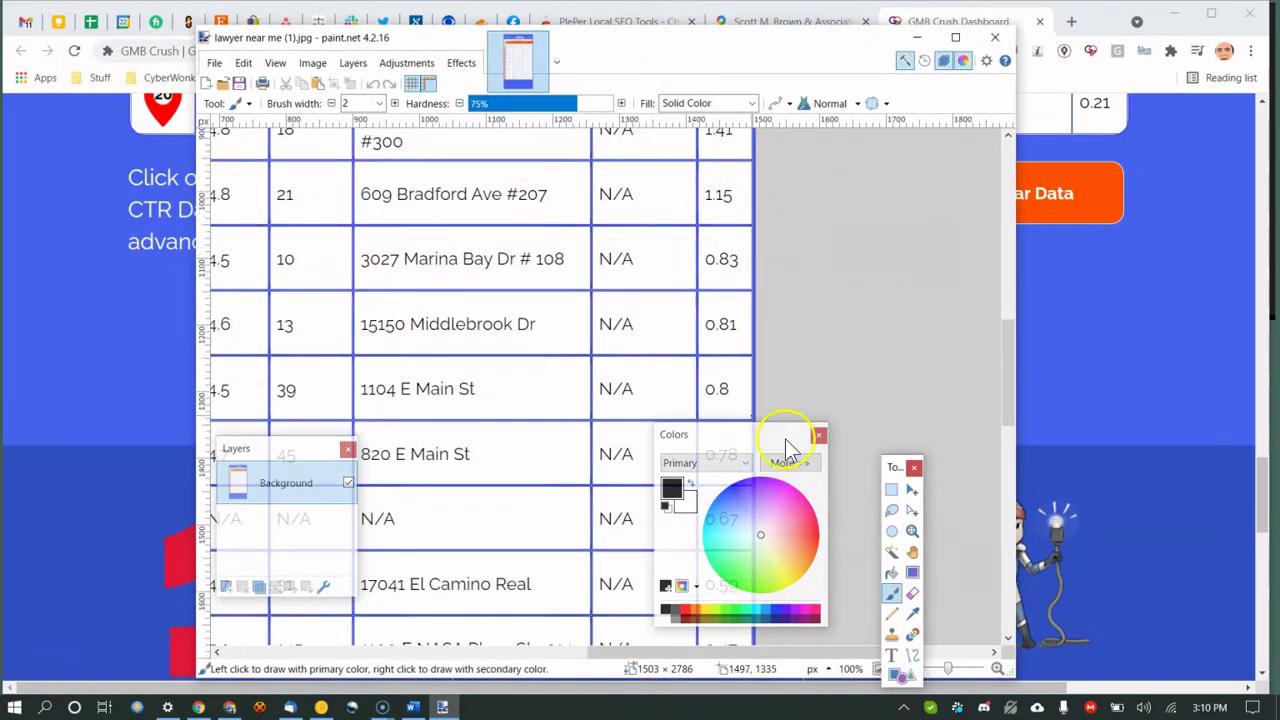
pyautogui.click(893, 614)
pyautogui.moveTo(753, 301)
pyautogui.mouseDown()
pyautogui.moveTo(639, 337)
pyautogui.moveTo(705, 318)
pyautogui.mouseUp()
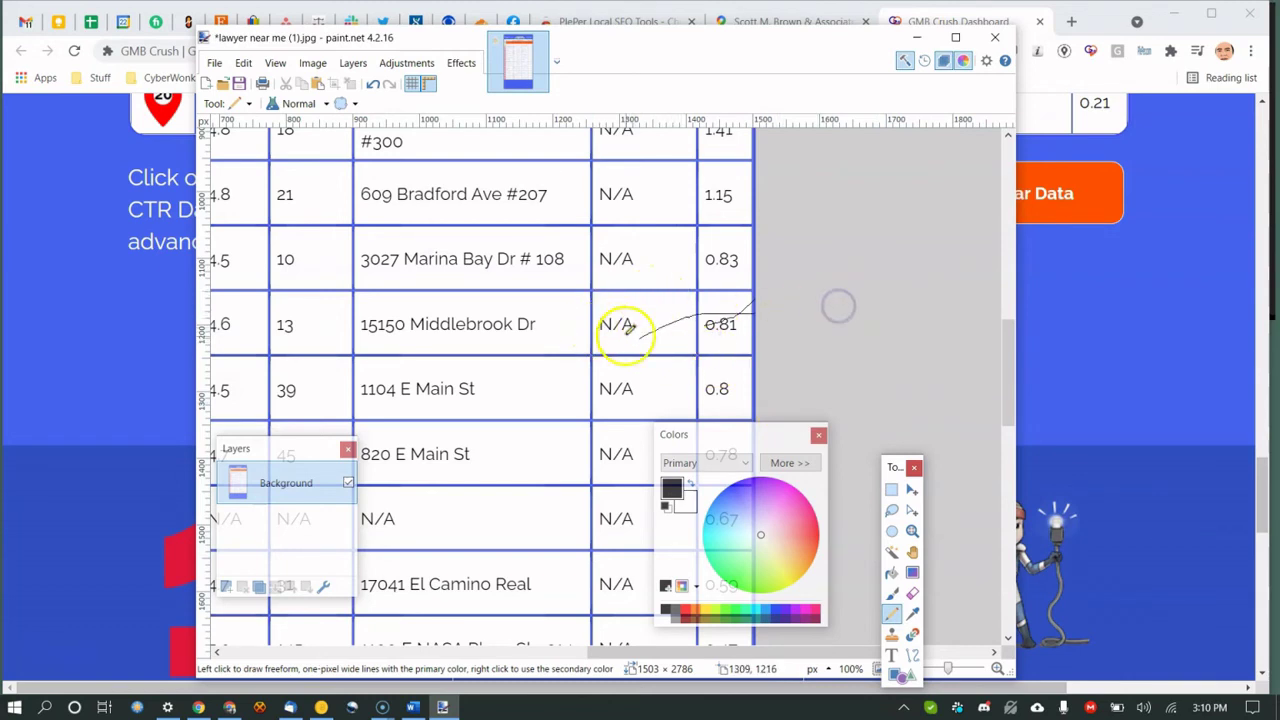
pyautogui.moveTo(634, 338)
pyautogui.mouseDown()
pyautogui.moveTo(680, 296)
pyautogui.moveTo(665, 362)
pyautogui.mouseUp()
# Switch the colour to pink and draw a line across the 0.83 row.
pyautogui.click(802, 505)
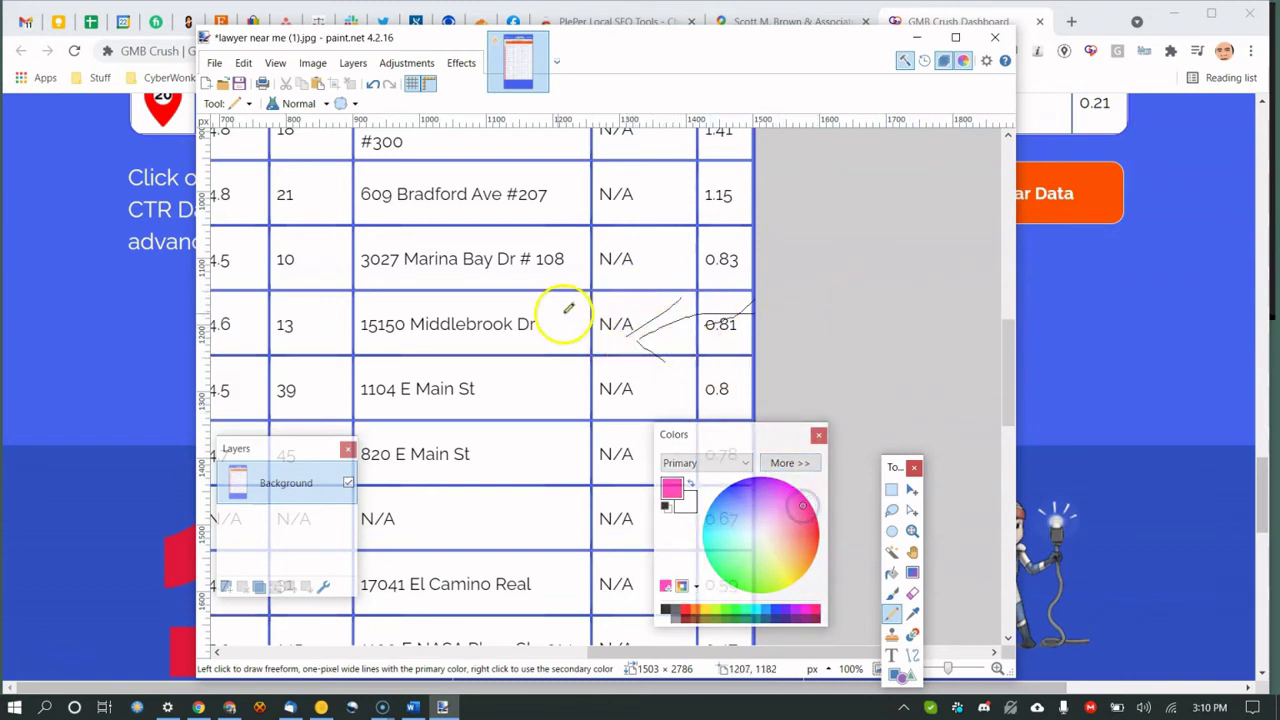
pyautogui.moveTo(752, 238); pyautogui.dragTo(648, 255)
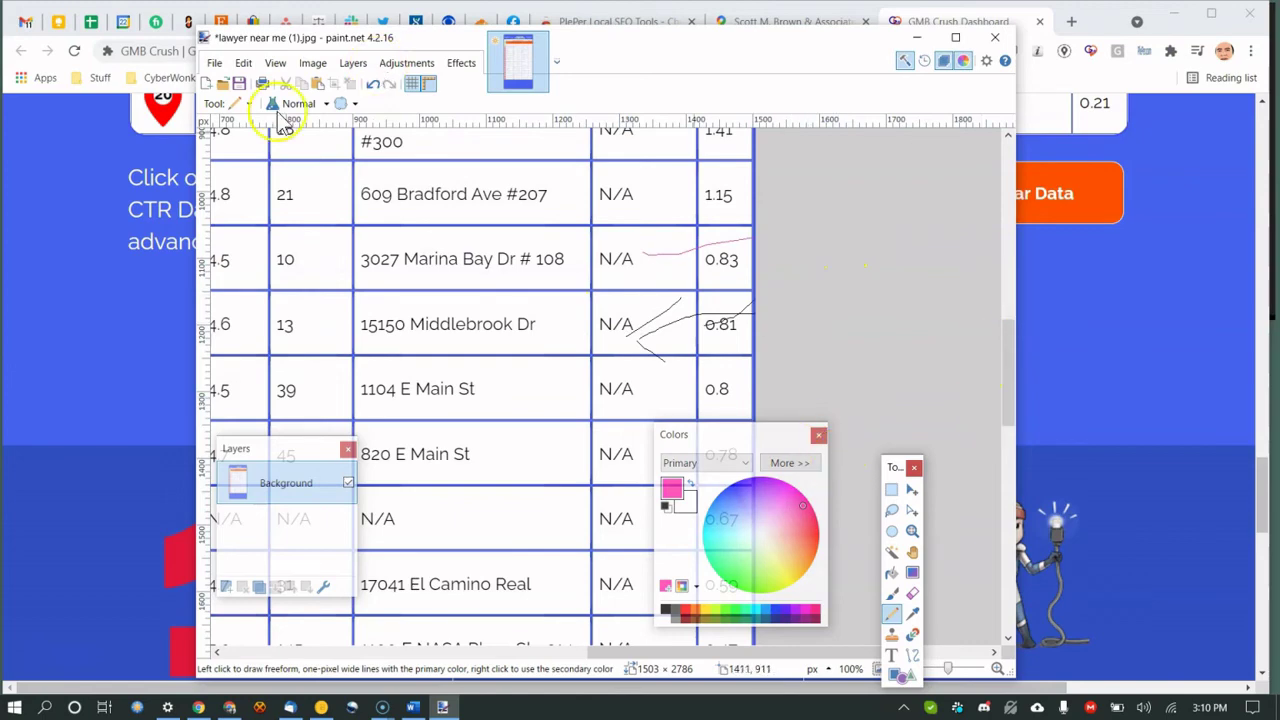
pyautogui.scroll(-2, 647, 278)
pyautogui.scroll(-6, 491, 314)
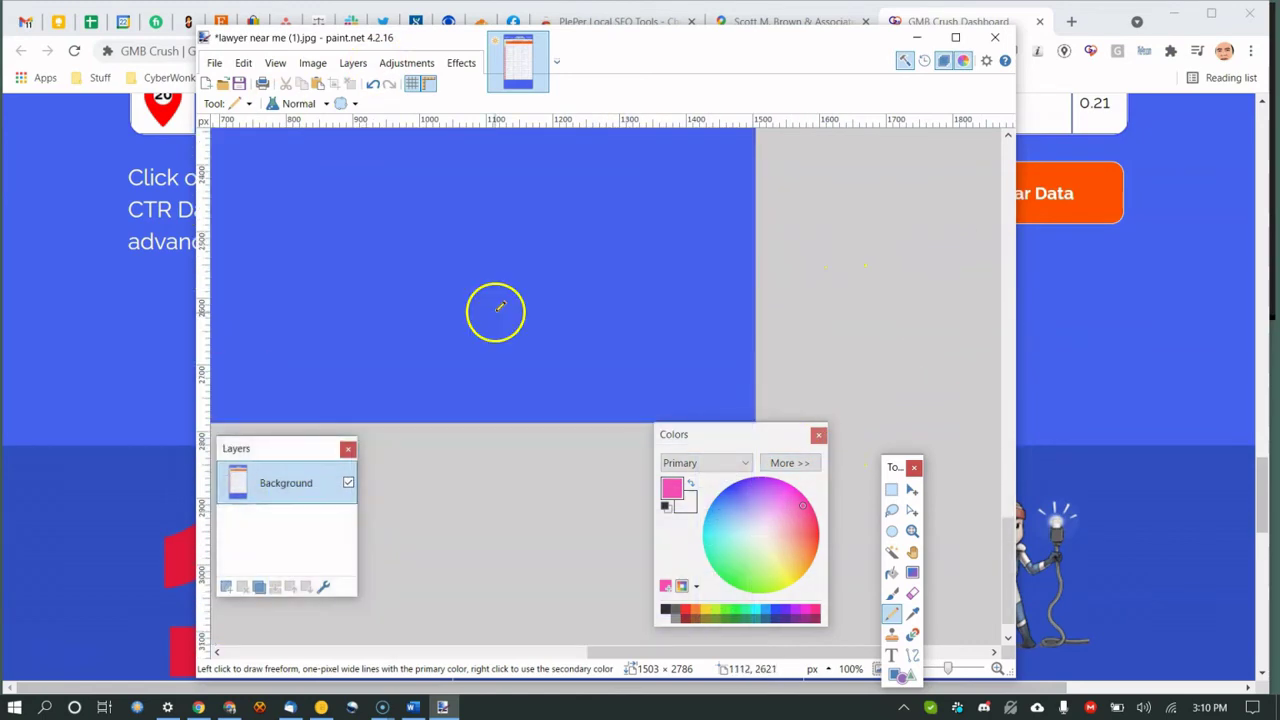
pyautogui.scroll(6, 494, 306)
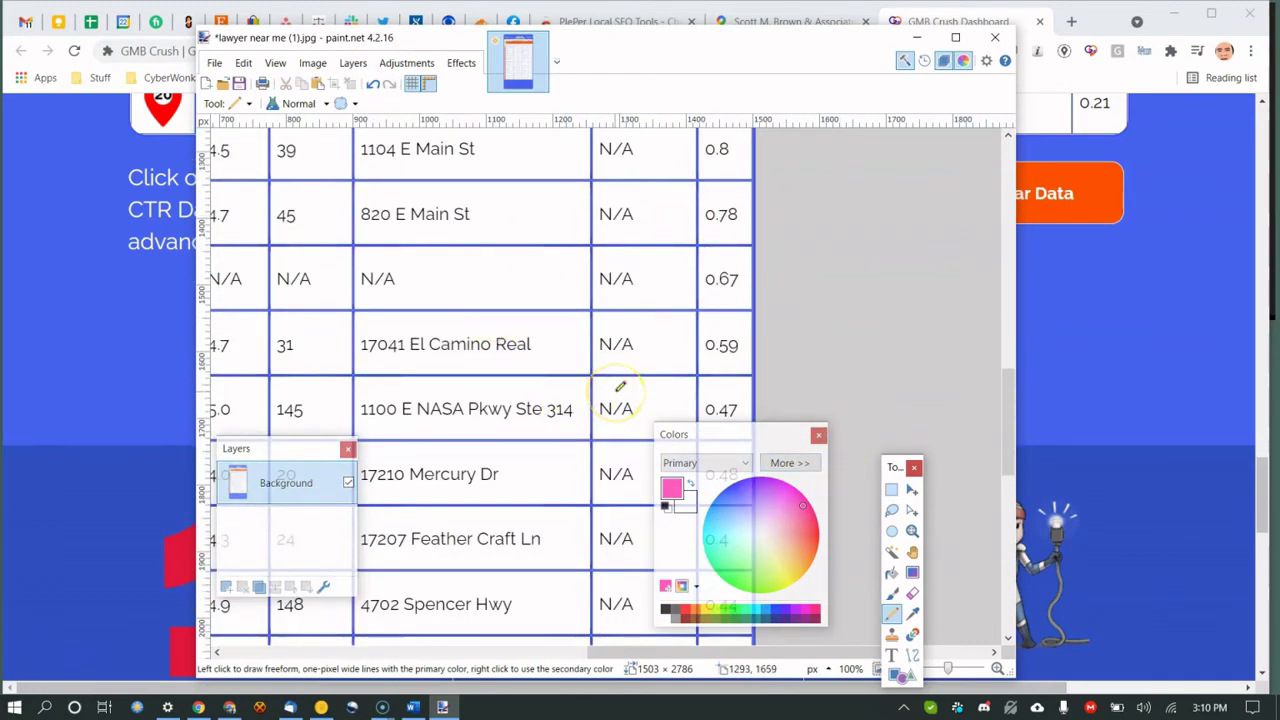